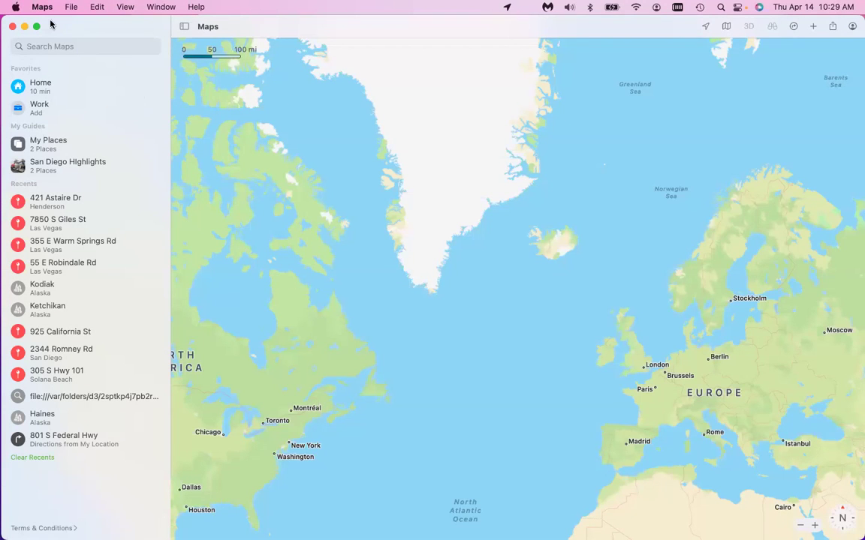
Make Maps full screen and zoom from the world view into southern Manitoba around Winnipeg.
key(ctrl+super+f)
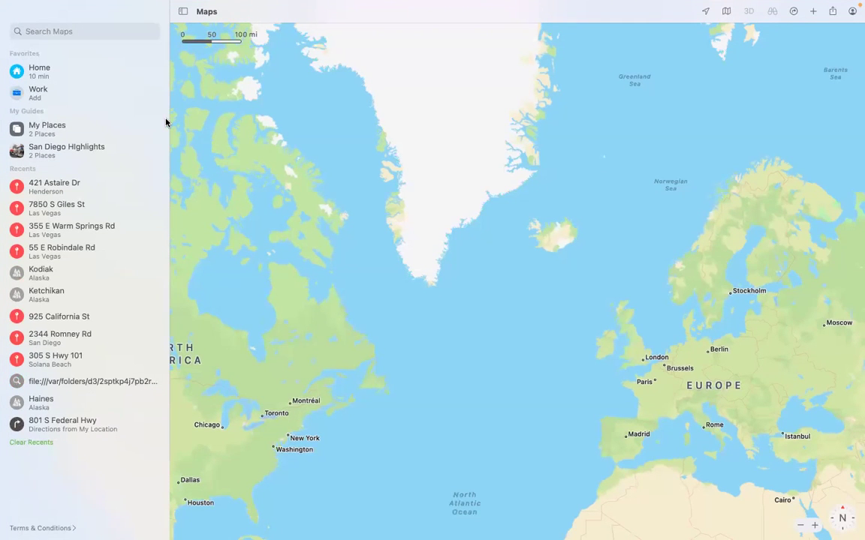
mouse_move(164, 131)
scroll(356, 202, down, 5)
scroll(384, 173, up, 5)
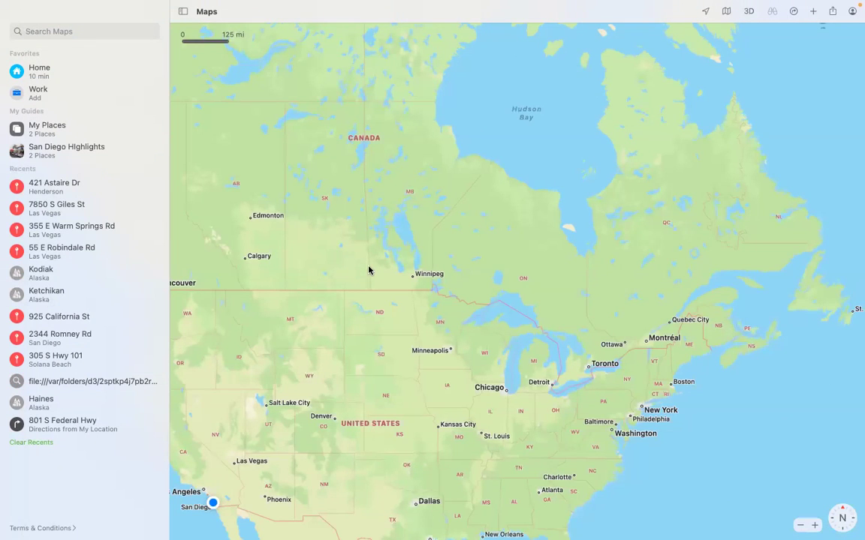
scroll(365, 271, up, 3)
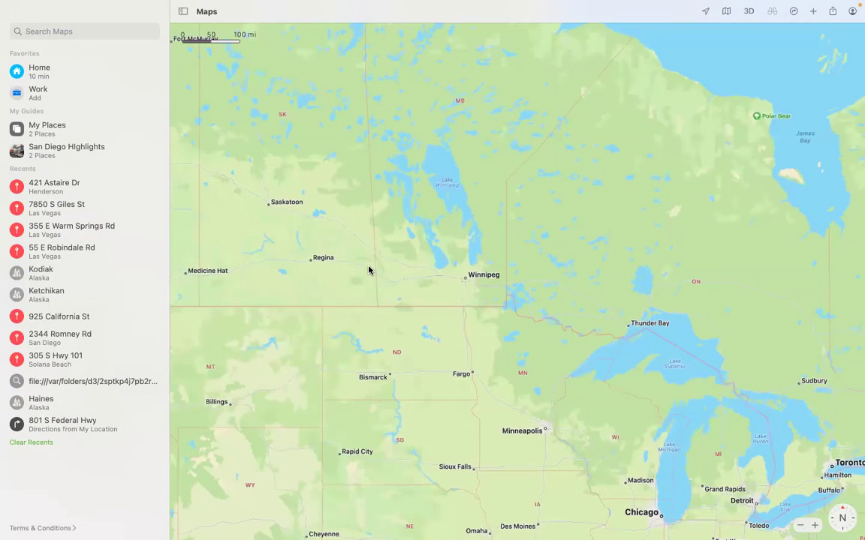
scroll(368, 270, up, 3)
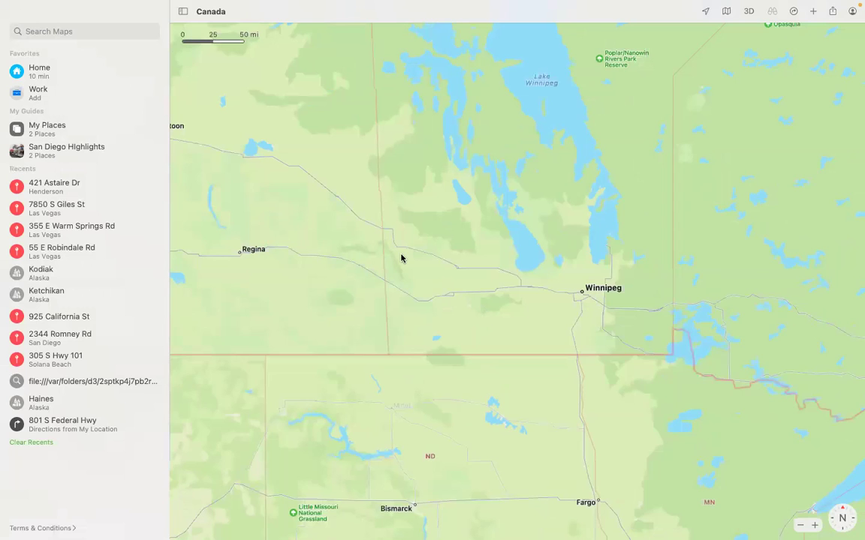
scroll(401, 258, up, 1)
scroll(401, 258, up, 3)
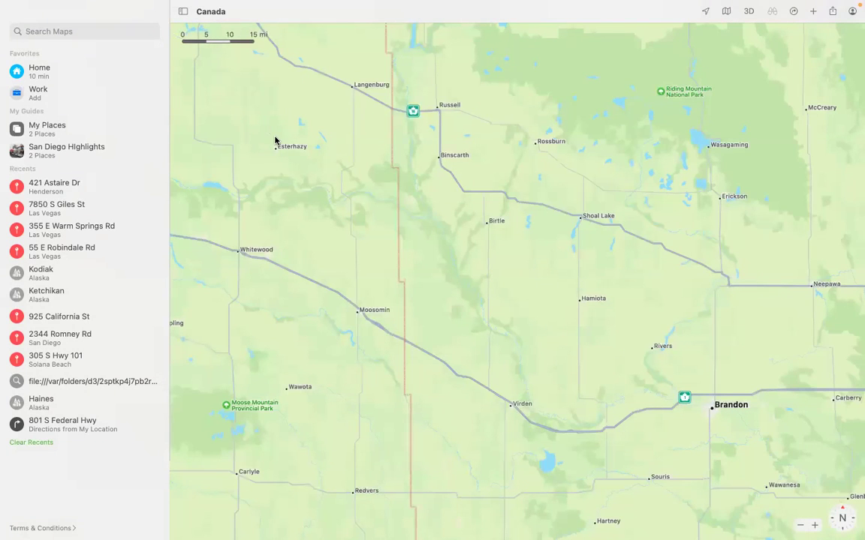
scroll(259, 154, down, 2)
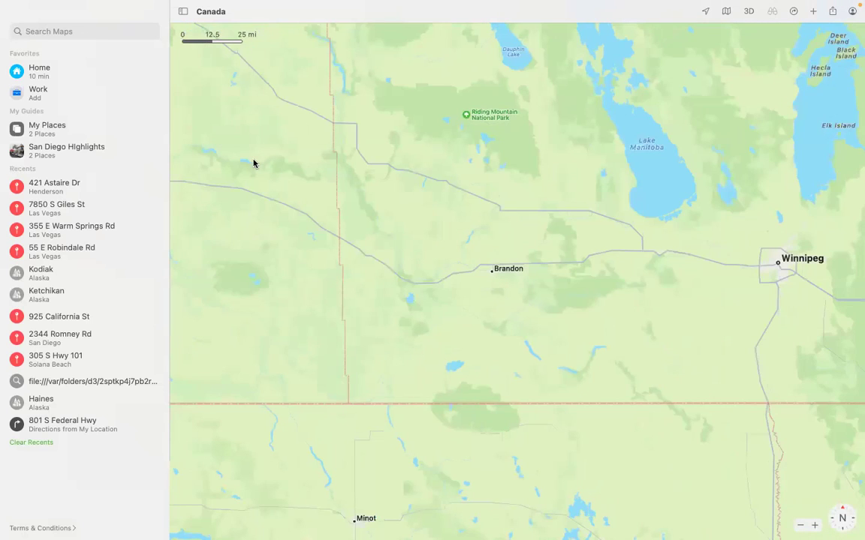
scroll(254, 164, down, 2)
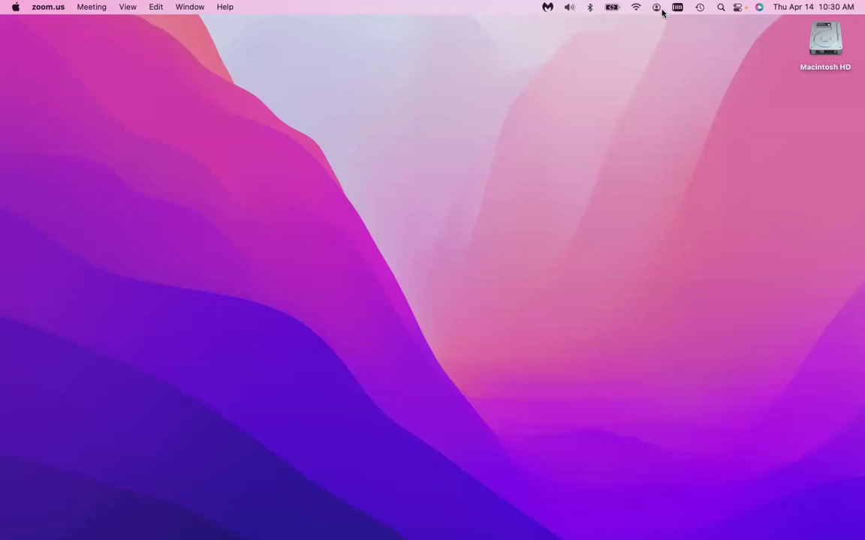
In Control Center, check the Display options, then list the devices available for Screen Mirroring.
click(738, 8)
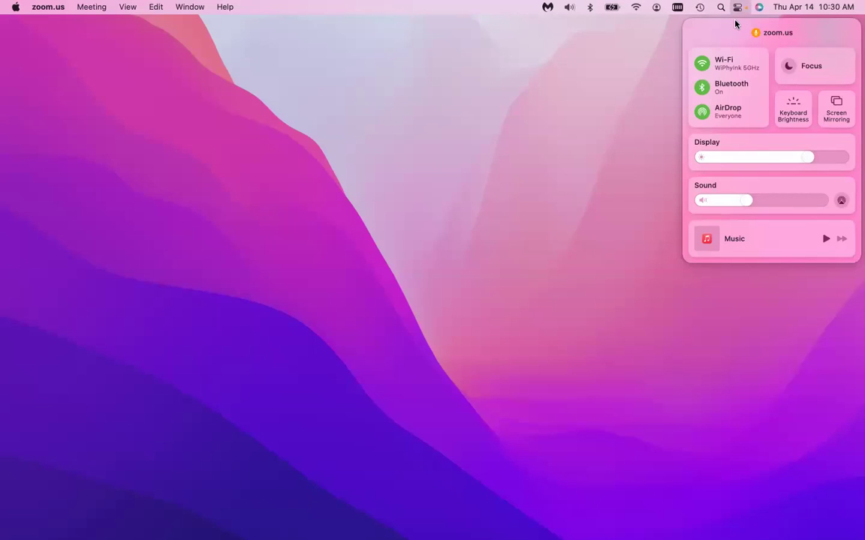
click(847, 144)
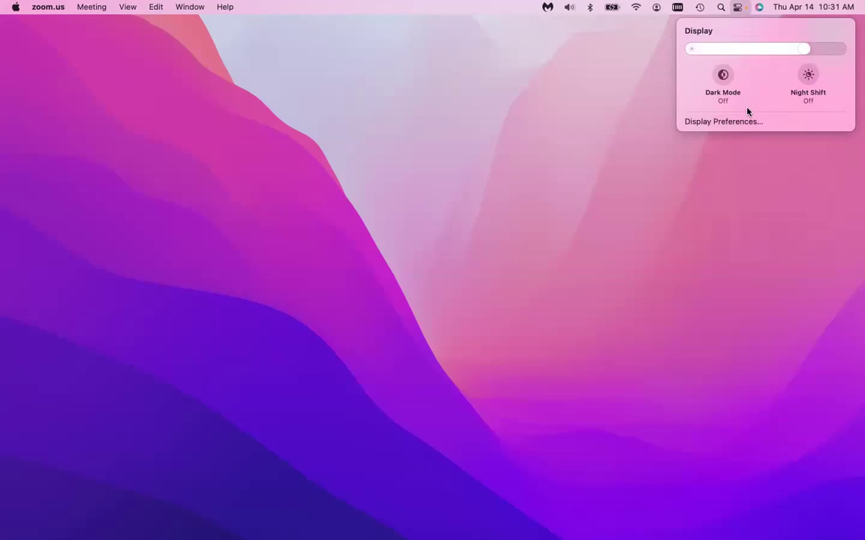
click(736, 7)
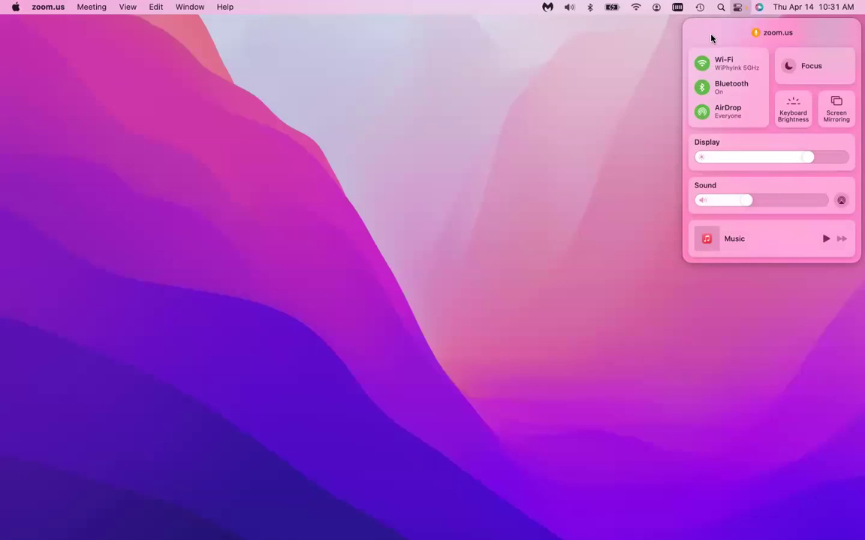
click(841, 113)
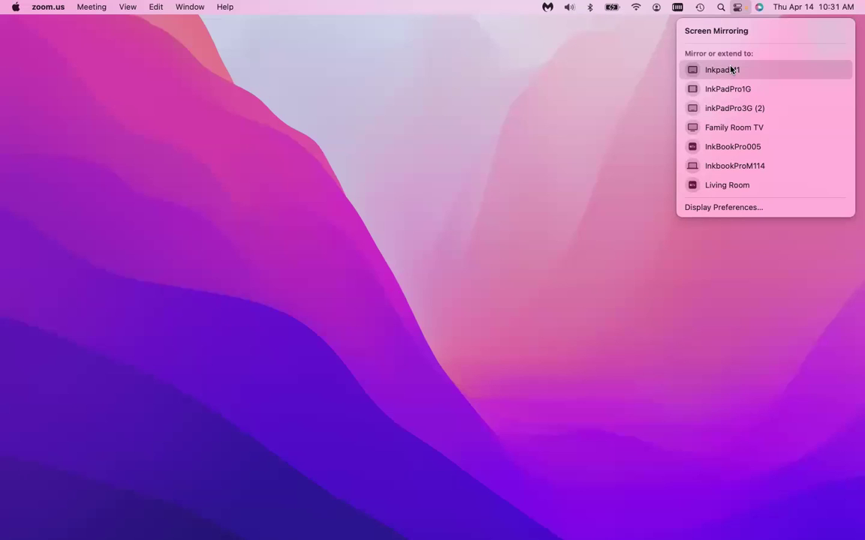
Return Control Center to its main panel and bring up the Apple menu.
click(737, 7)
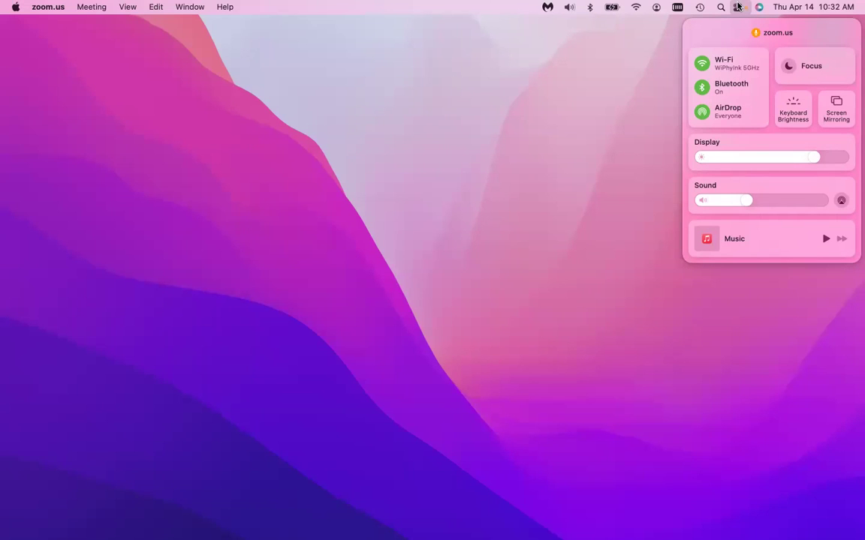
click(14, 7)
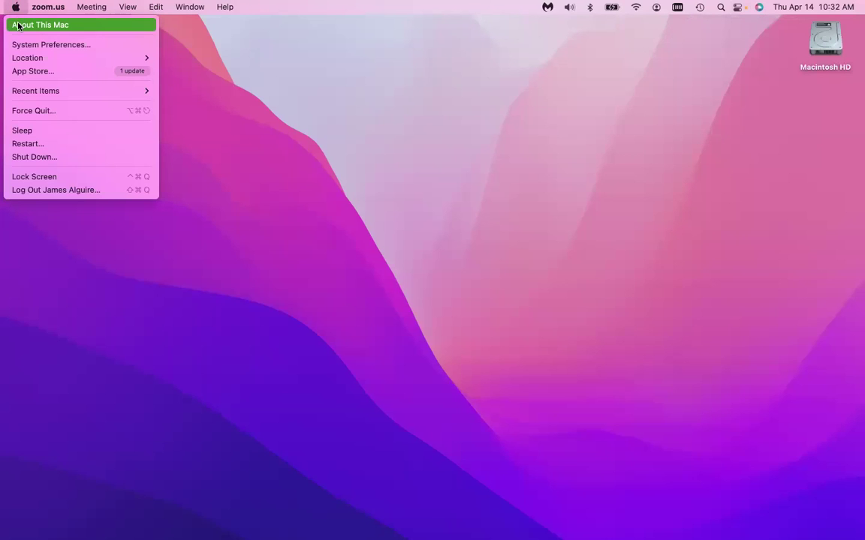
View the Sharing pane in System Preferences, then quit back to the Finder desktop.
click(37, 45)
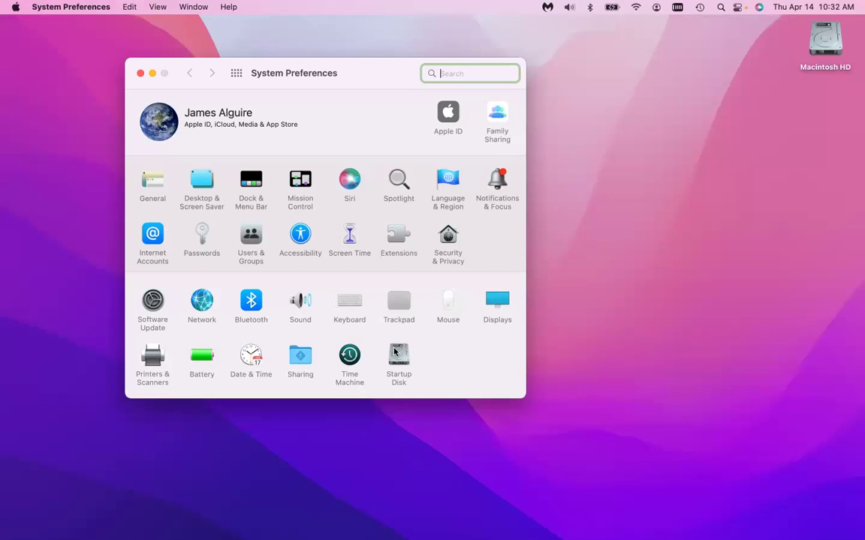
click(302, 355)
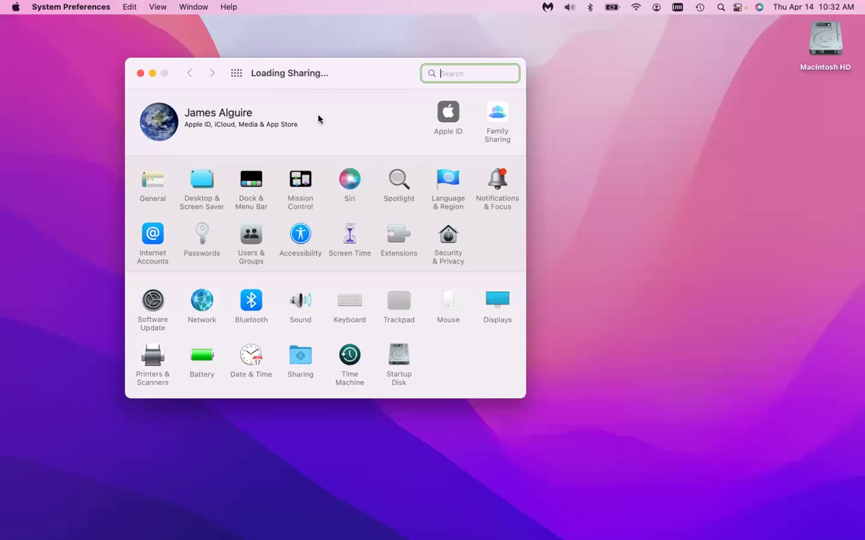
click(283, 110)
click(237, 72)
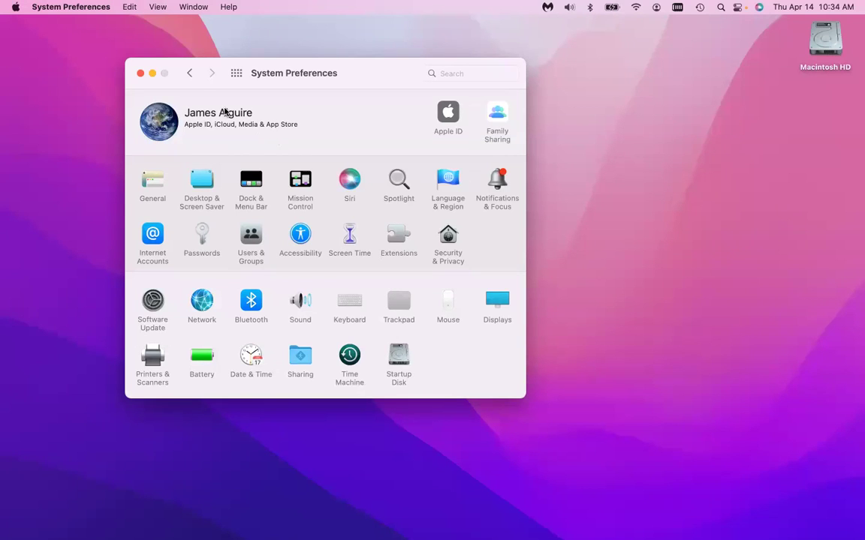
key(super+q)
click(162, 191)
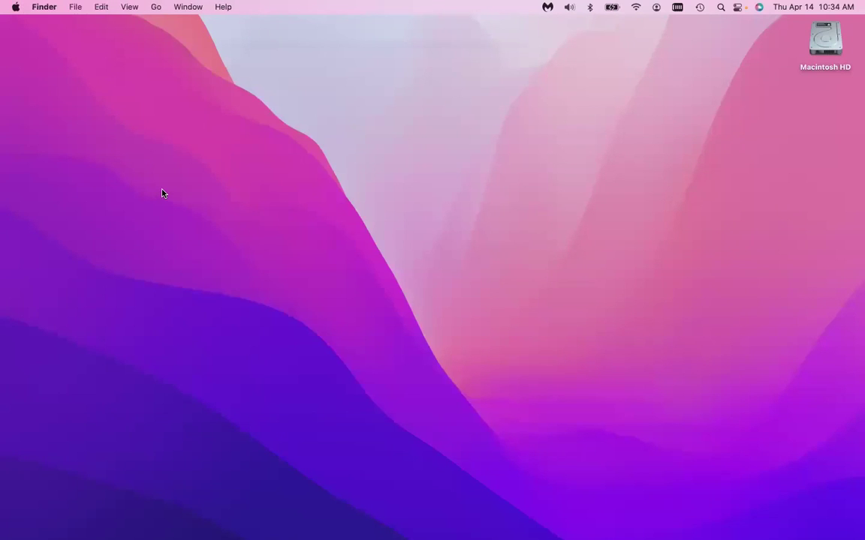
From a new Finder window's Network list, start screen sharing with InkbookProM114.
key(super+n)
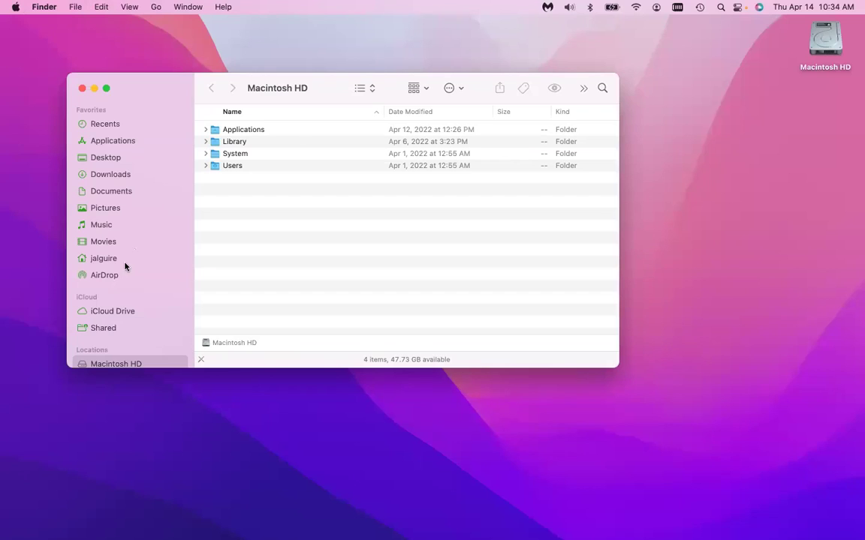
scroll(125, 267, down, 3)
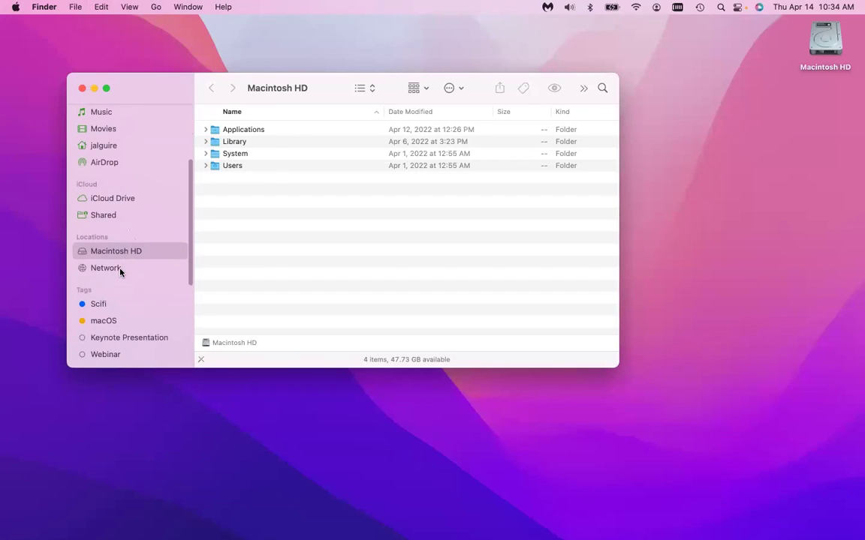
click(118, 270)
double_click(226, 178)
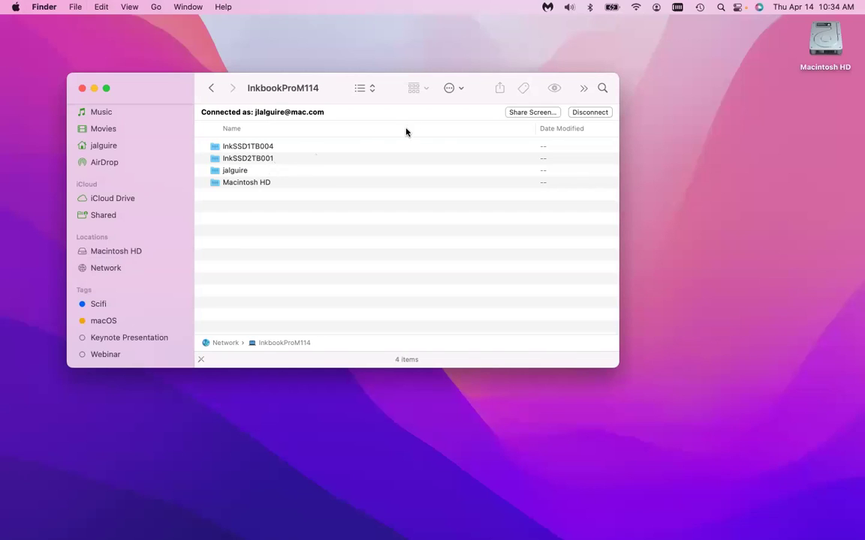
click(513, 112)
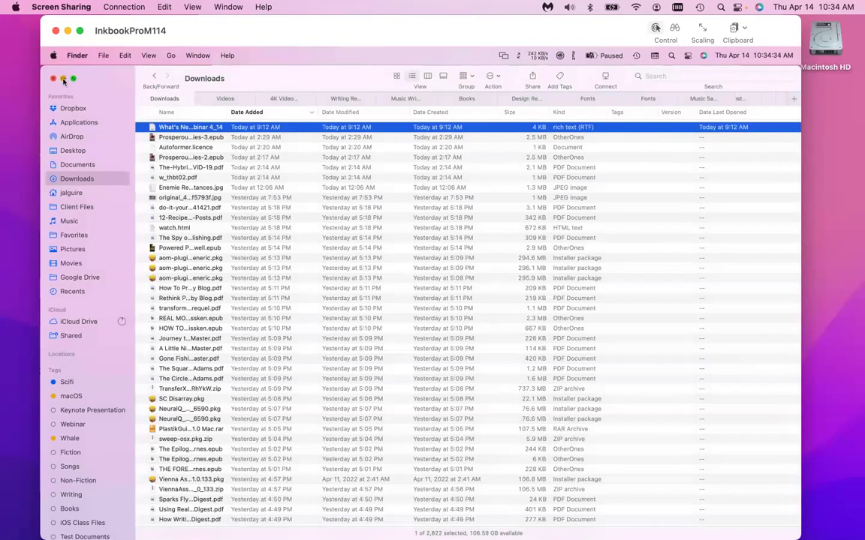
Close the remote Downloads window and bring up the Screen Sharing app menu.
click(63, 80)
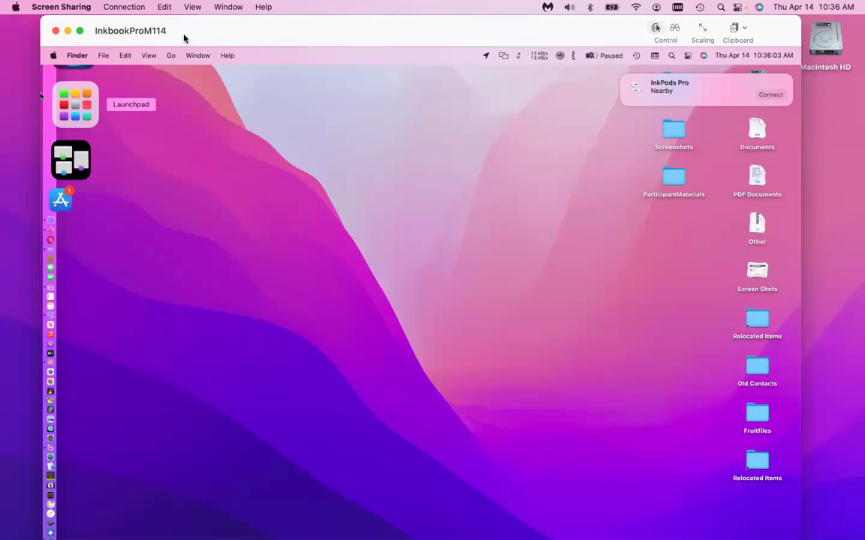
click(57, 7)
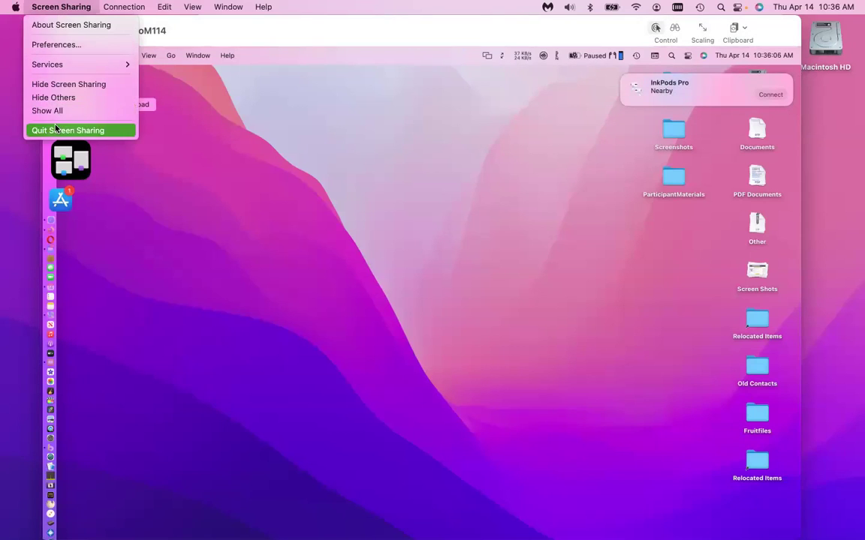
Quit Screen Sharing and close the InkbookProM114 network window in Finder.
click(60, 130)
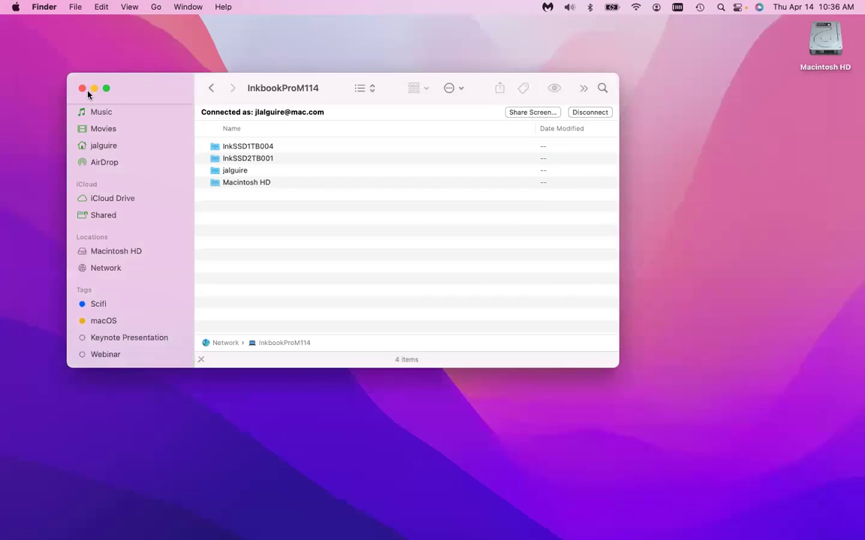
click(82, 90)
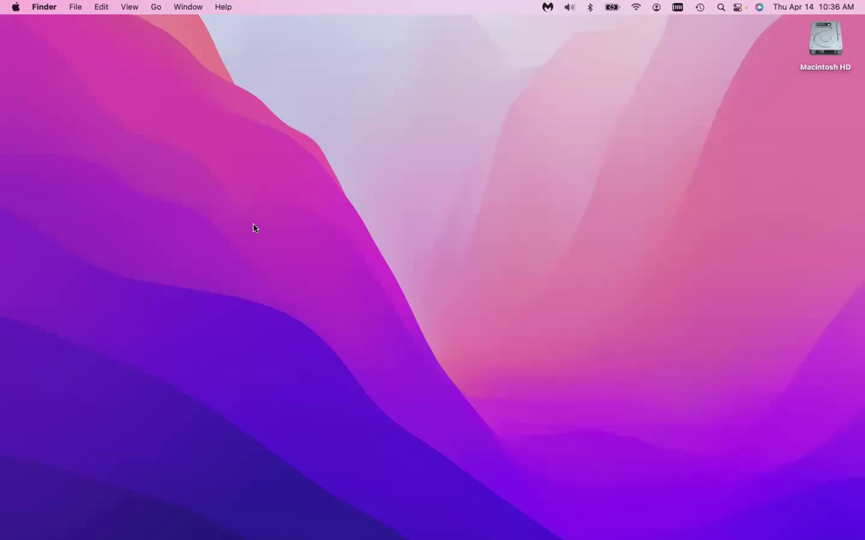
Launch FaceTime through Spotlight with 'fac', after dismissing an accidental Finder search.
key(super+f)
text(fc)
key(Escape)
key(super+w)
key(super+space)
text(fac)
key(Return)
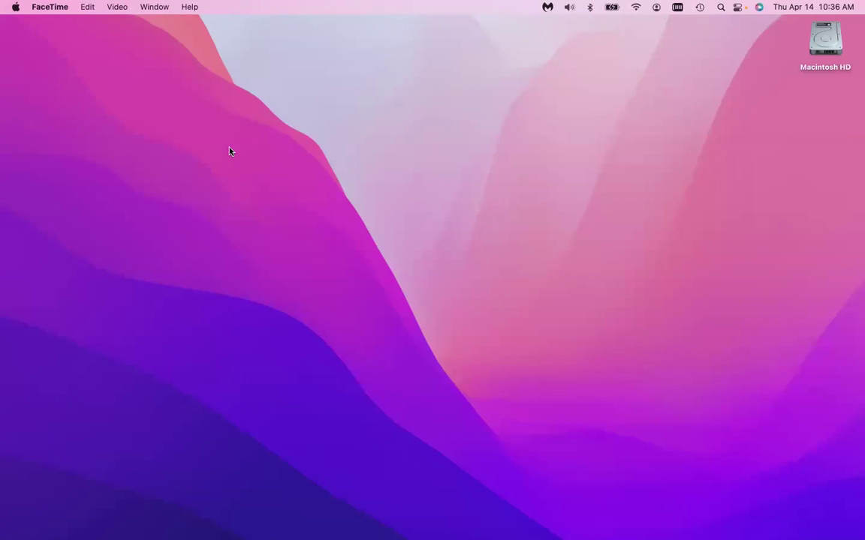
Move the FaceTime window toward the upper left and enlarge it to show more recent calls.
drag(310, 167, 174, 114)
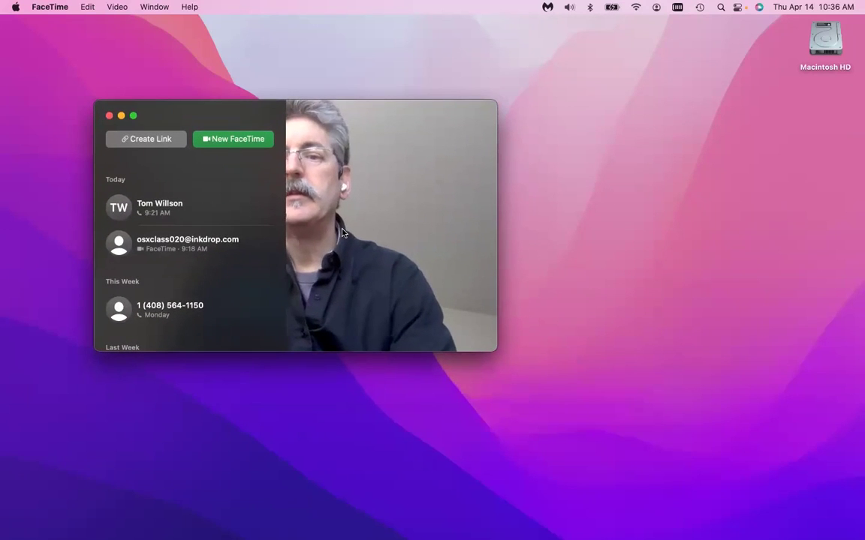
drag(495, 348, 613, 503)
drag(612, 423, 725, 494)
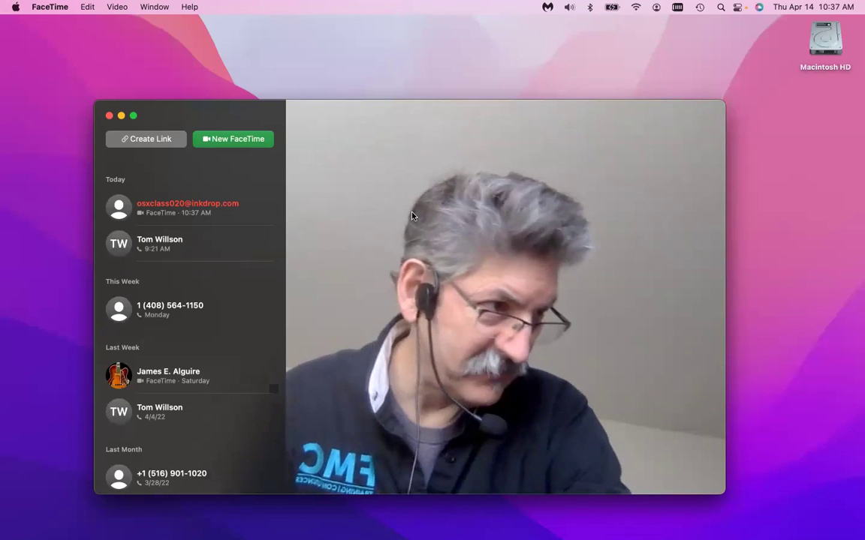
mouse_move(224, 212)
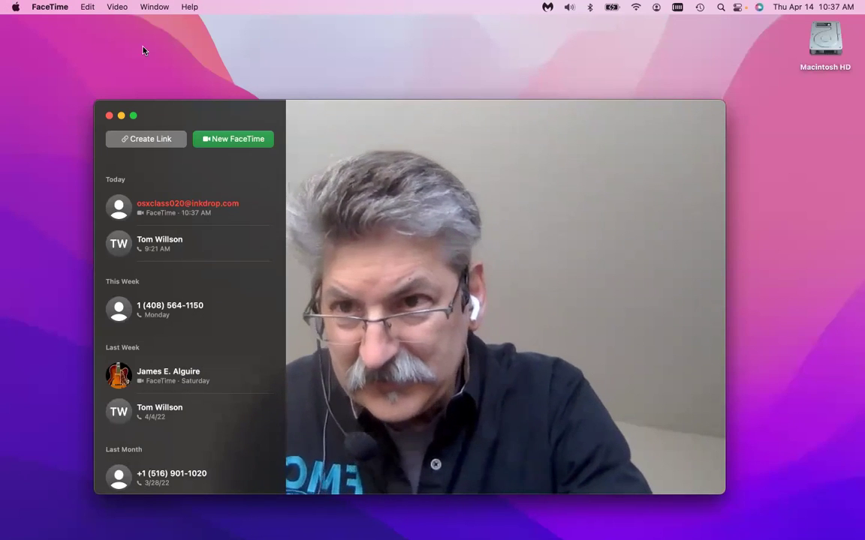
Glance at FaceTime's Preferences, close them, and quit FaceTime to return to Finder.
click(63, 8)
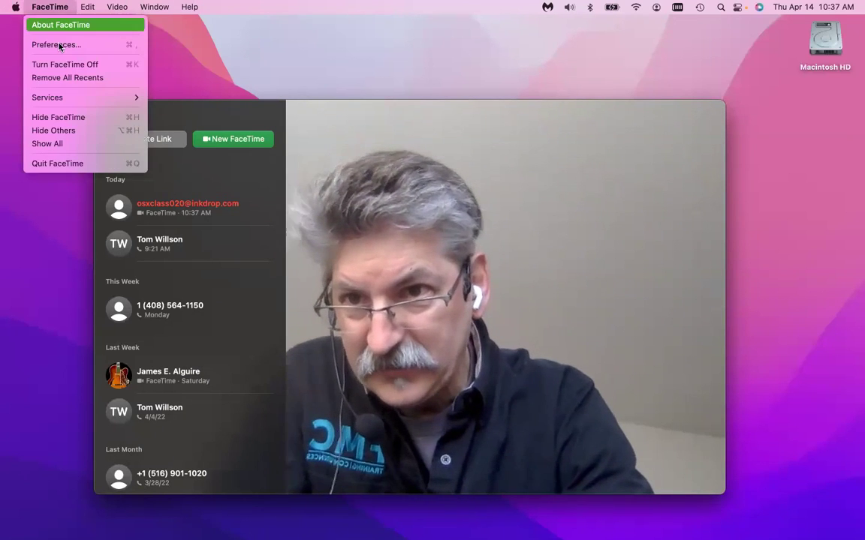
click(379, 213)
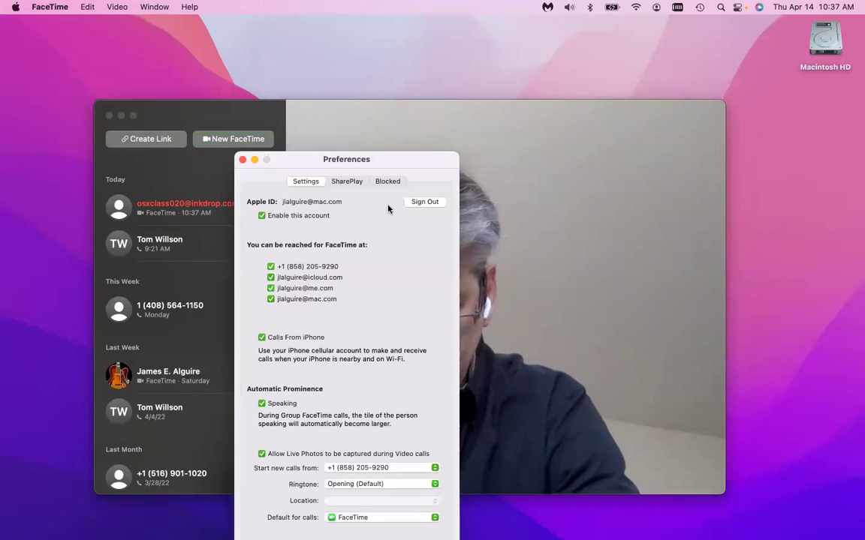
click(242, 160)
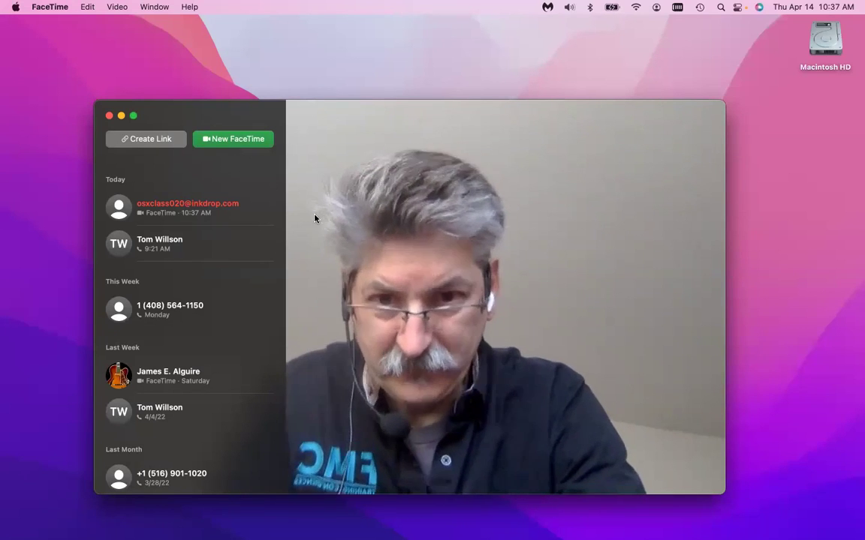
key(super+q)
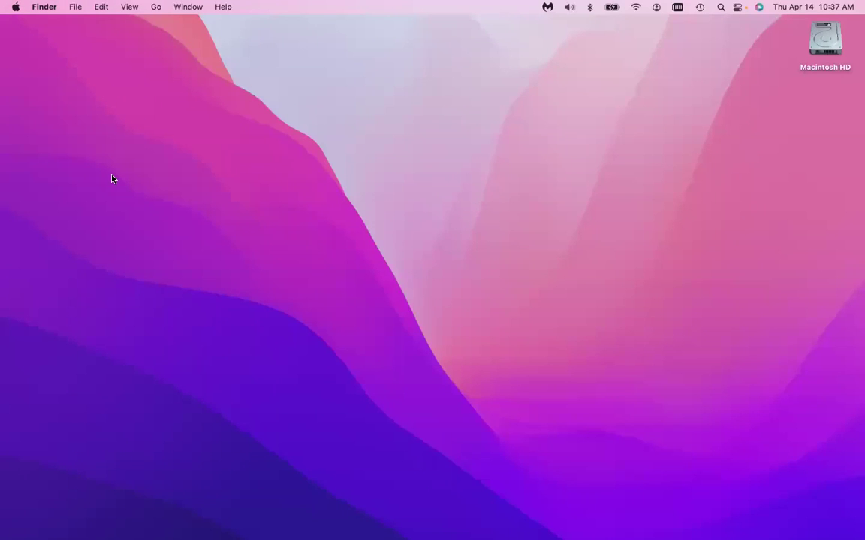
Open Finder's Network location, connect to InkbookProM114 and start sharing its screen.
key(super+n)
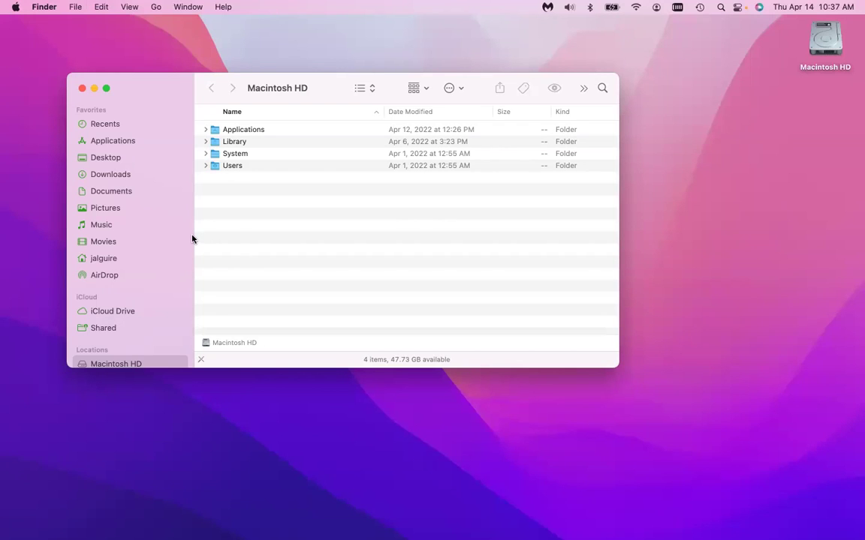
key(super+shift+k)
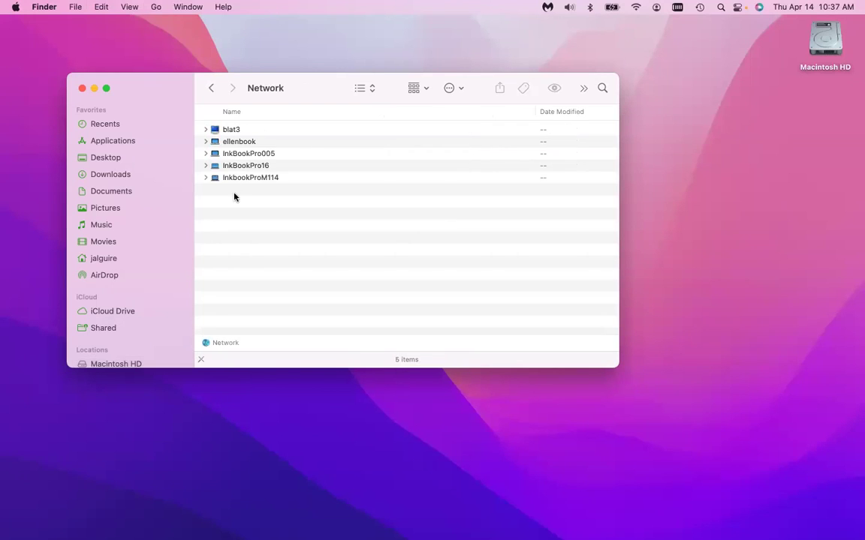
double_click(232, 178)
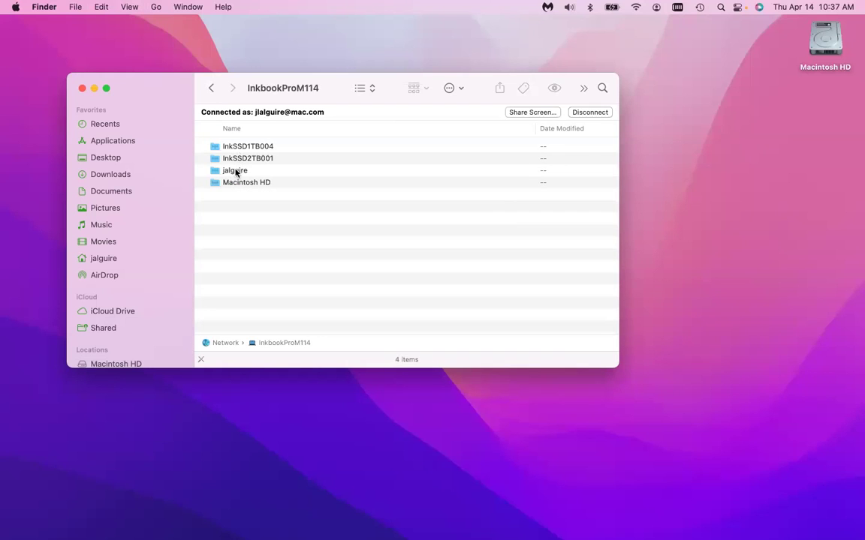
click(518, 113)
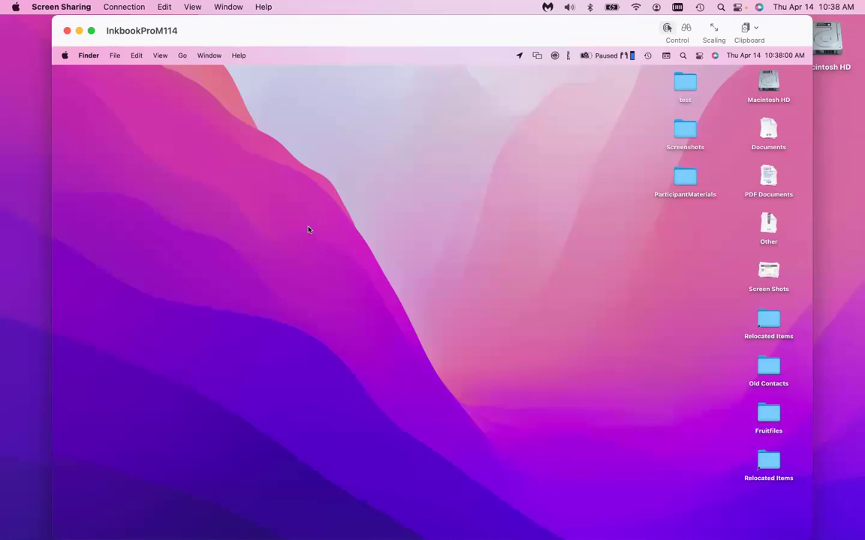
Launch FaceTime on the remote Mac through LaunchBar with 'fac' and look over its recent calls.
key(super+space)
text(fa)
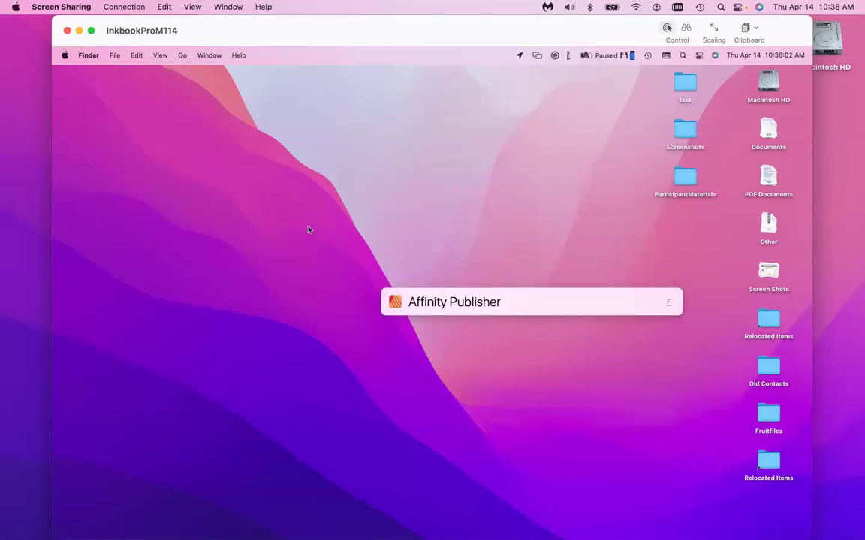
key(BackSpace)
text(ac)
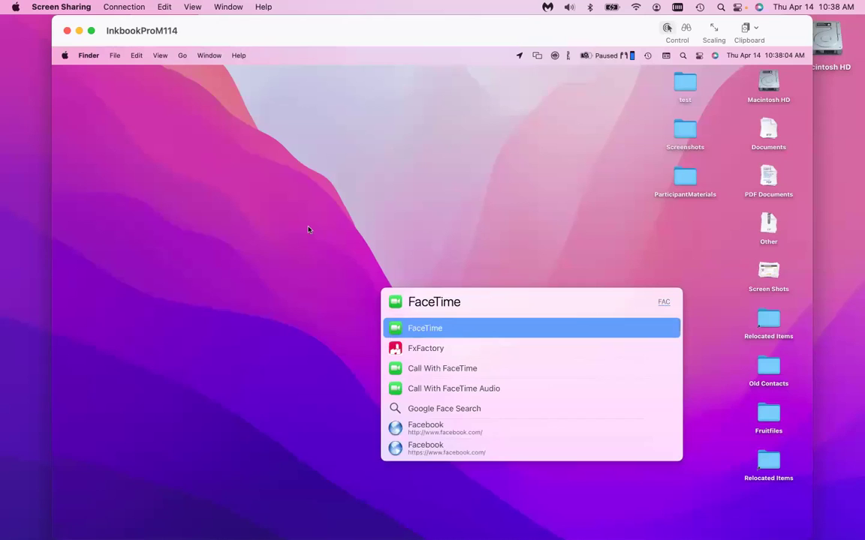
key(Return)
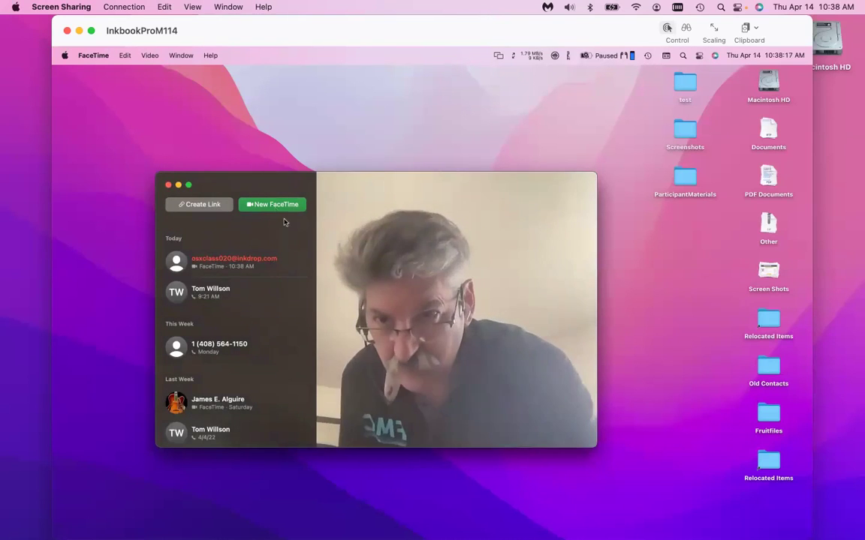
mouse_move(307, 253)
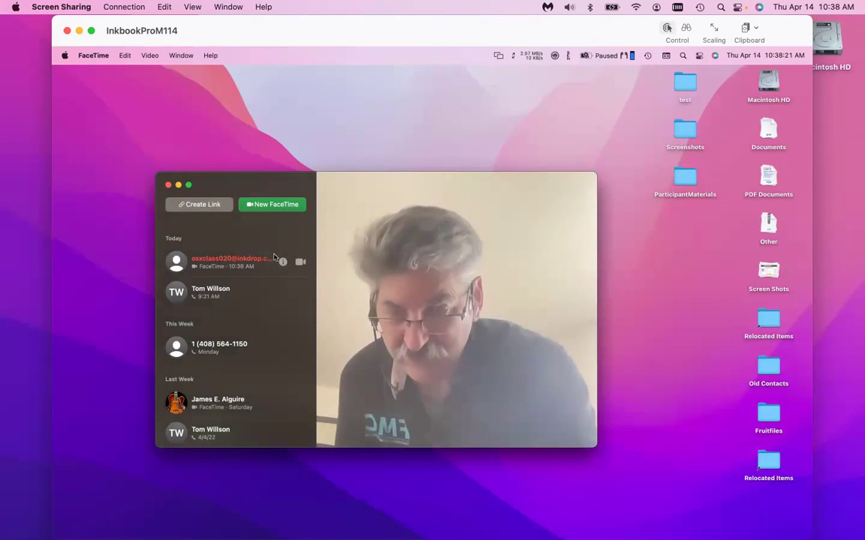
mouse_move(289, 296)
scroll(271, 309, down, 2)
scroll(293, 300, up, 3)
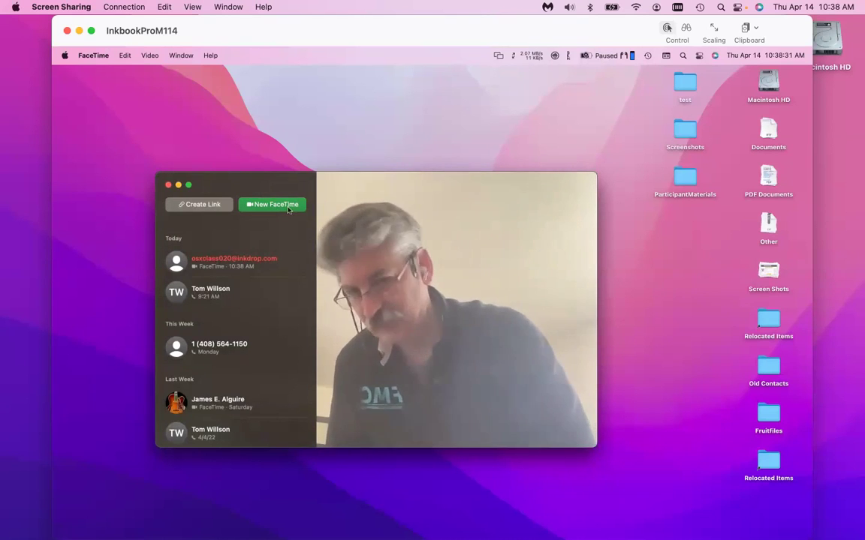
Start a new FaceTime, take the suggested contact as recipient, and place the video call.
click(275, 203)
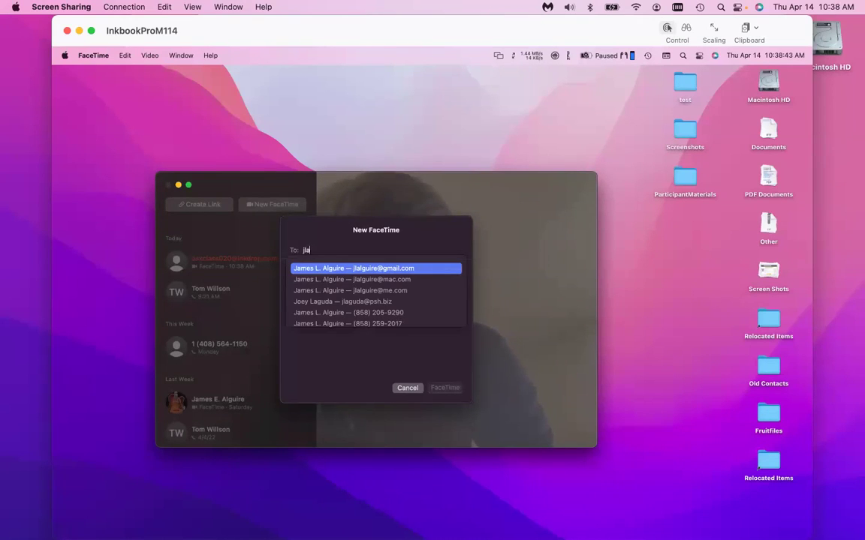
key(Down)
key(Return)
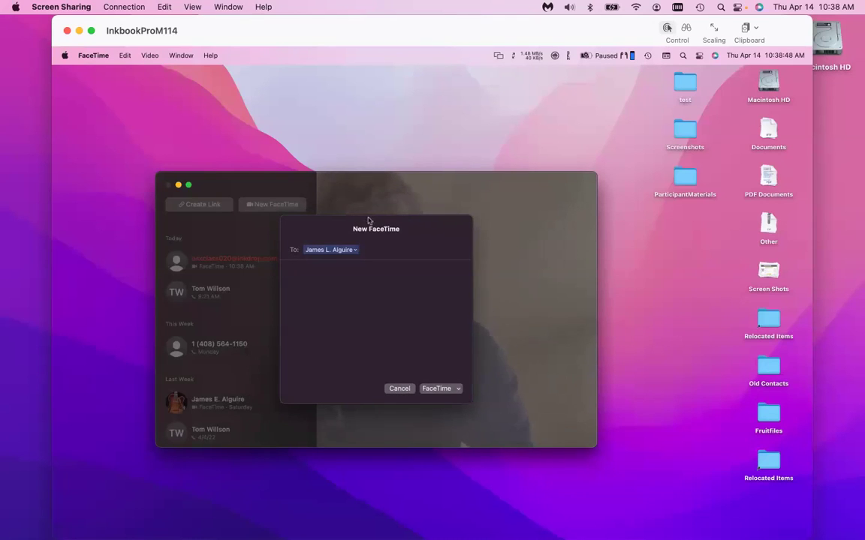
click(436, 388)
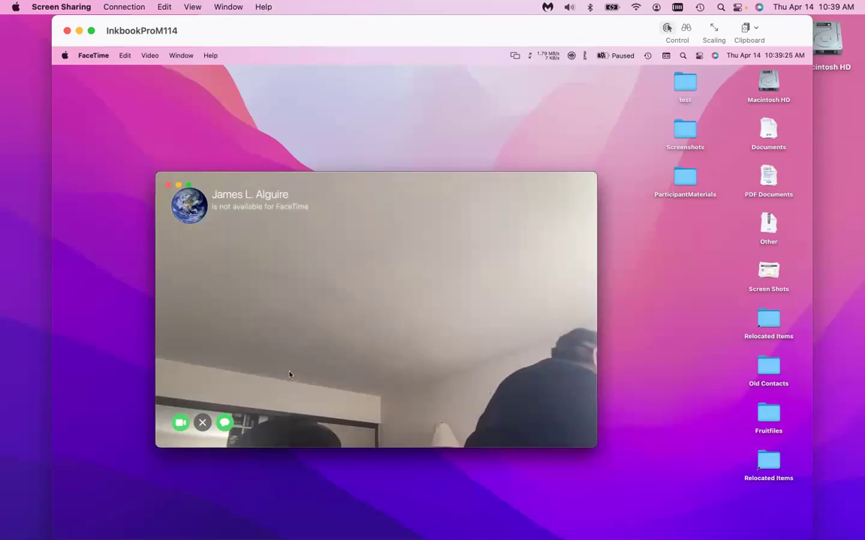
Close the Screen Sharing session and launch the local FaceTime from a Spotlight search for 'fac'.
click(66, 30)
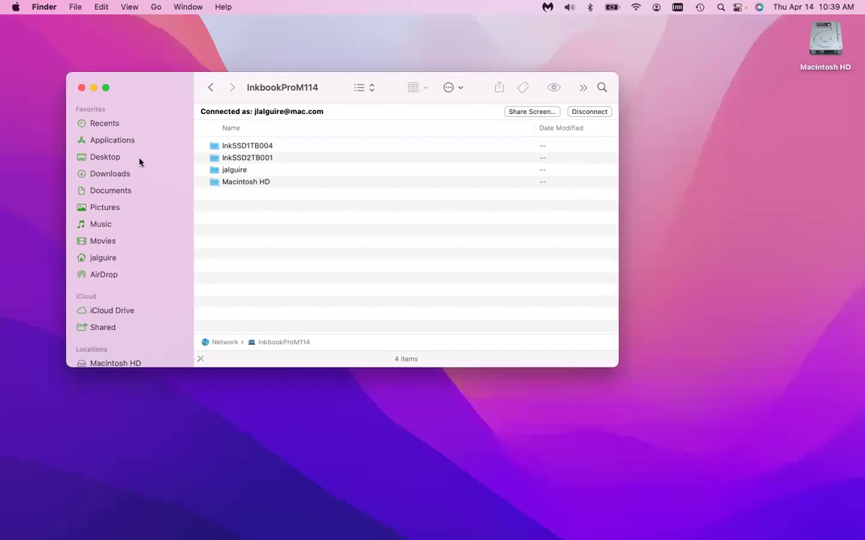
scroll(144, 199, down, 5)
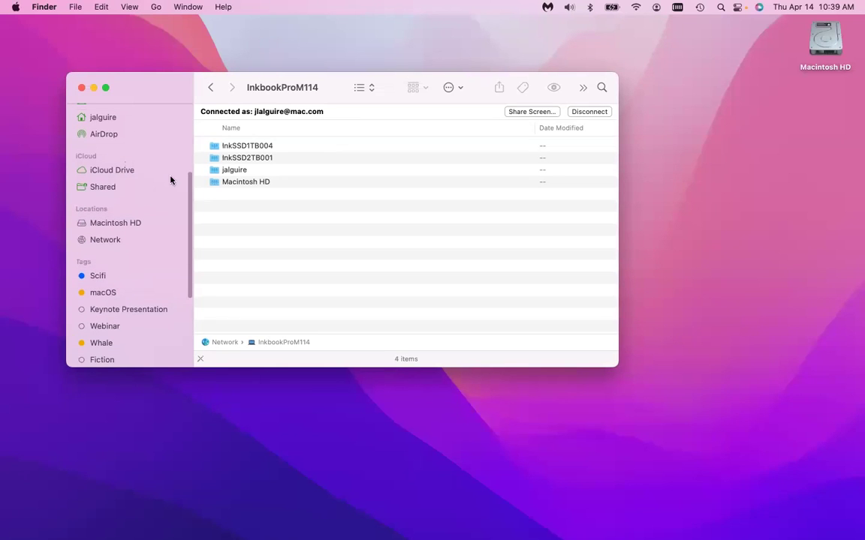
key(super+space)
text(fac)
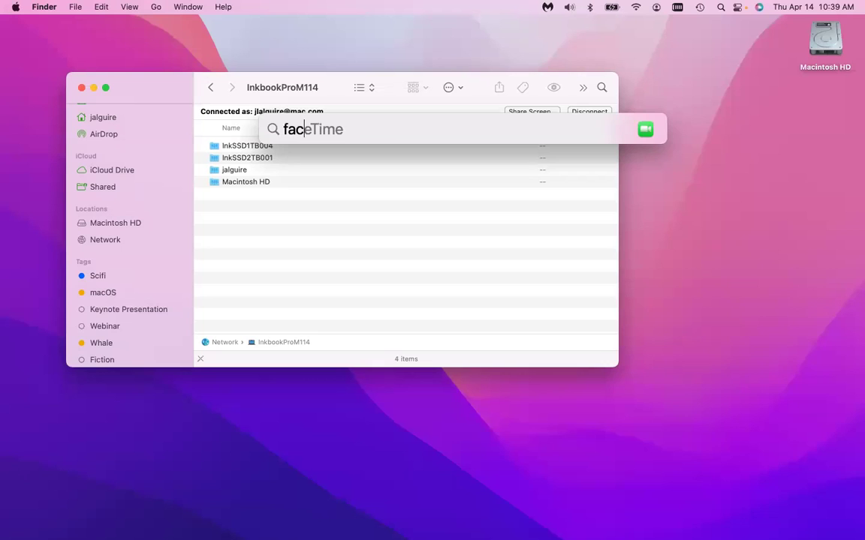
key(Return)
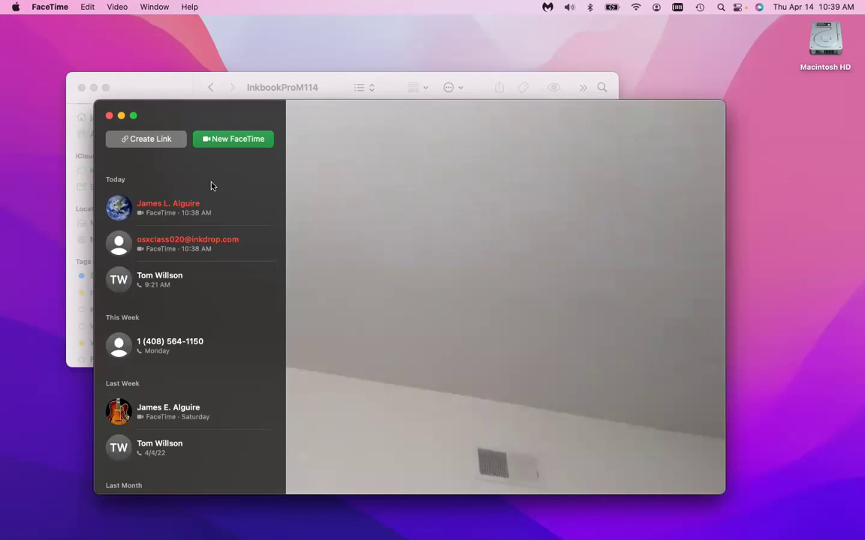
Video-call back the most recent contact from the recents list, then hang up the unanswered call.
mouse_move(271, 195)
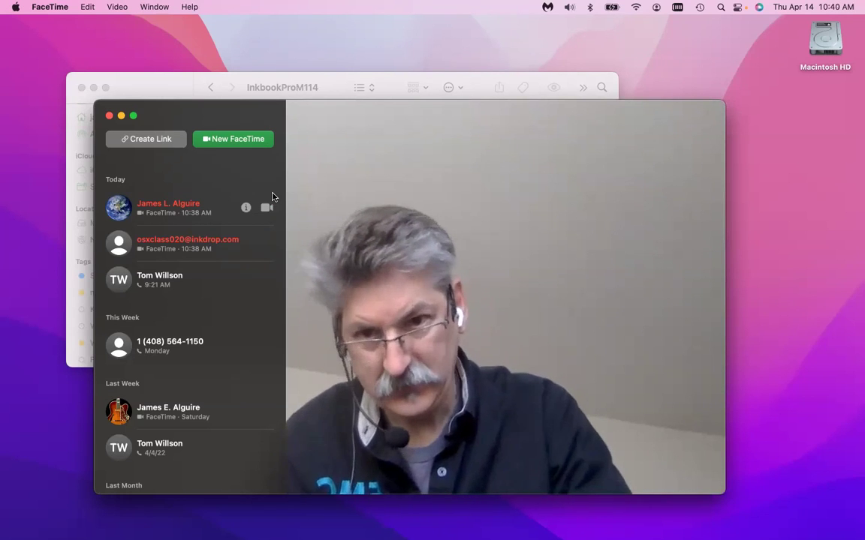
click(167, 207)
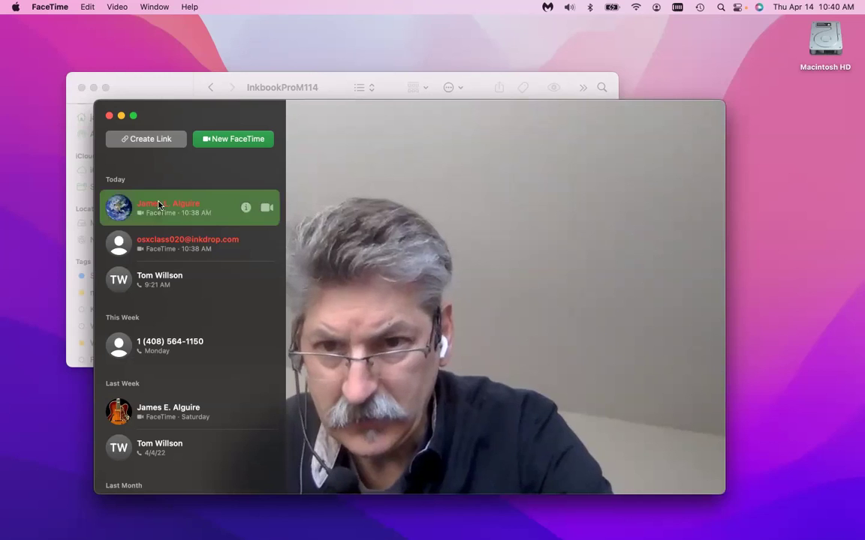
click(267, 209)
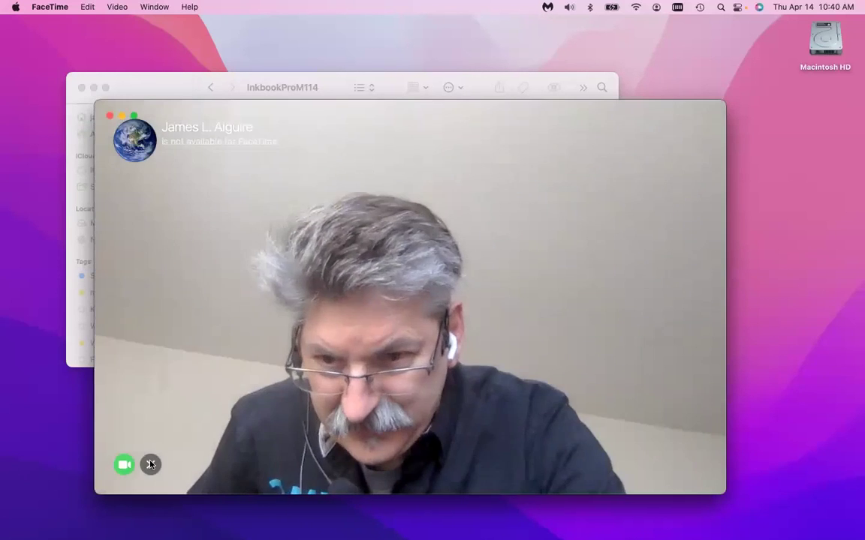
click(150, 465)
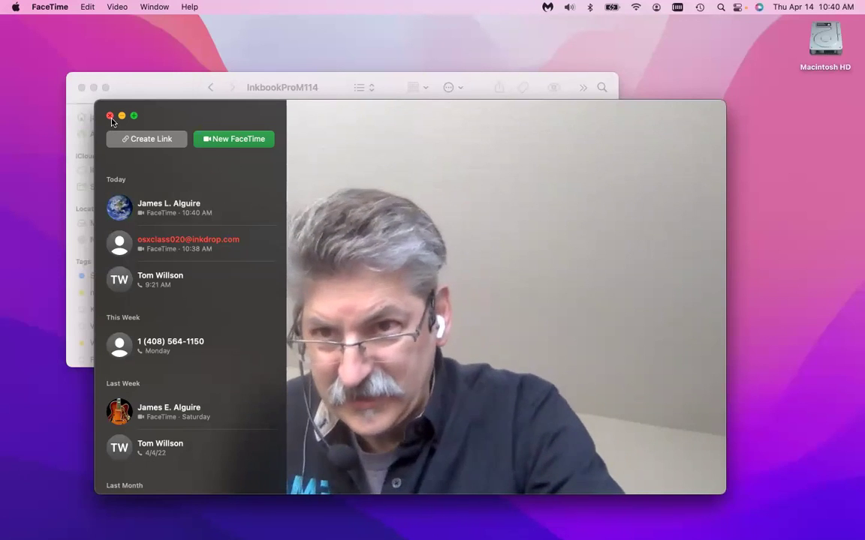
Close the FaceTime window and relaunch FaceTime from a Spotlight search for 'face'.
click(109, 116)
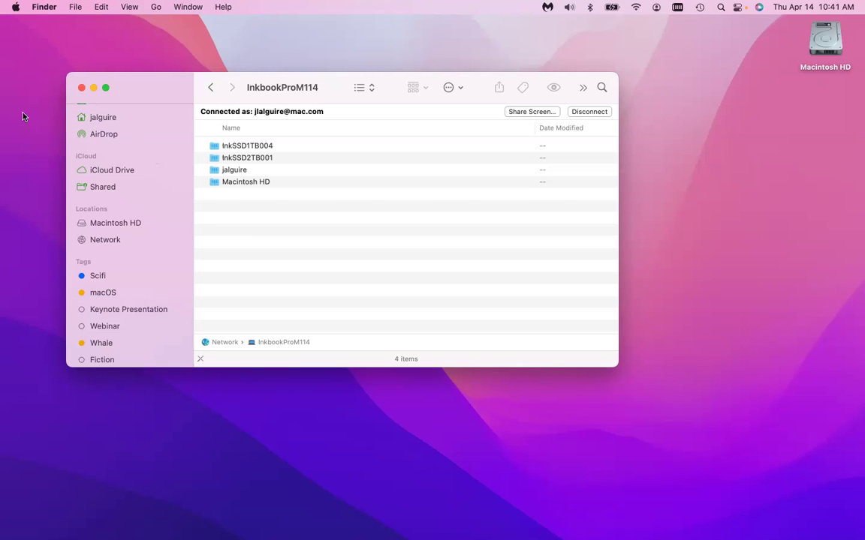
key(super+space)
text(face)
key(Return)
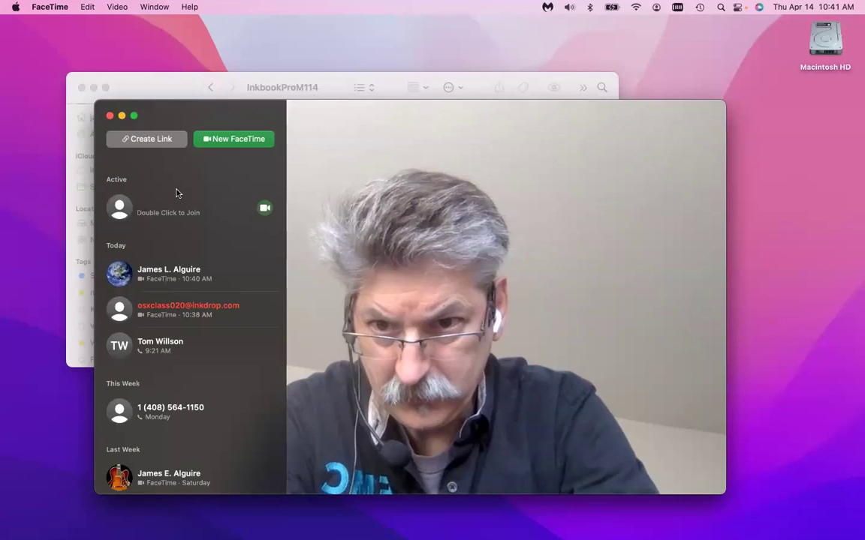
Select the active call waiting to be joined in the FaceTime sidebar.
click(189, 220)
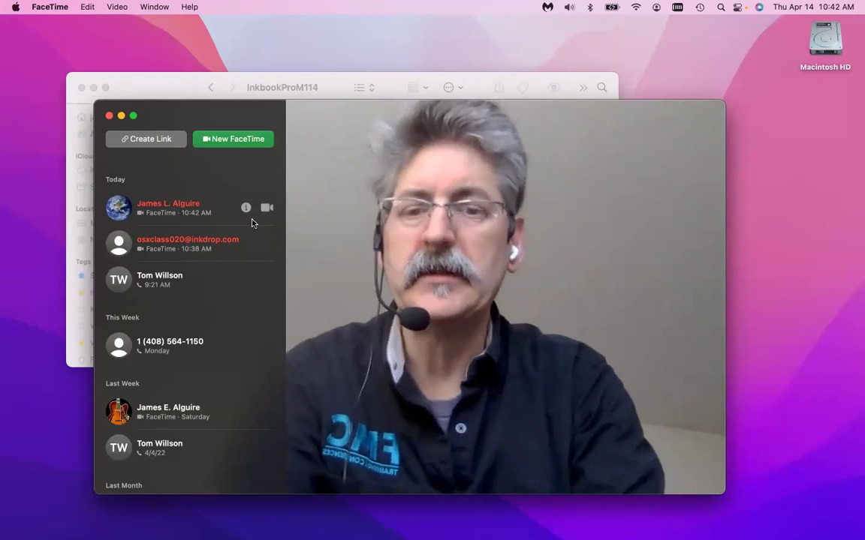
Quit FaceTime with Cmd-Q.
key(super+q)
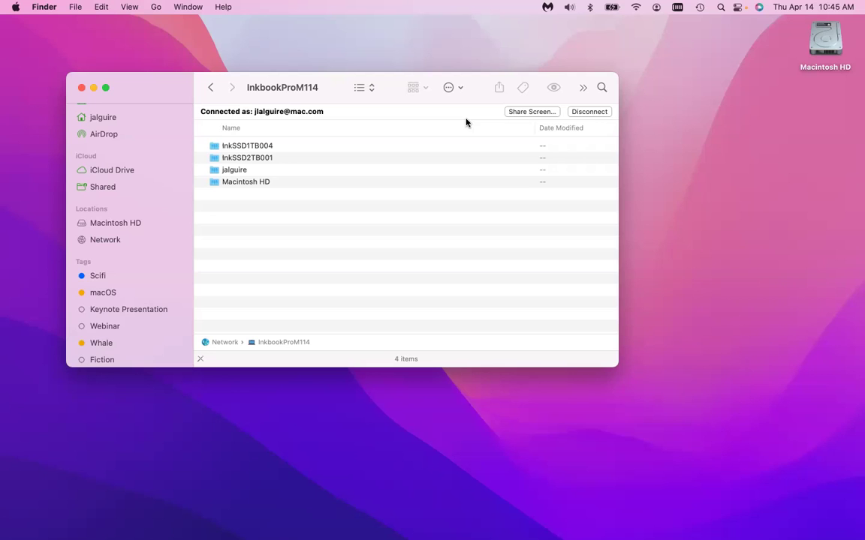
Launch Messages from a Spotlight search for 'mes'.
key(super+space)
text(mee)
key(BackSpace)
text(s)
key(Escape)
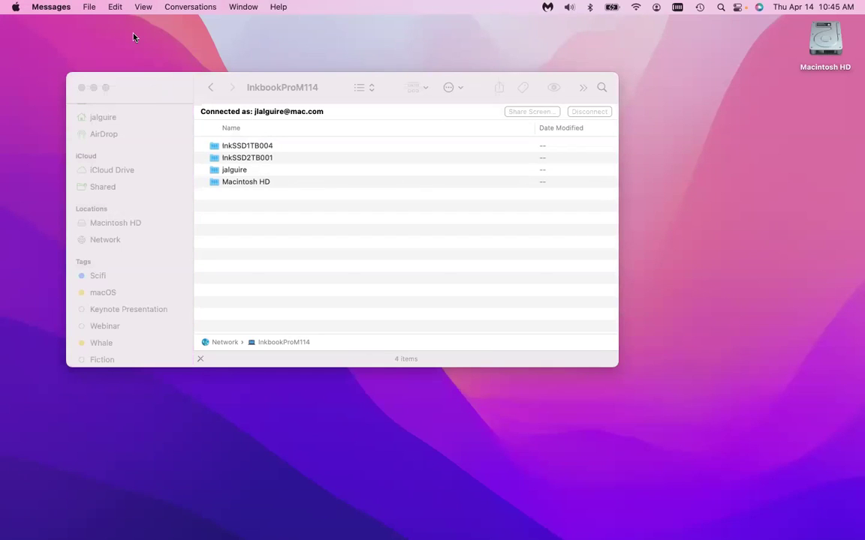
Sign in to iMessage with the Apple ID email and the account password.
click(204, 6)
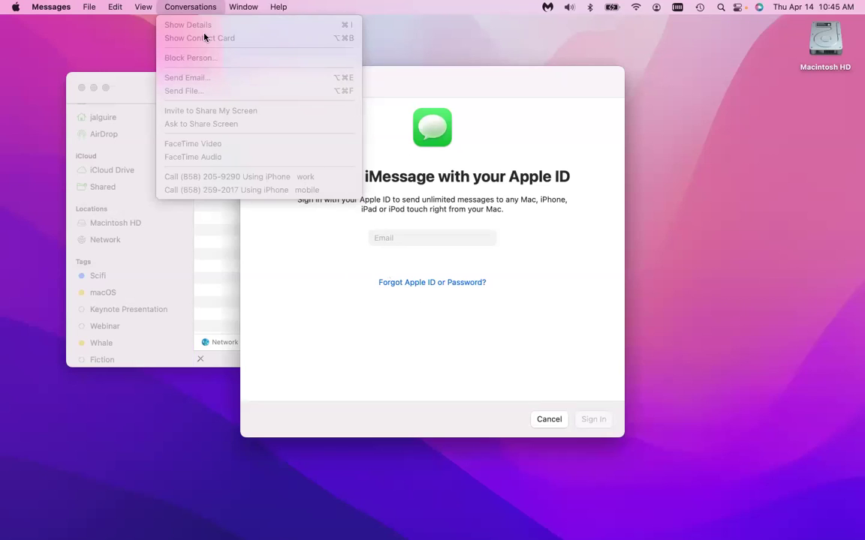
click(124, 62)
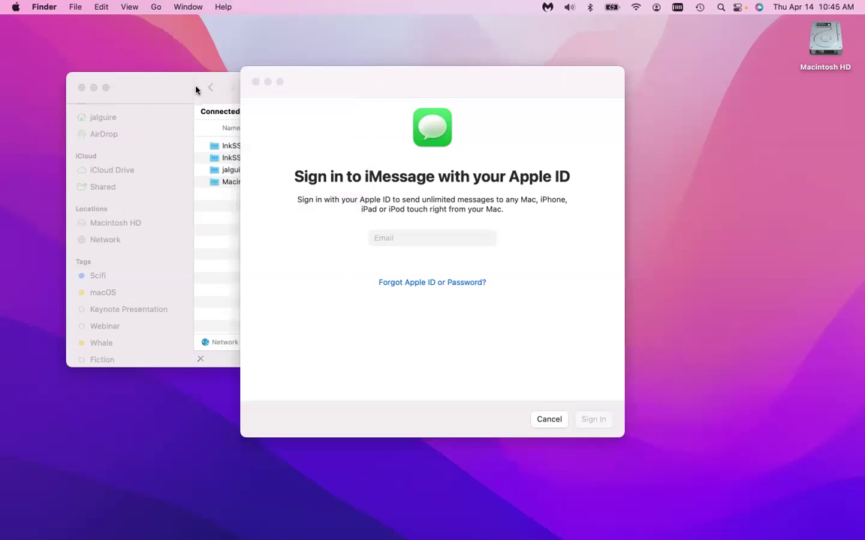
click(402, 239)
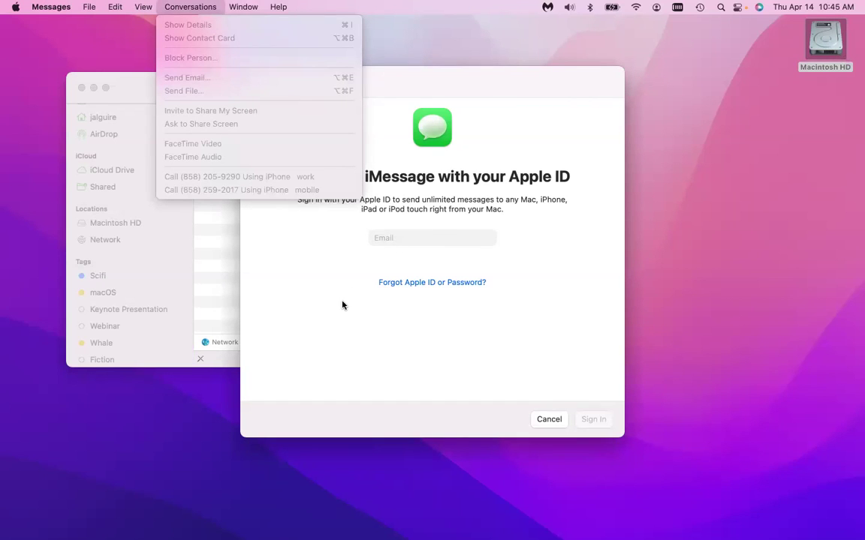
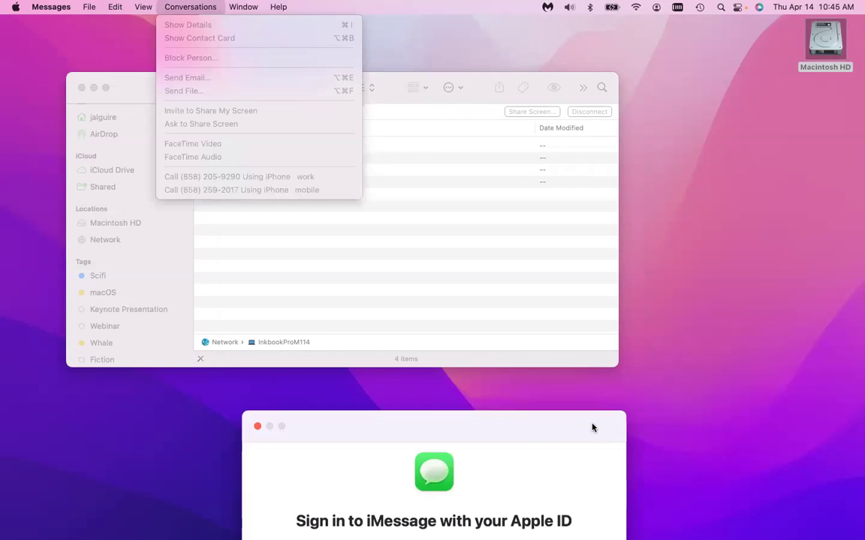
click(550, 142)
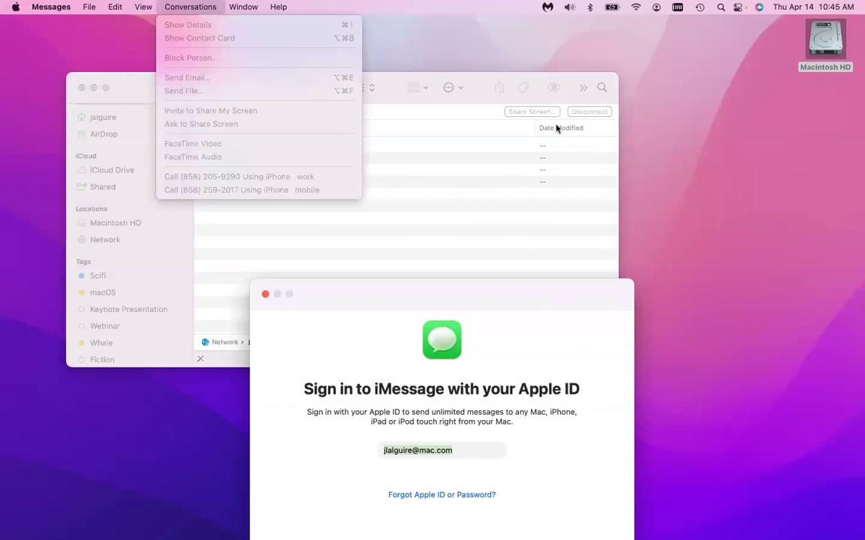
click(608, 431)
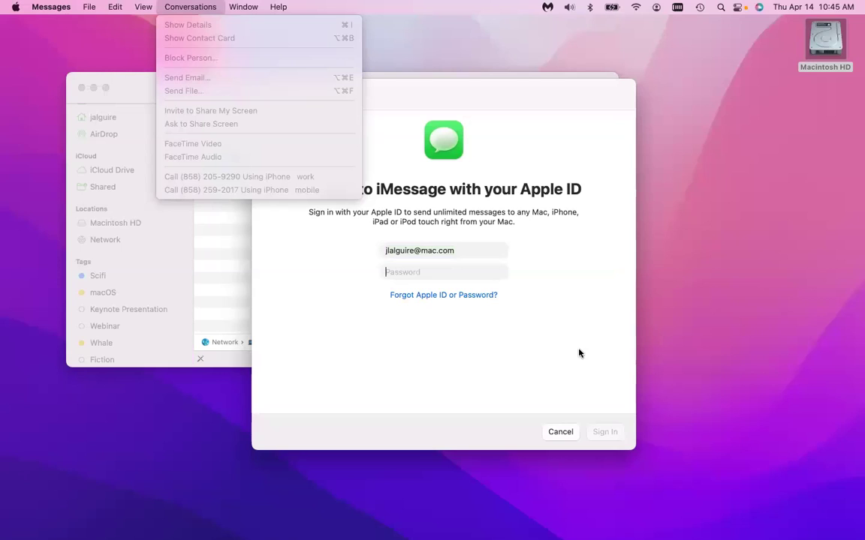
text(•••••••••••)
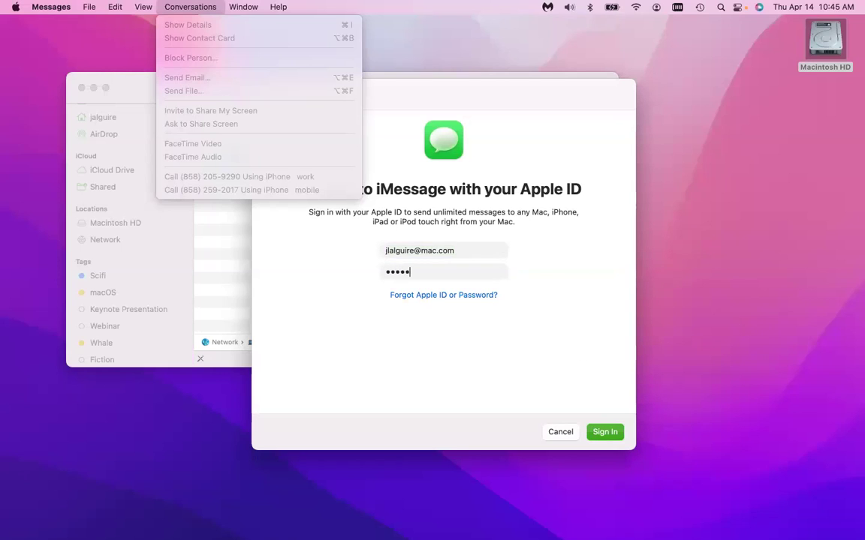
text(•••••)
key(Return)
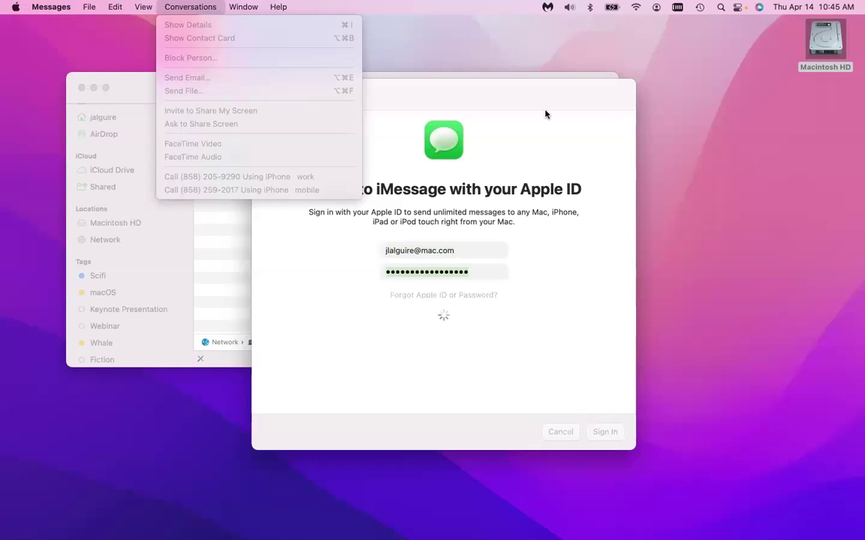
drag(540, 101, 672, 135)
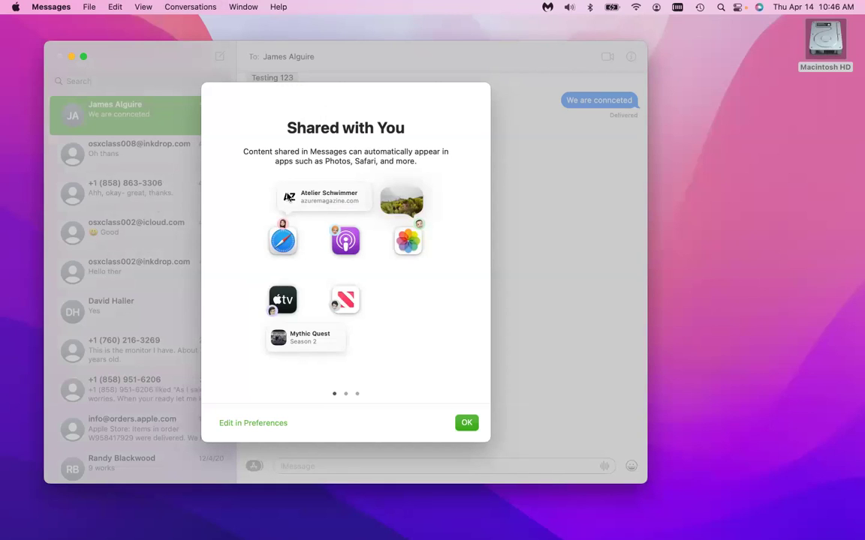
Dismiss the Shared with You introduction and the Focus status sharing notice in Messages.
click(466, 424)
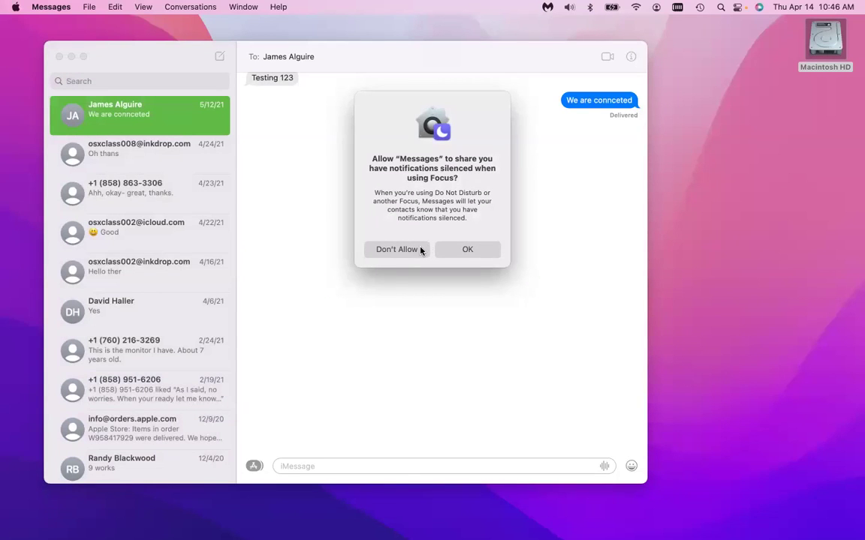
click(460, 249)
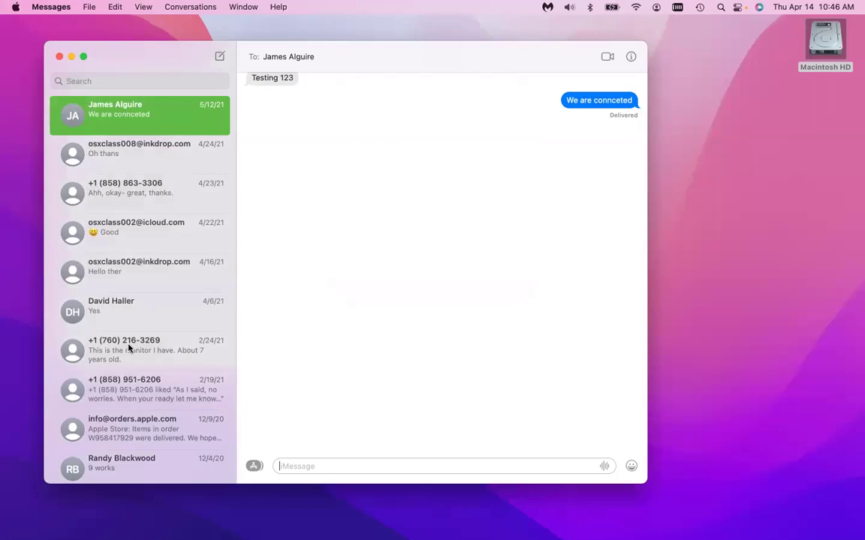
Scroll down the conversation list, swipe a row sideways, then scroll back to the top.
scroll(115, 360, down, 5)
scroll(115, 360, down, 8)
scroll(115, 360, right, 3)
scroll(115, 360, up, 15)
scroll(157, 158, up, 2)
scroll(150, 221, up, 2)
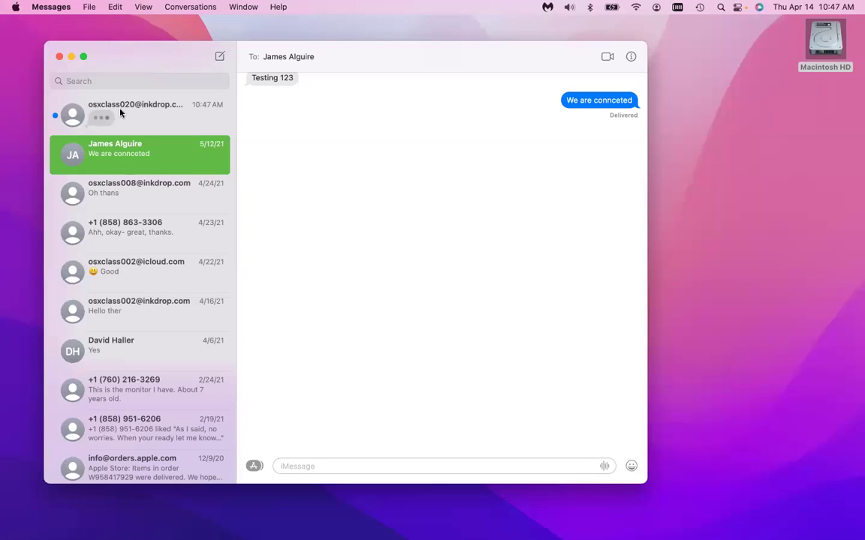
Open a suggested contact's chat from Search, then clear the search and open the new photo conversation.
key(super+f)
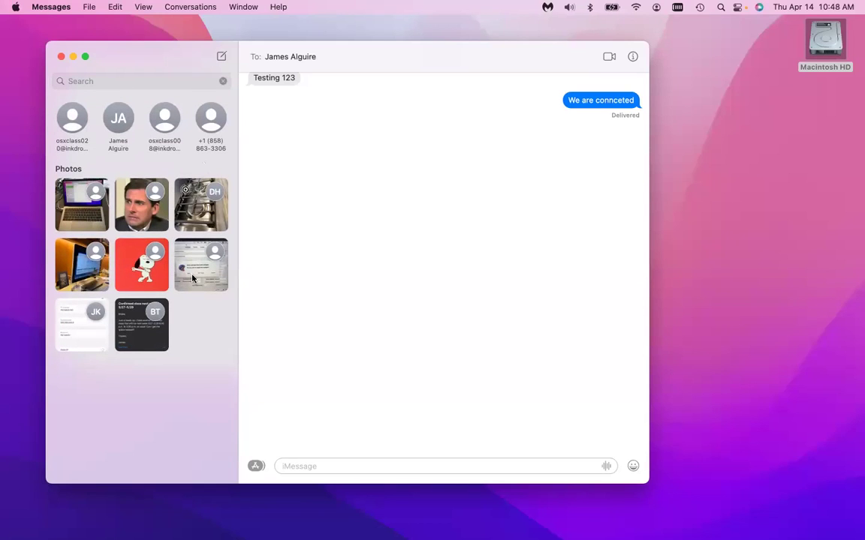
scroll(328, 187, up, 2)
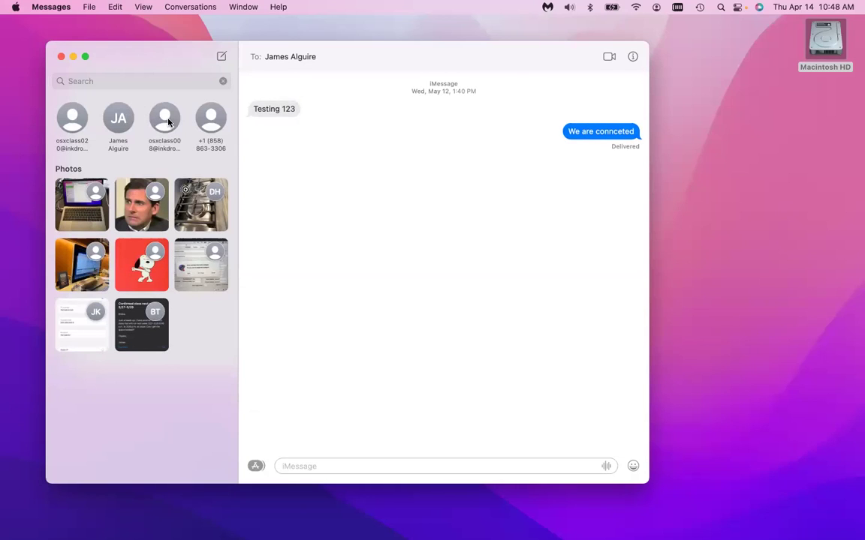
click(167, 120)
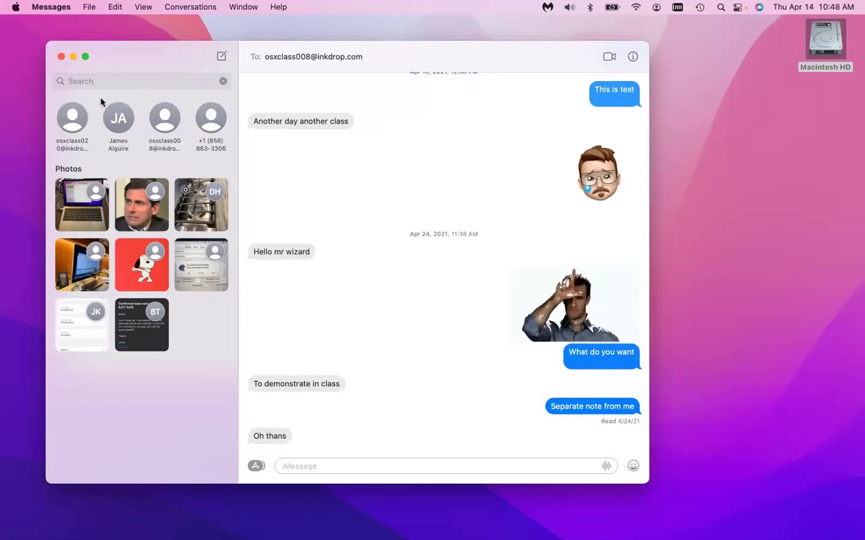
click(223, 81)
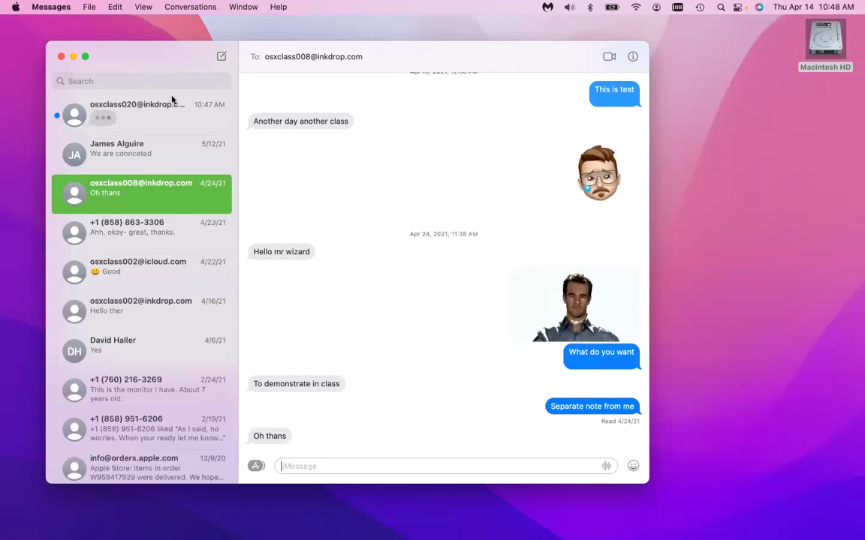
click(150, 114)
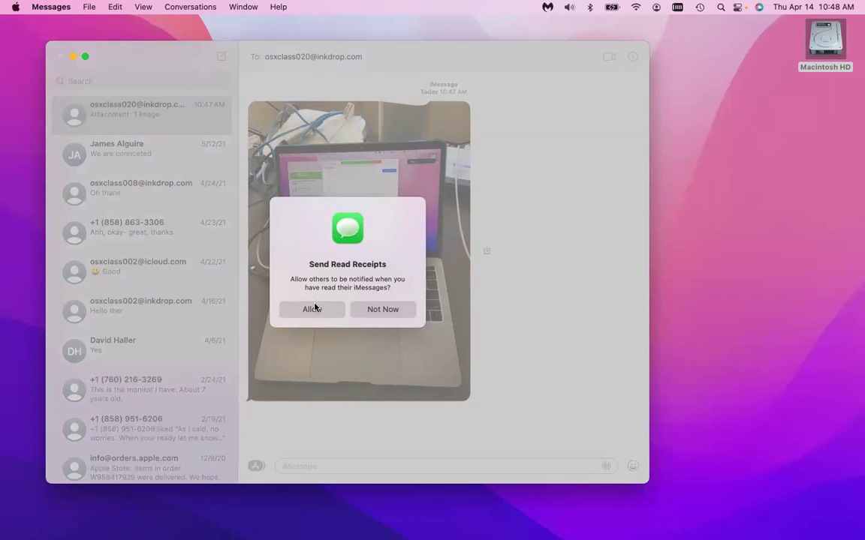
Decline sending read receipts, then scroll the conversation list down and back up.
click(374, 315)
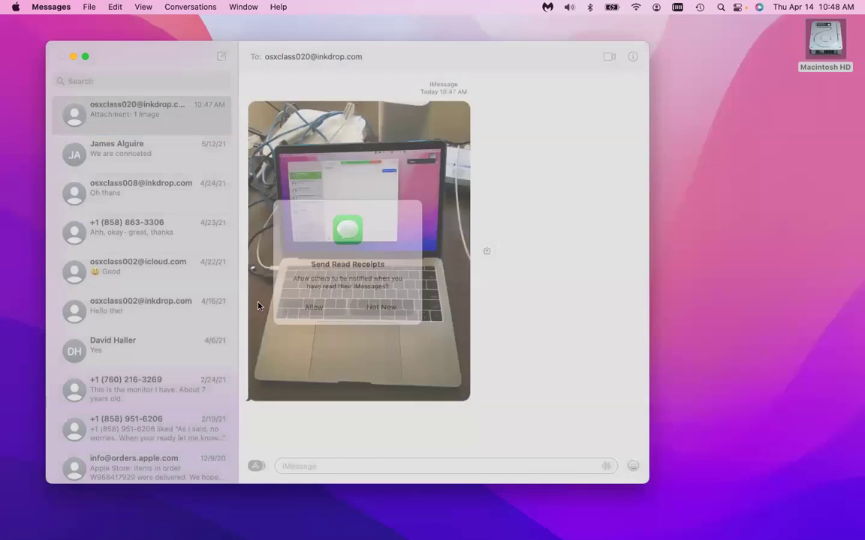
scroll(183, 339, down, 5)
scroll(182, 338, down, 11)
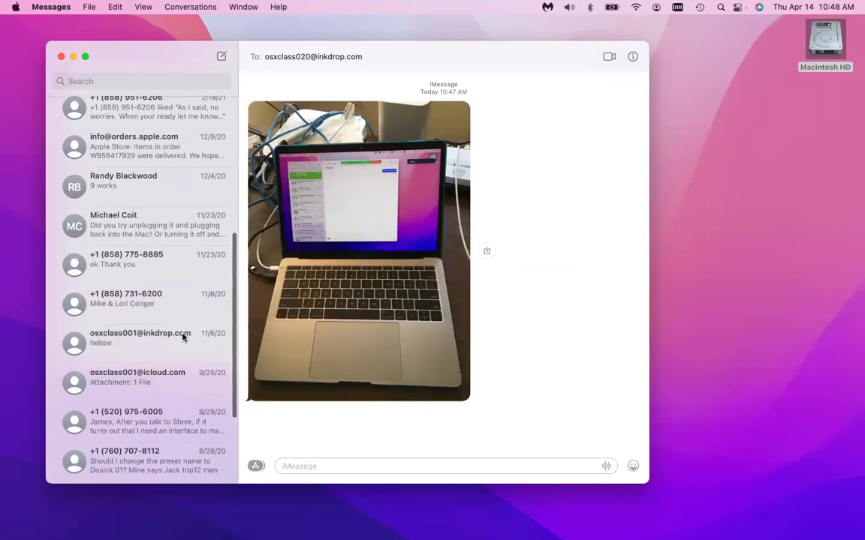
scroll(183, 336, up, 7)
scroll(183, 336, up, 8)
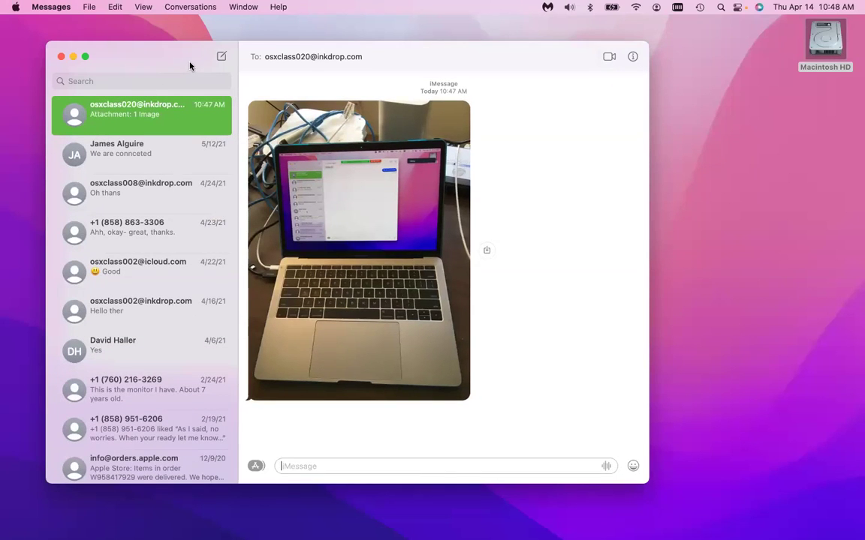
Send the reply 'Thanks!' in the laptop-photo conversation.
text(Thanks!)
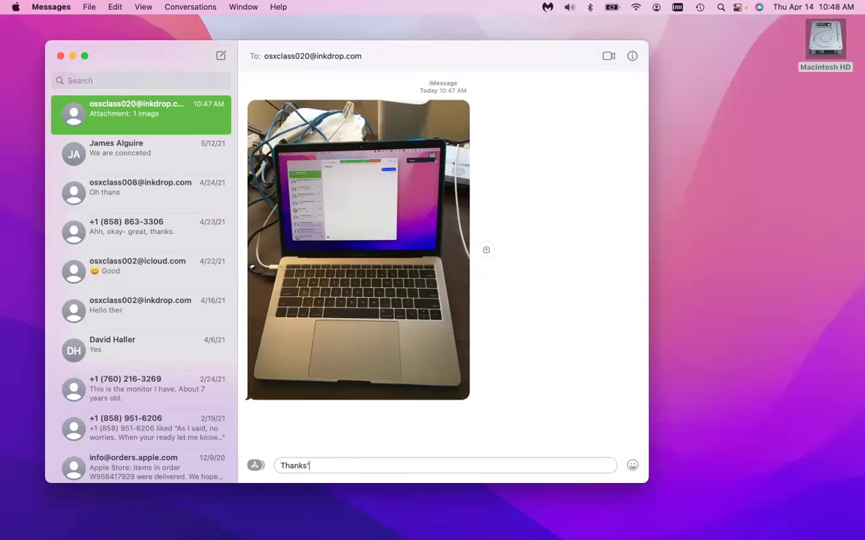
key(Return)
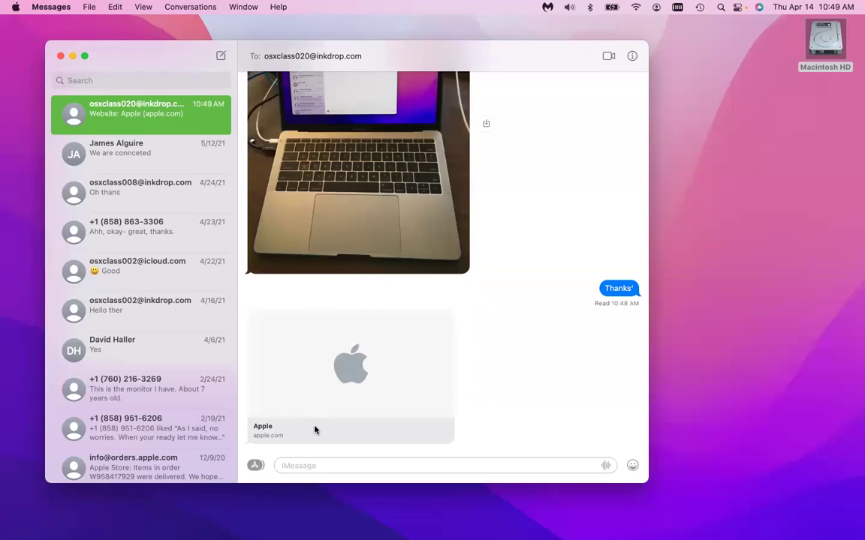
Launch Safari via Spotlight and view the Shared with You section in its sidebar.
key(super+space)
text(safari)
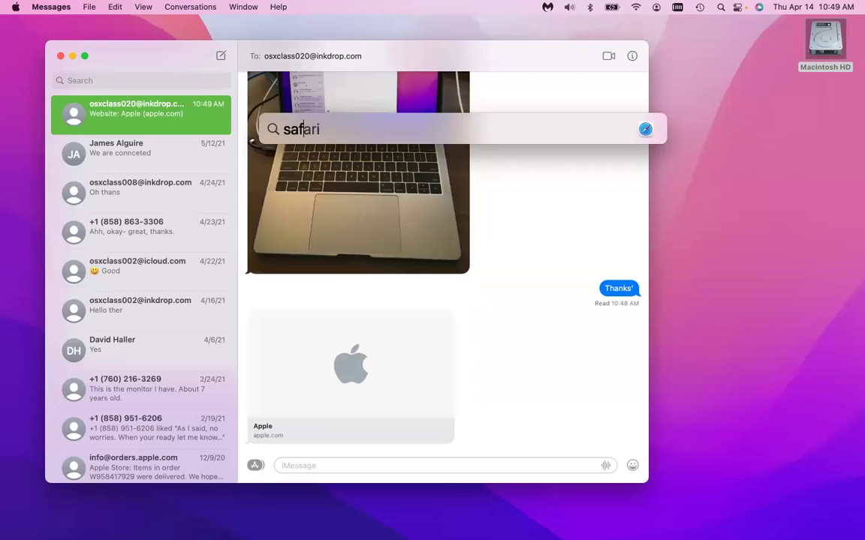
key(Return)
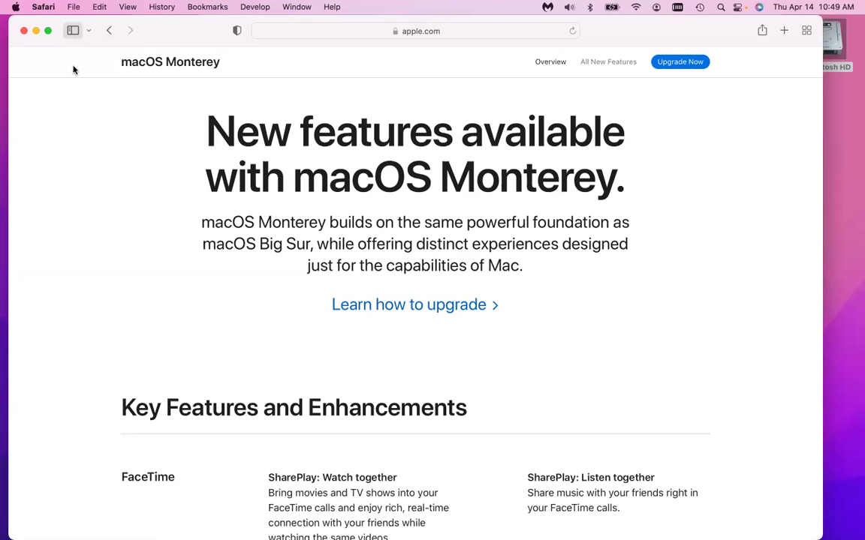
key(super+shift+l)
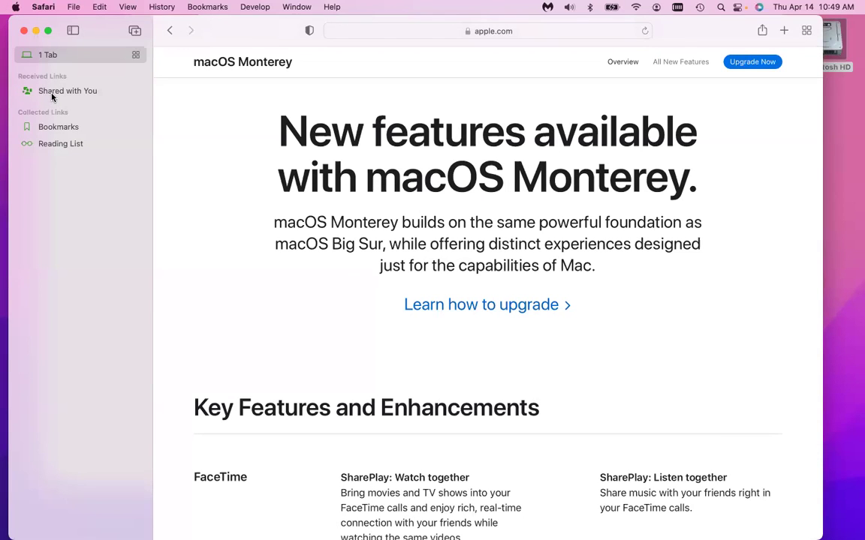
click(51, 89)
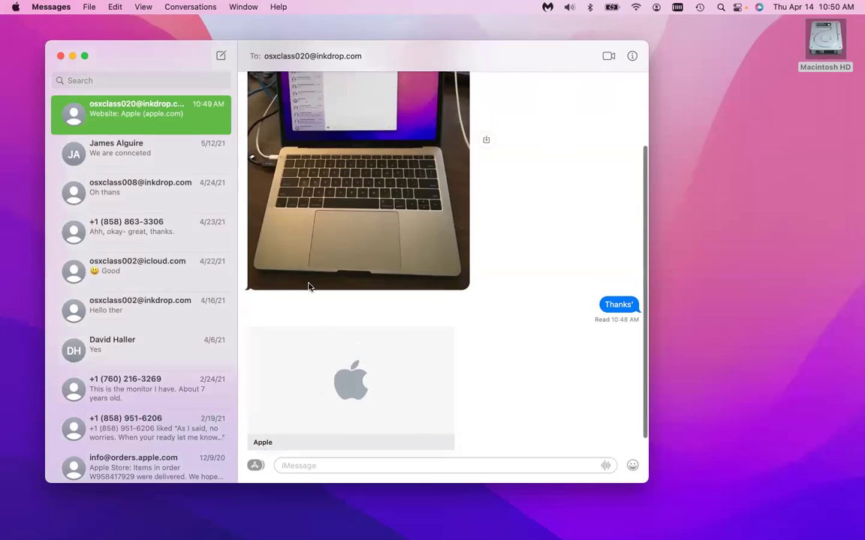
Nudge the Messages and Finder windows left, then capture a screen region with Cmd-Shift-4.
drag(137, 65, 114, 64)
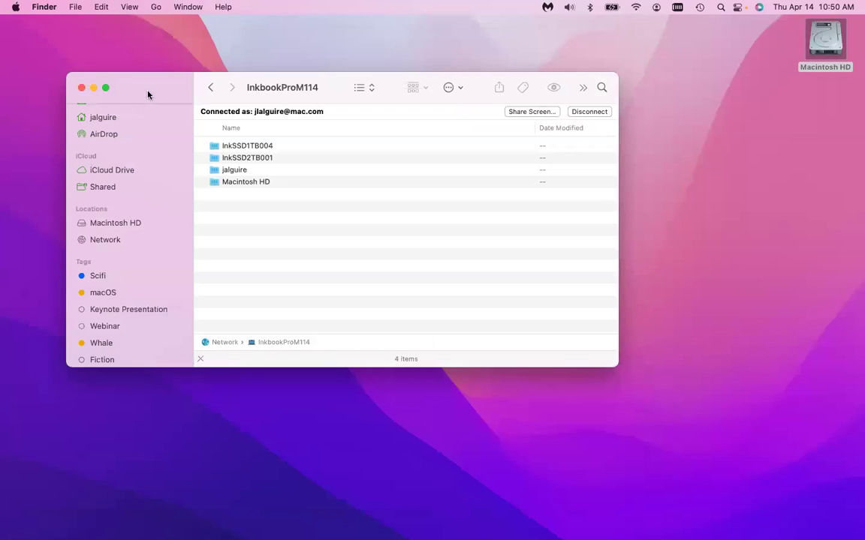
drag(118, 88, 85, 83)
key(super+shift+4)
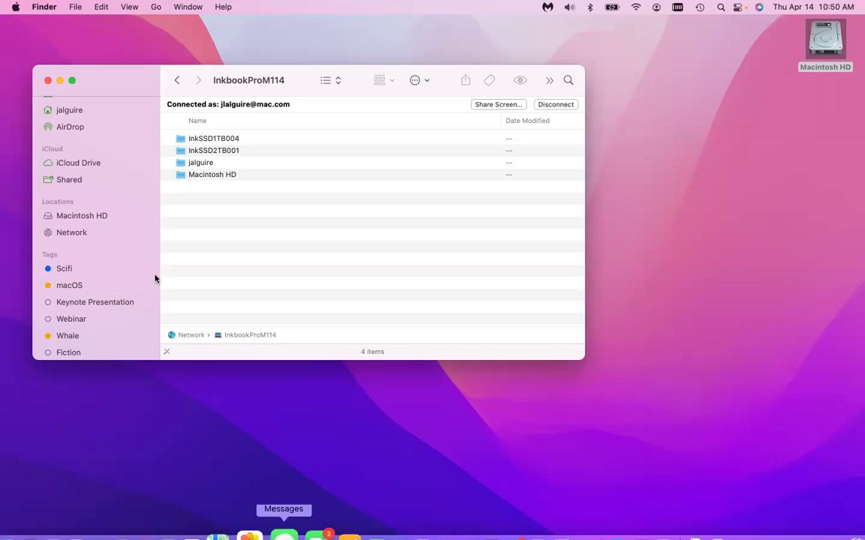
drag(122, 87, 122, 85)
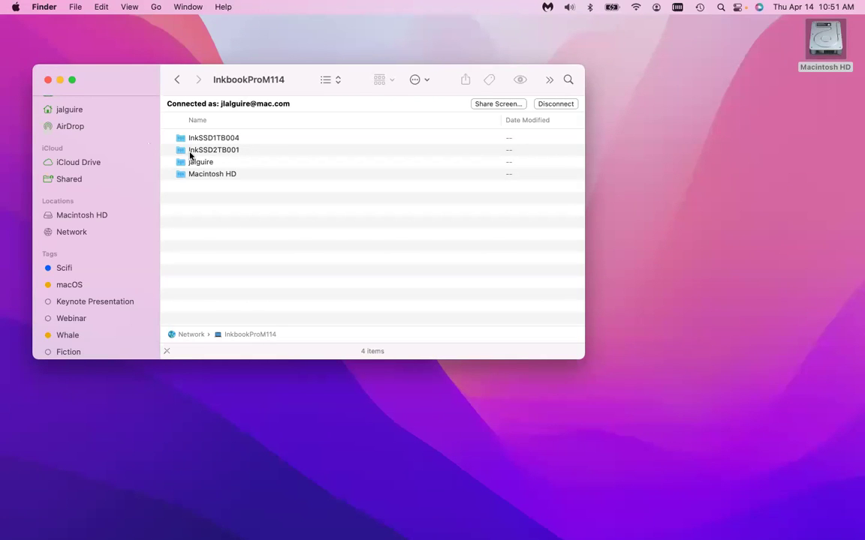
Select the Macintosh HD share and preview it in Quick Look, then close the preview.
key(m)
key(space)
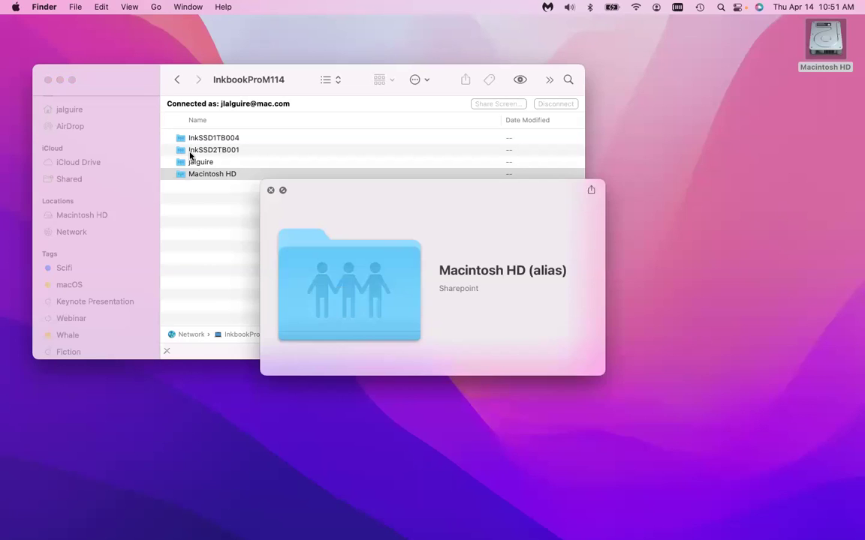
key(space)
Launch Notes through Spotlight by searching 'not'.
key(super+space)
text(not)
key(Return)
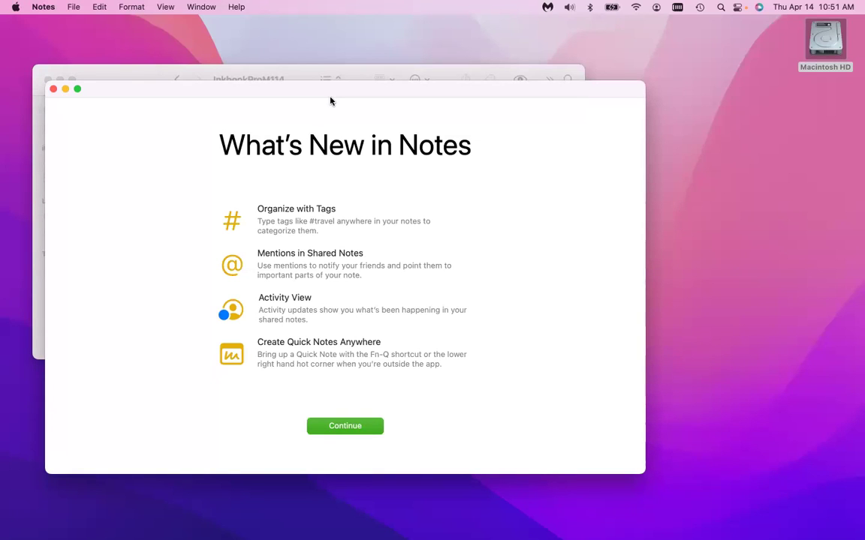
Search the local Macintosh HD for files tagged macOS.
click(328, 100)
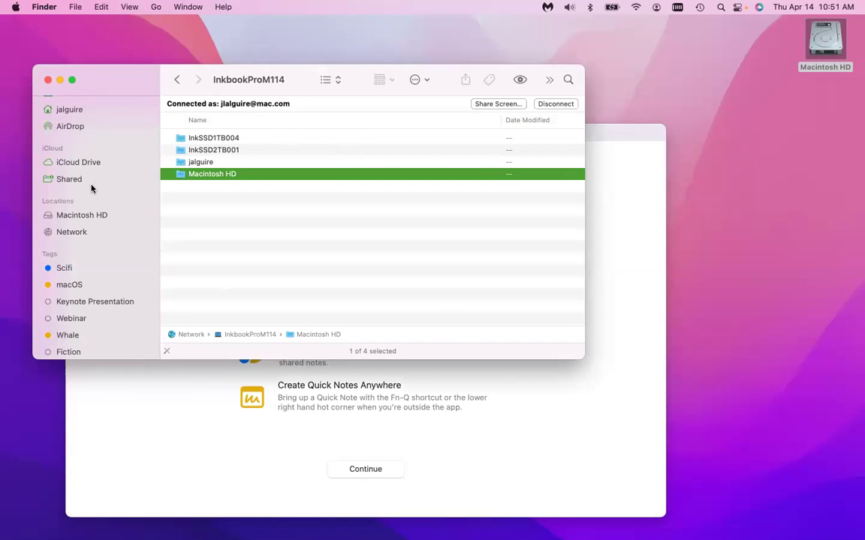
click(82, 215)
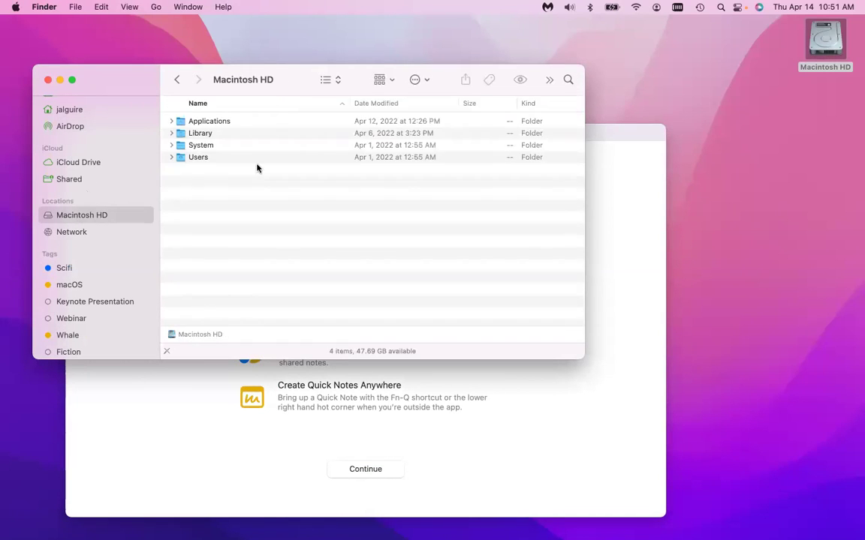
click(569, 79)
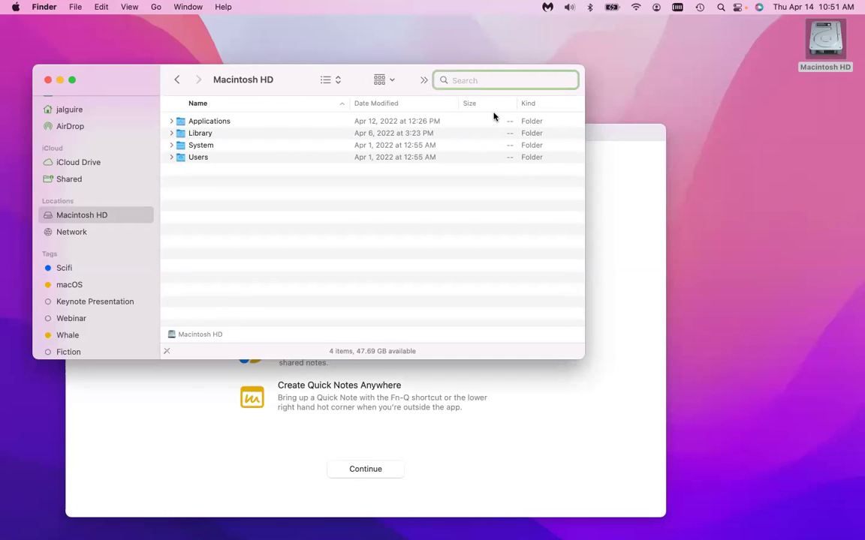
text(pdf)
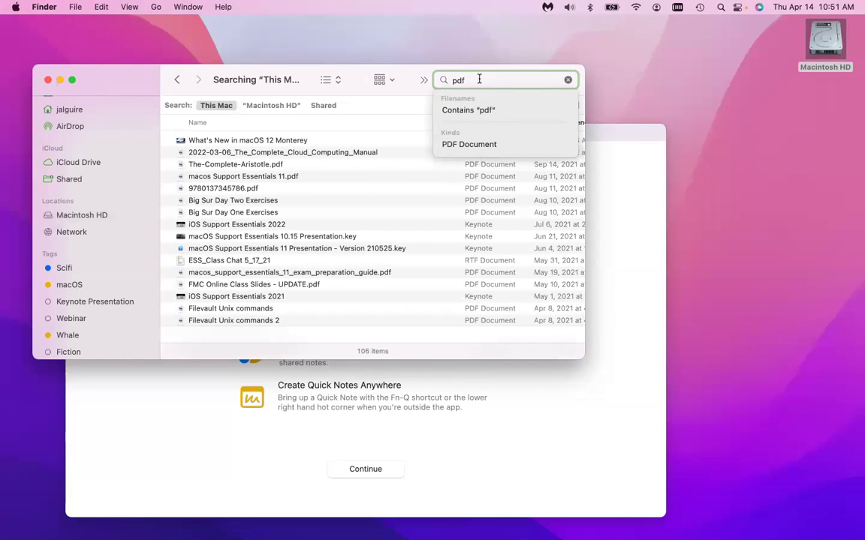
key(BackSpace)
key(BackSpace)
key(BackSpace)
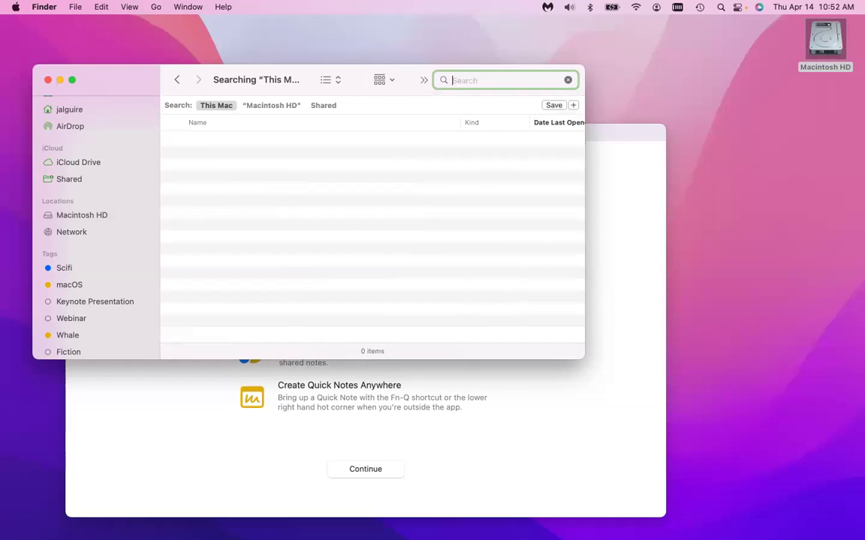
text(macox)
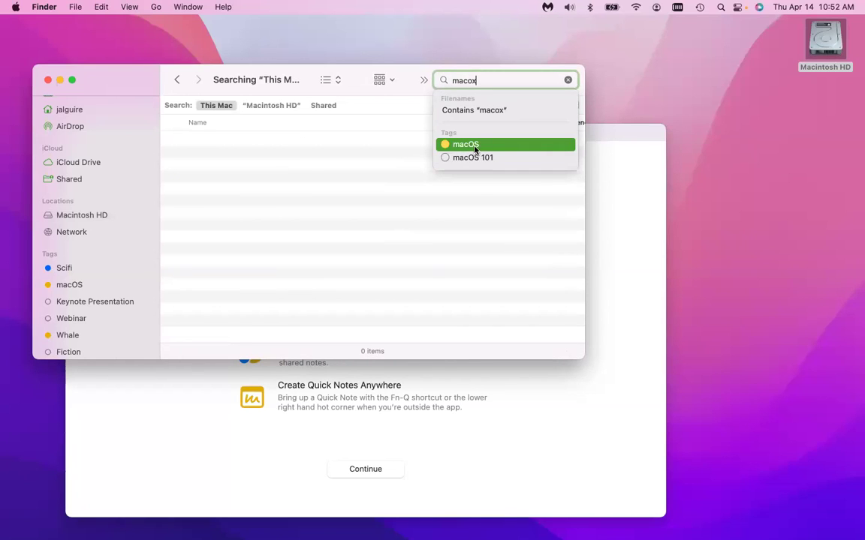
click(461, 147)
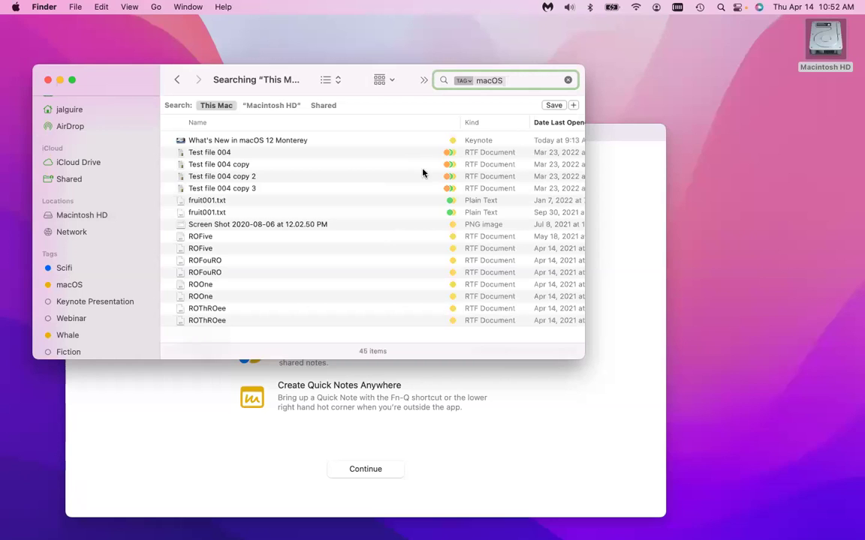
Enlarge the 45-item results window, scroll through it, then minimize it.
drag(585, 360, 725, 501)
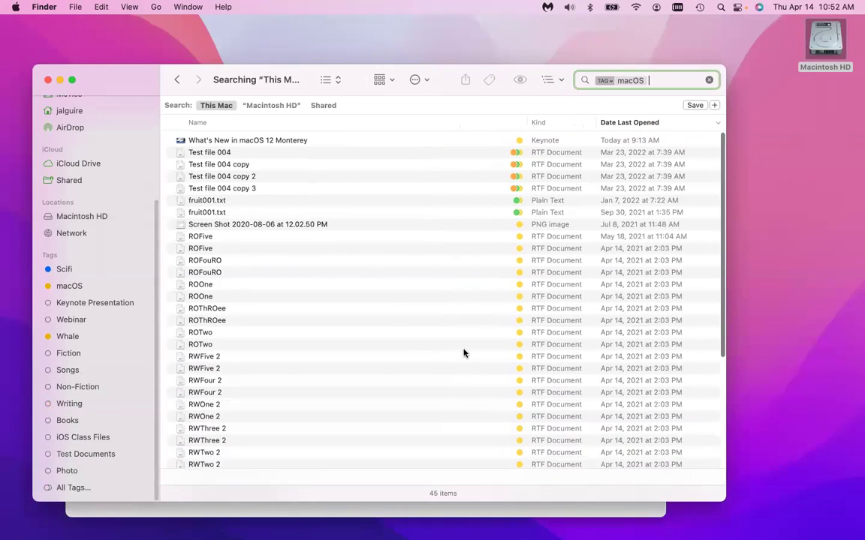
scroll(464, 352, down, 5)
scroll(463, 353, up, 5)
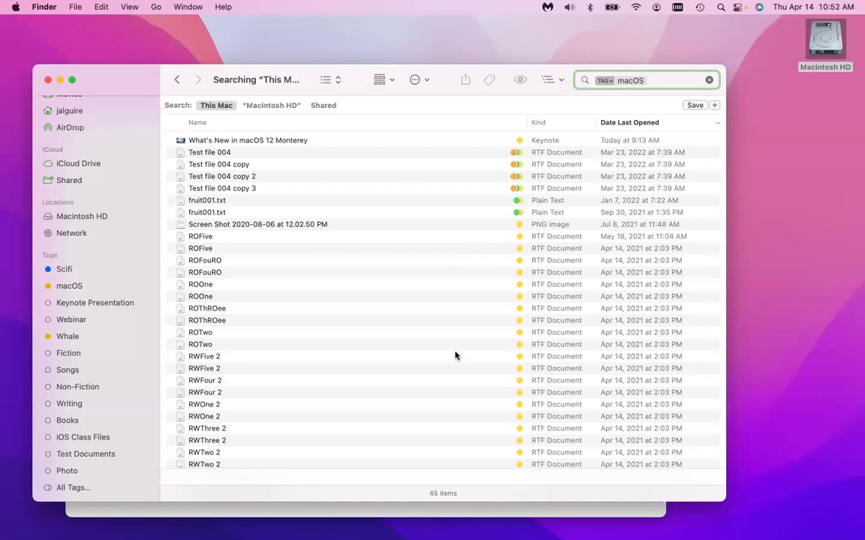
key(super+m)
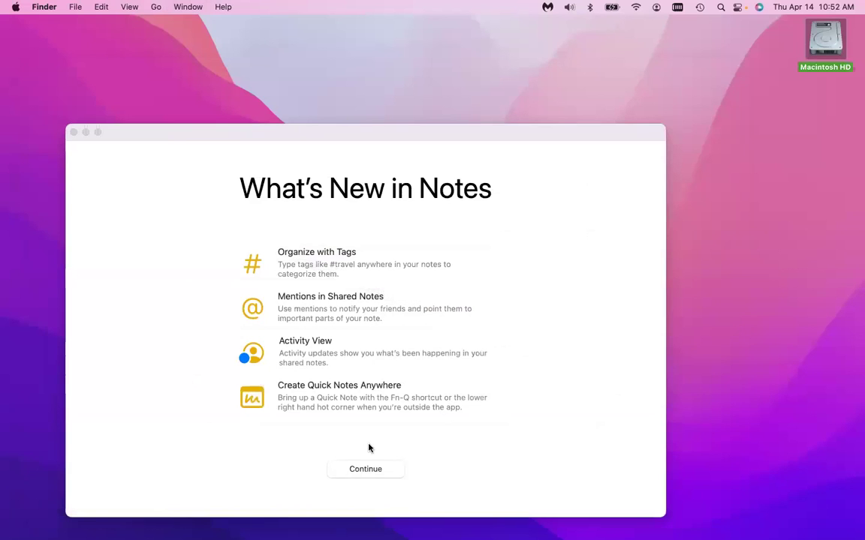
Dismiss the What's New screen and create a note titled 'This is another new note'.
click(360, 468)
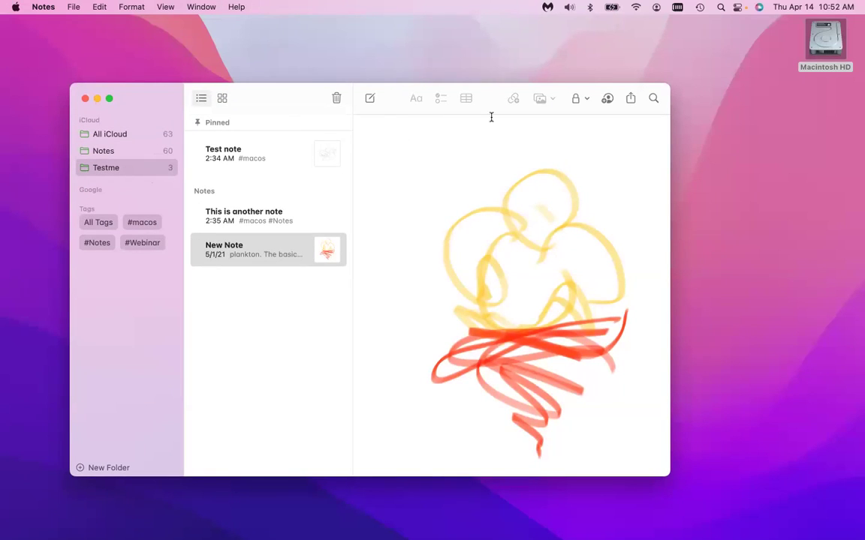
click(368, 99)
text(This is )
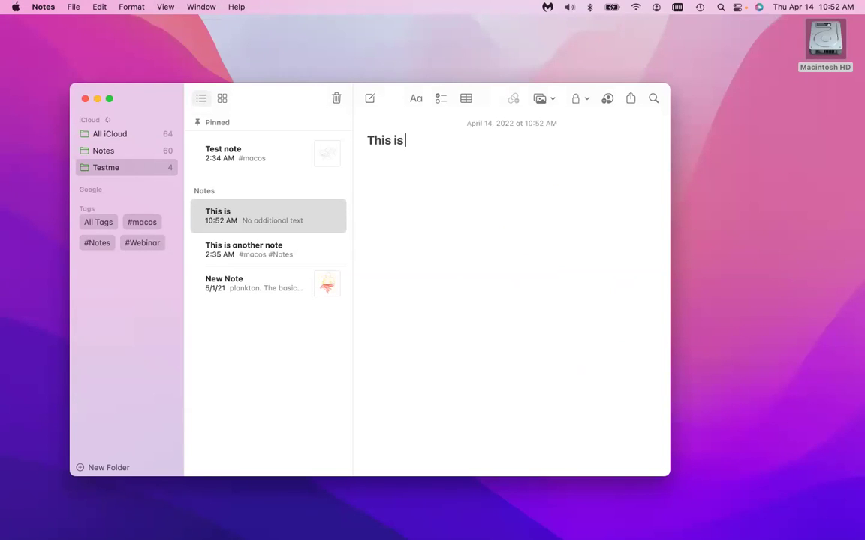
text(another new)
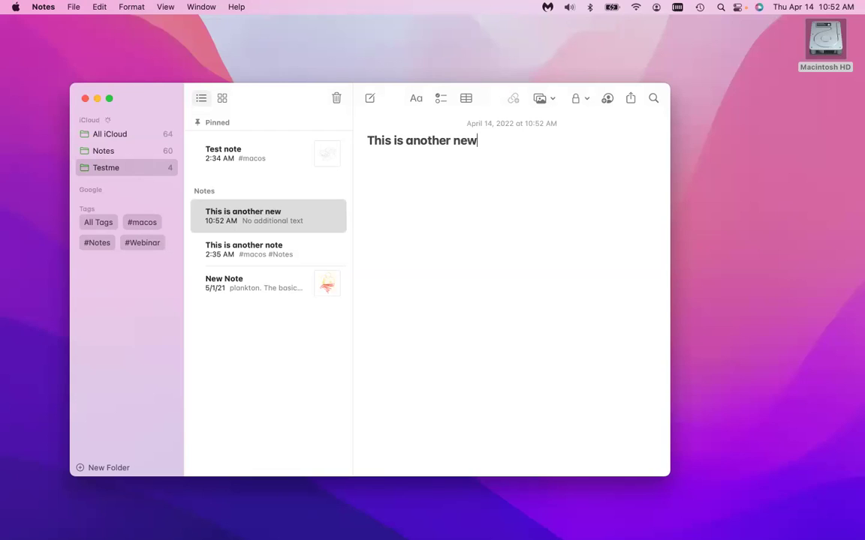
text( note)
Insert an empty line above the note's title and type '#' on it.
key(super+Up)
key(Return)
key(Up)
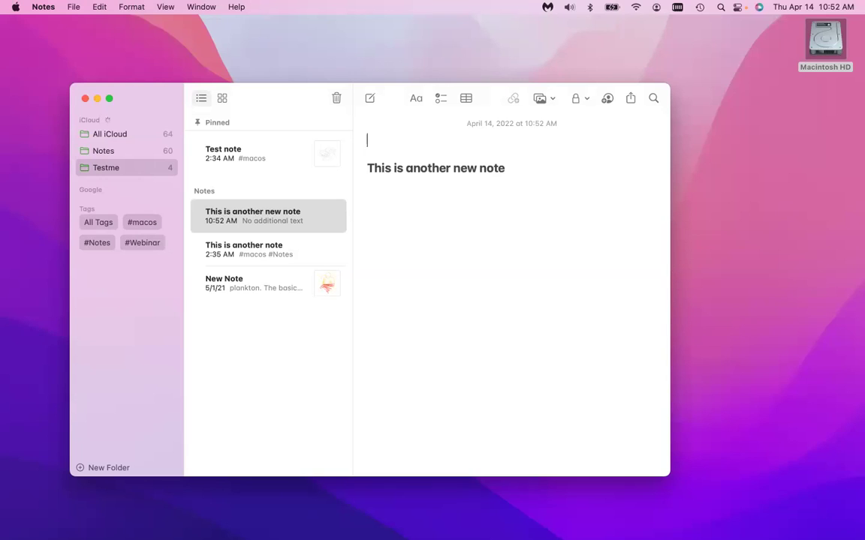
text(#)
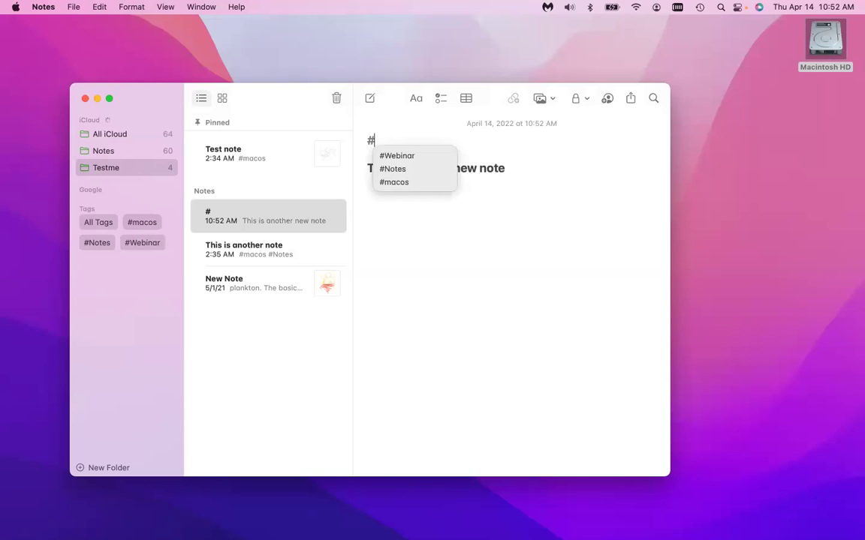
Tag the note's first line with #Webinar, #macos and #Trivia.
click(401, 156)
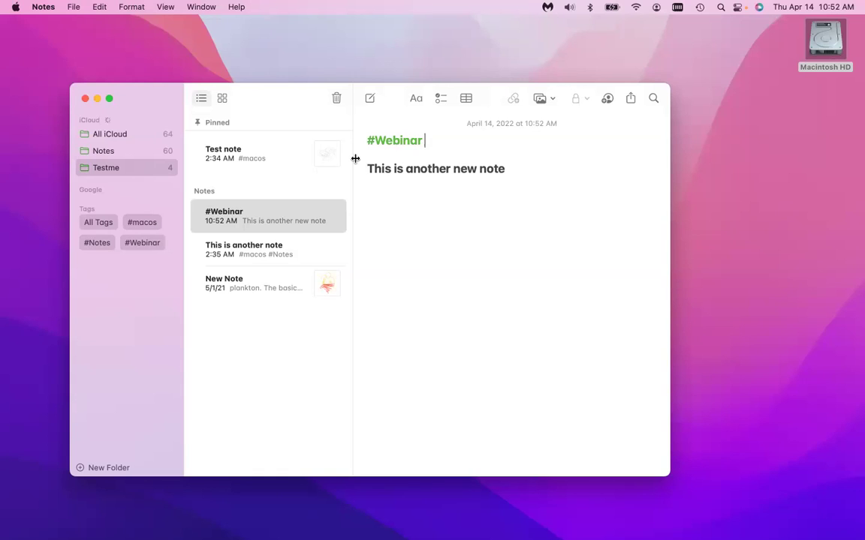
text(#mac)
key(Return)
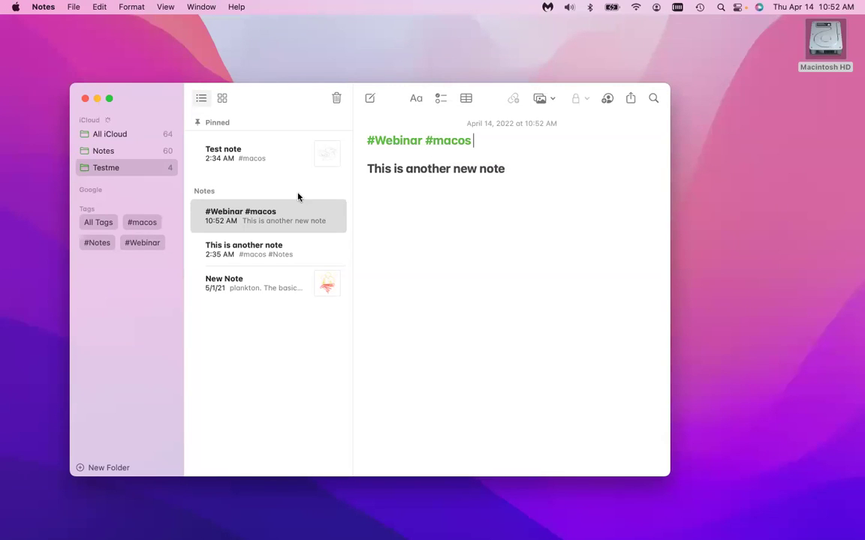
text(#)
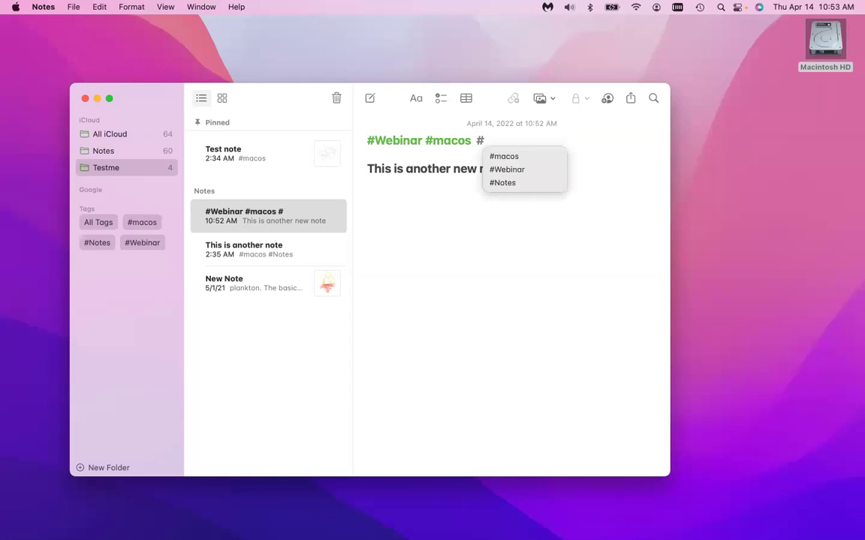
text(Trivia)
key(Return)
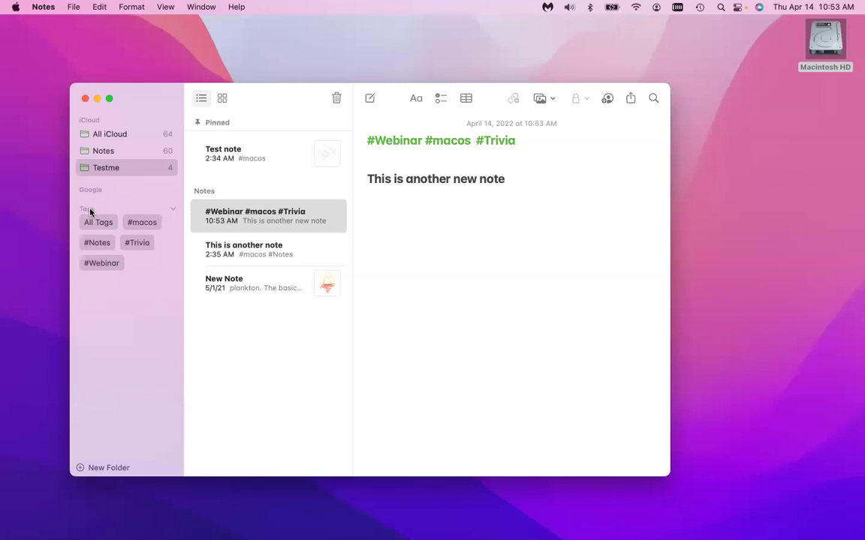
Try the #macos and #Trivia tag filters, then combine #Webinar with #macos.
click(143, 225)
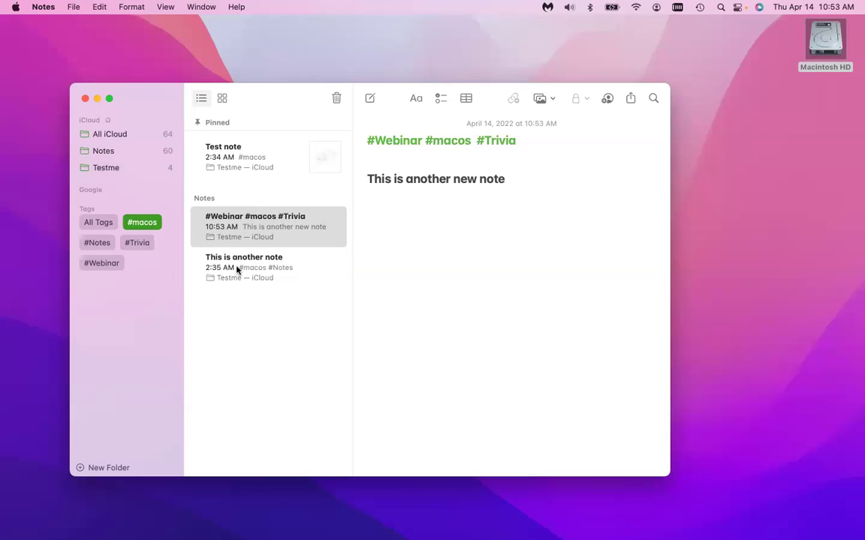
click(138, 243)
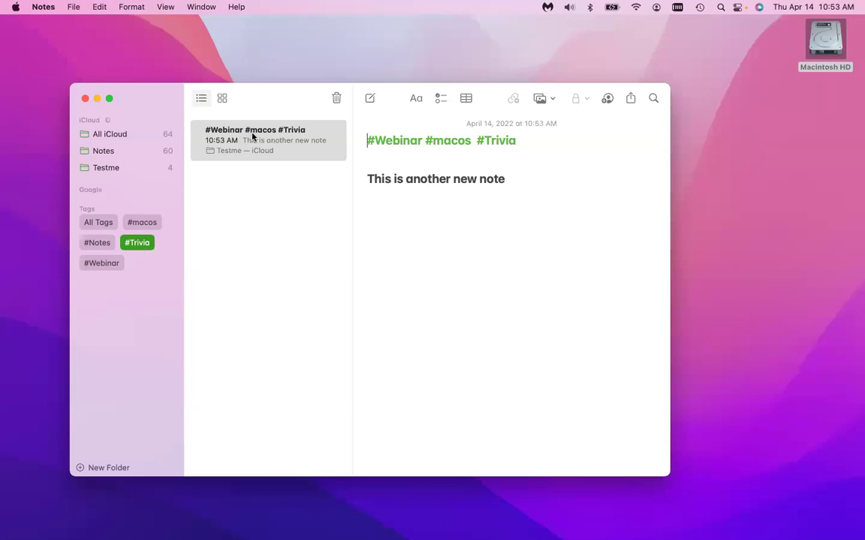
click(135, 243)
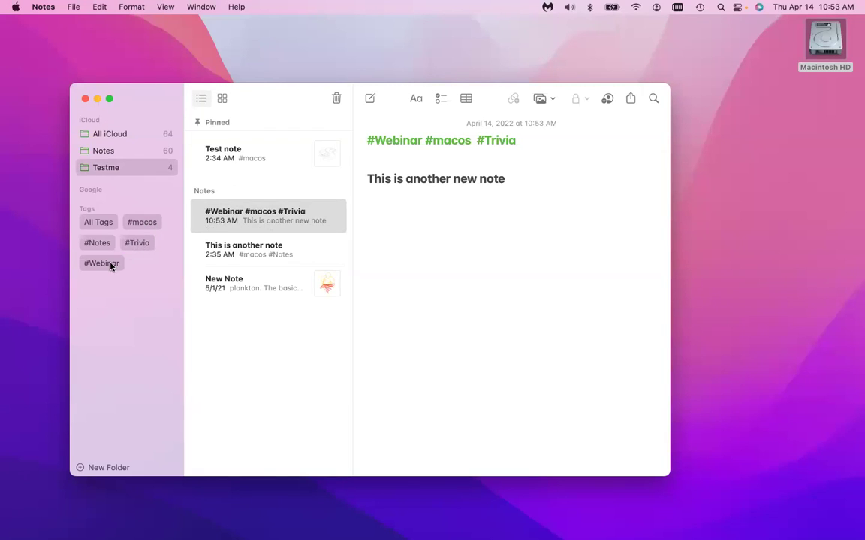
click(113, 263)
click(142, 224)
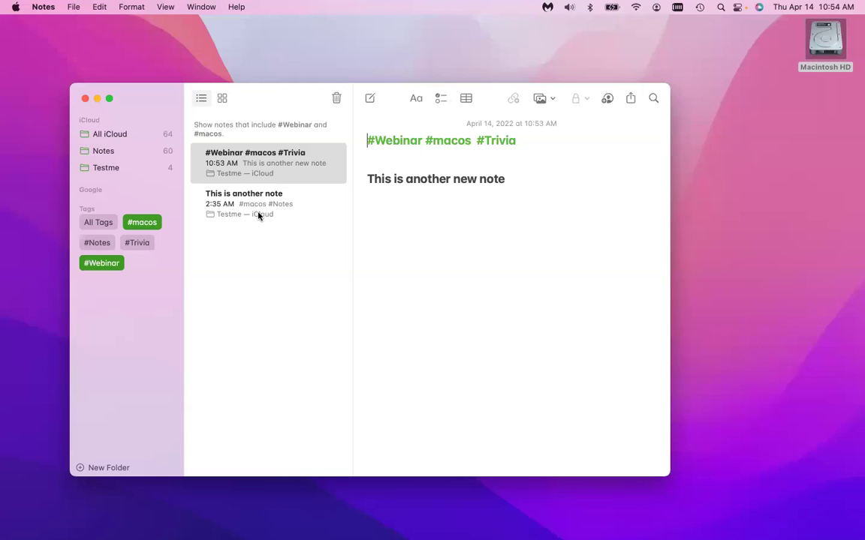
scroll(370, 285, right, 3)
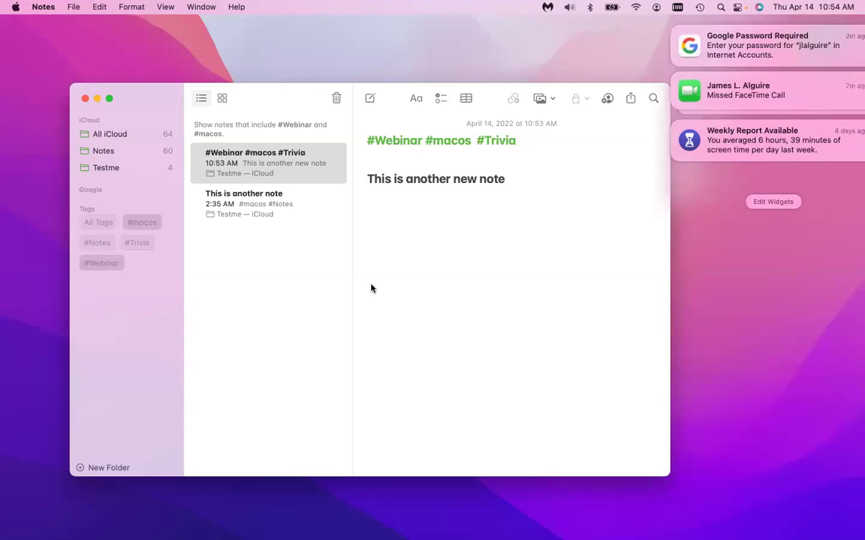
scroll(371, 285, left, 3)
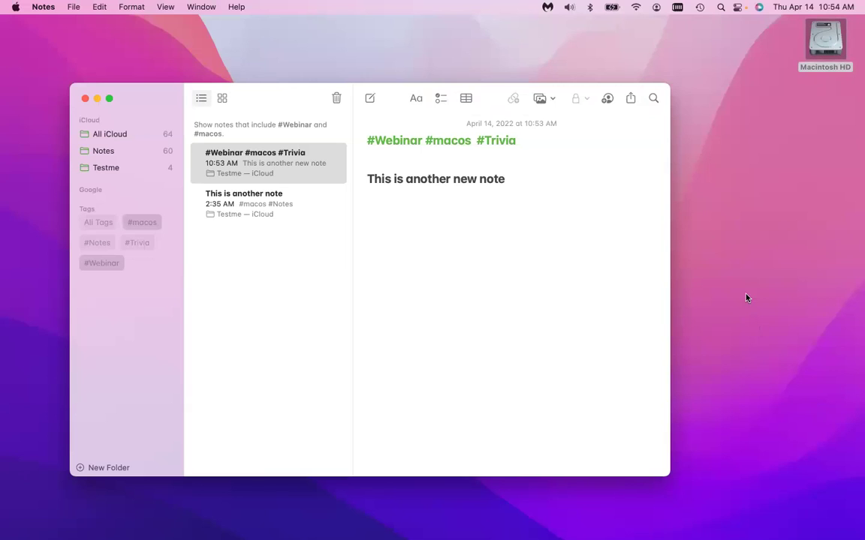
Switch to the Keynote presentation 'What's New in macOS 12 Monterey' with Cmd+Tab.
key(super+Tab)
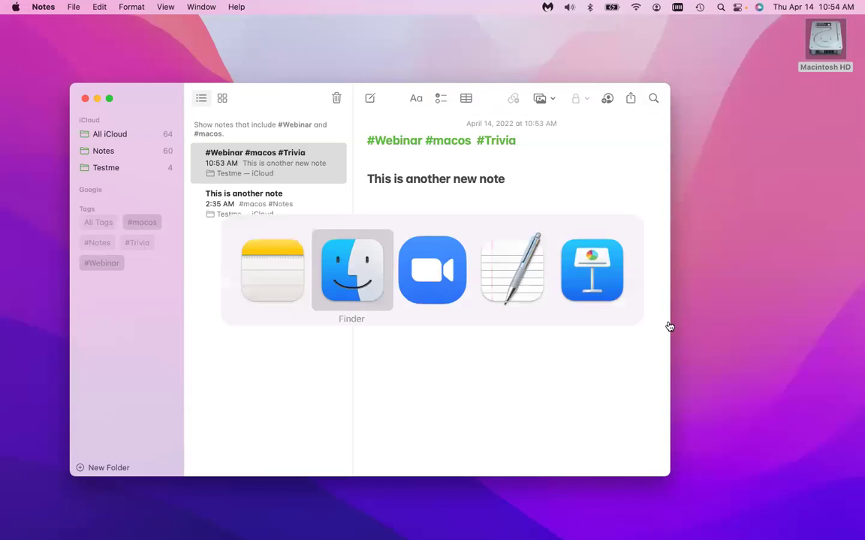
key(super+Tab)
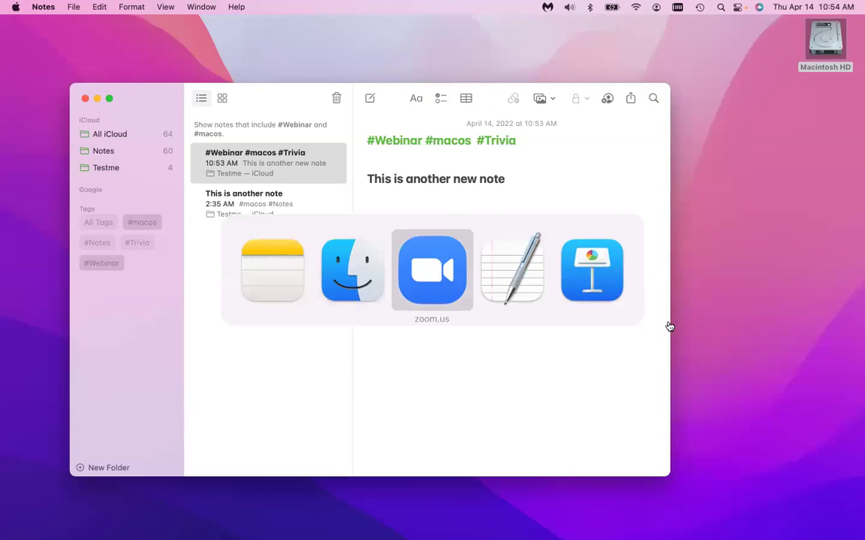
key(super+shift+Tab)
key(super+shift+Tab)
key(super+shift+Tab)
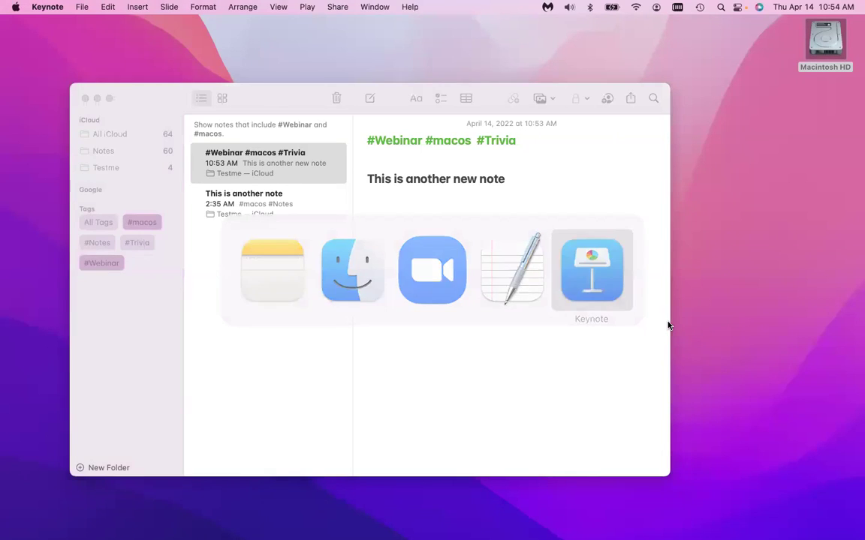
Launch Safari from Spotlight by searching 'sa'.
key(super+space)
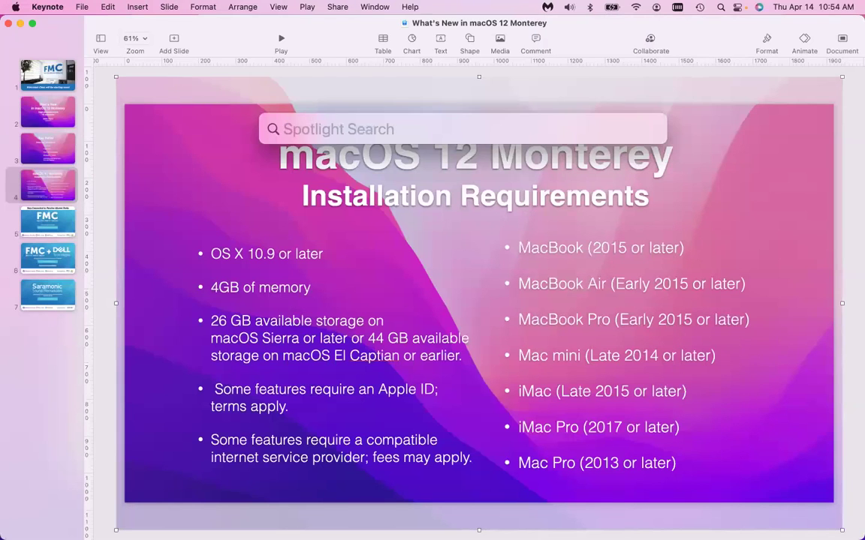
text(sa)
key(Return)
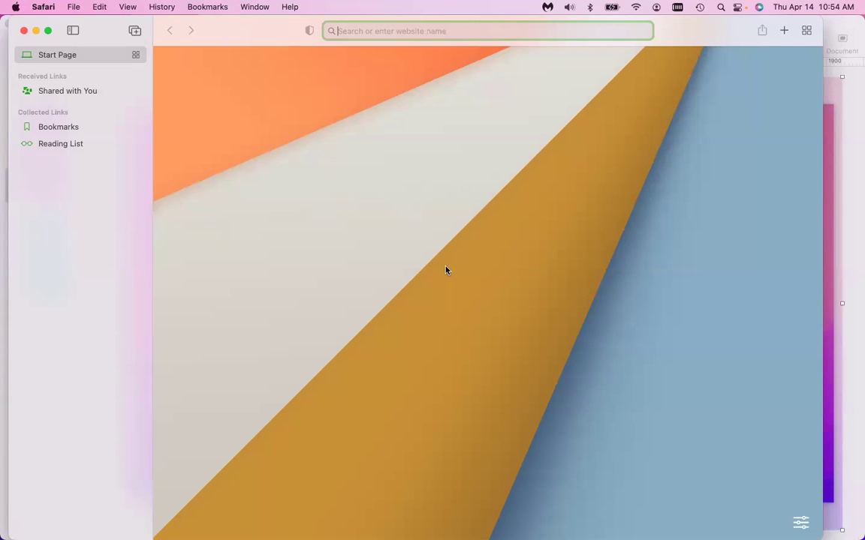
Google 'access quicknotes in macos' from Safari's address bar, fixing the typos first.
text(access)
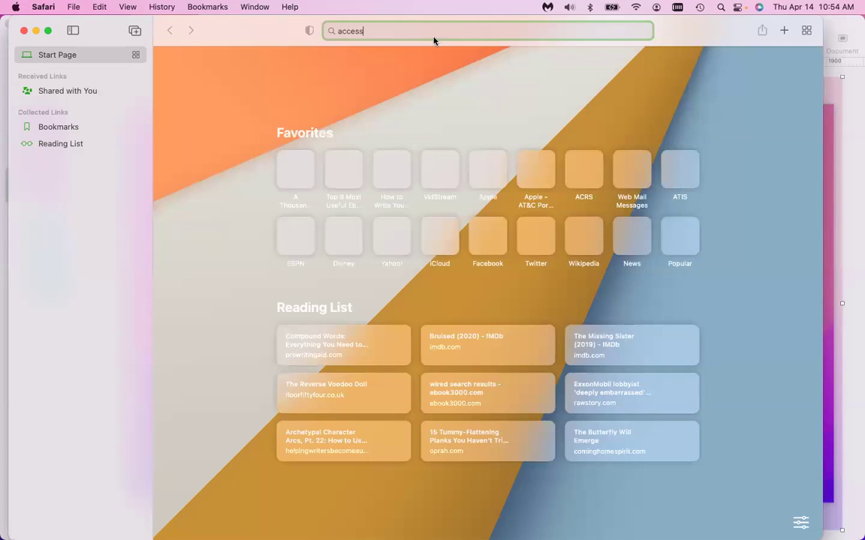
text( quick not)
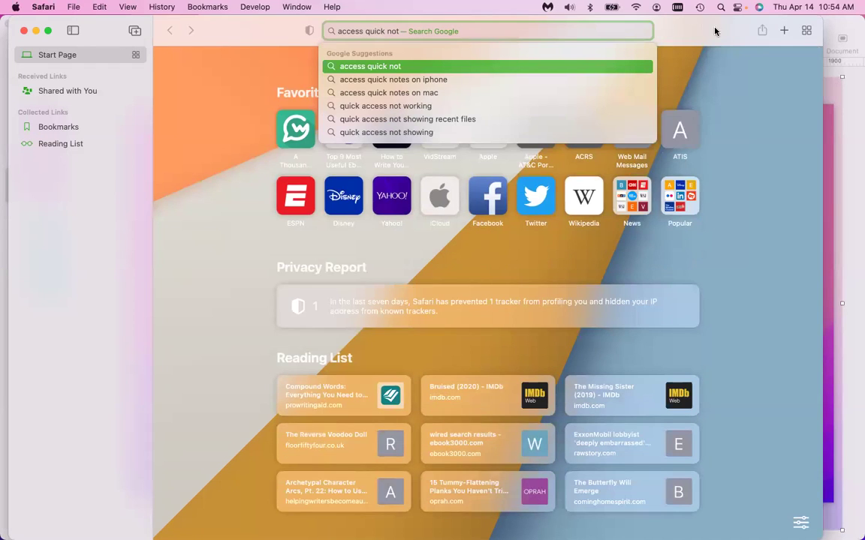
key(Escape)
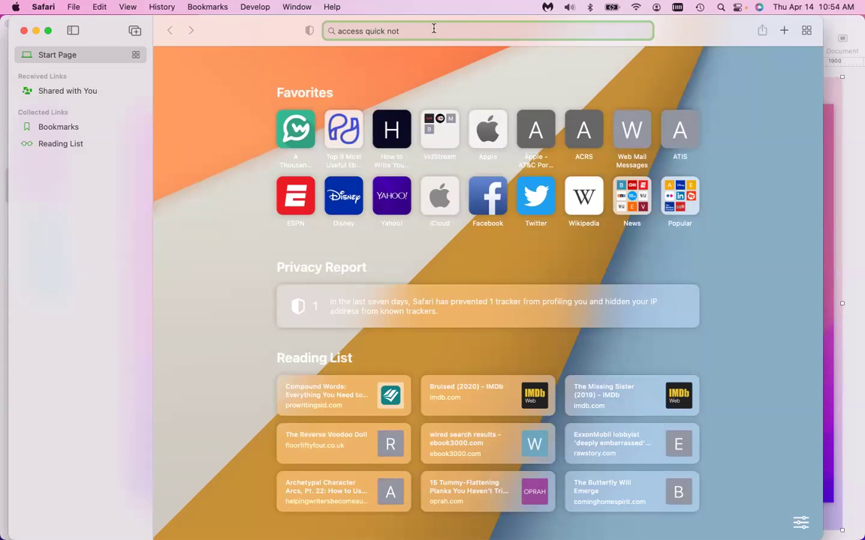
key(Left)
key(Left)
key(Left)
key(BackSpace)
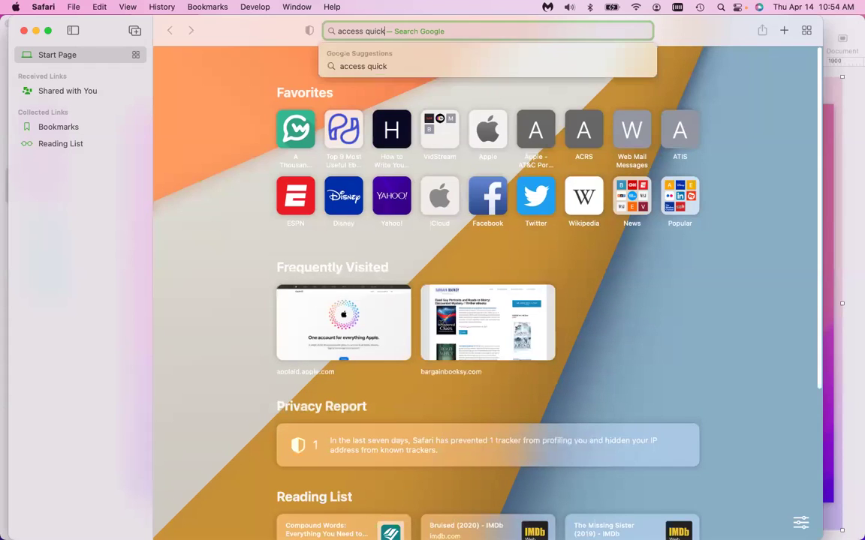
text(es in maco)
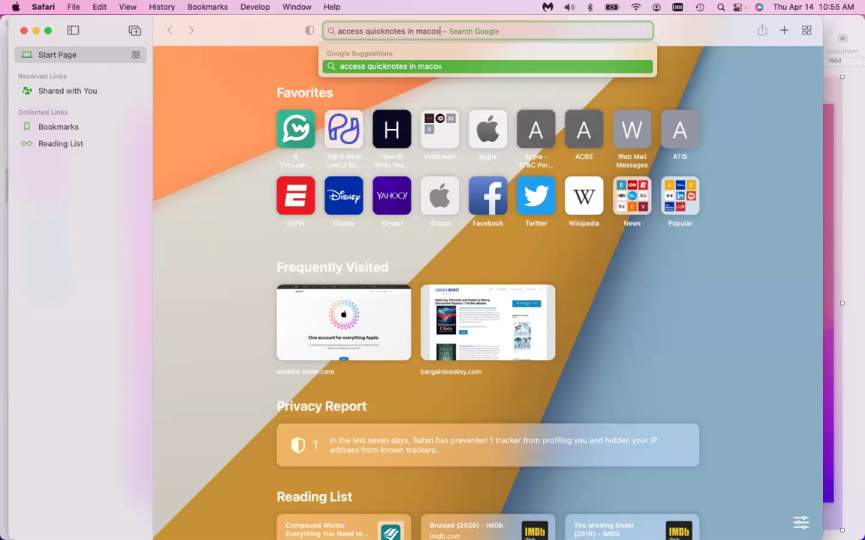
text(s)
key(Return)
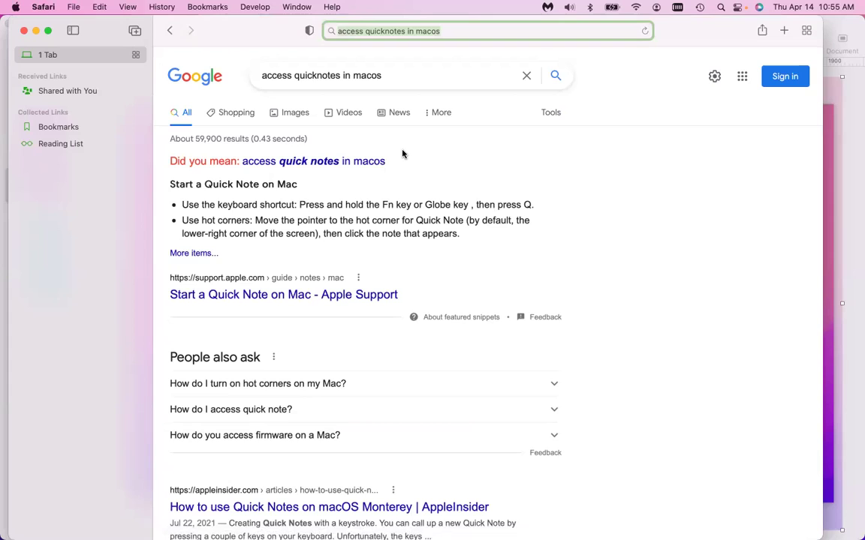
key(super+Tab)
Create a Quick Note reading 'This is a new quick note', then close it.
key(fn+q)
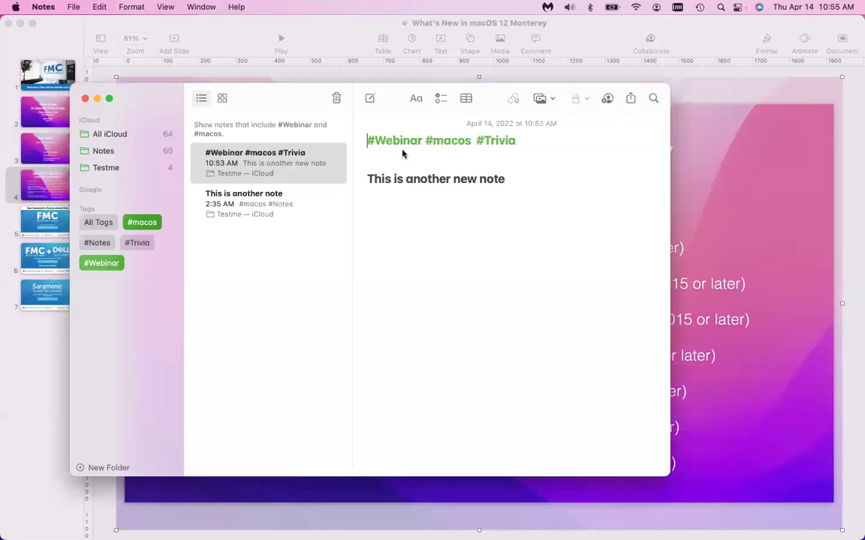
drag(435, 157, 609, 238)
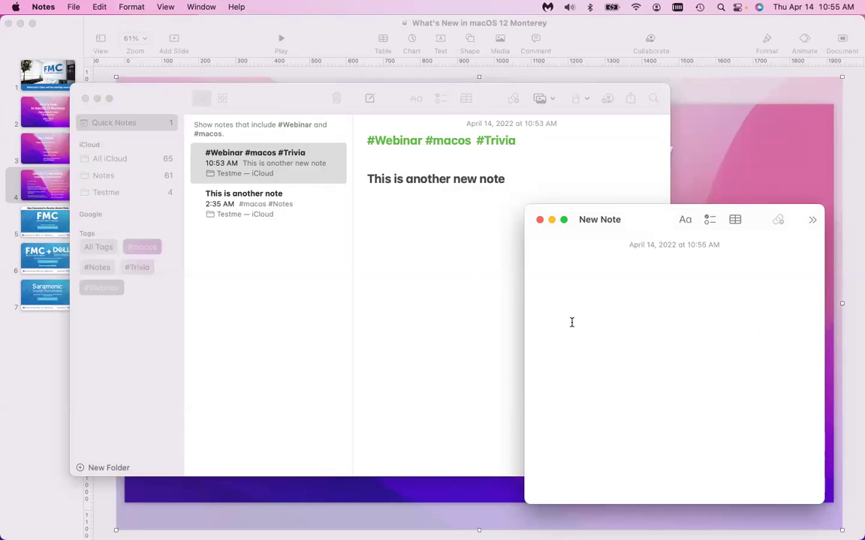
text(Tnhi)
key(BackSpace)
key(BackSpace)
key(BackSpace)
text(ih)
key(BackSpace)
text(hi)
key(BackSpace)
key(BackSpace)
key(BackSpace)
text(his is a new)
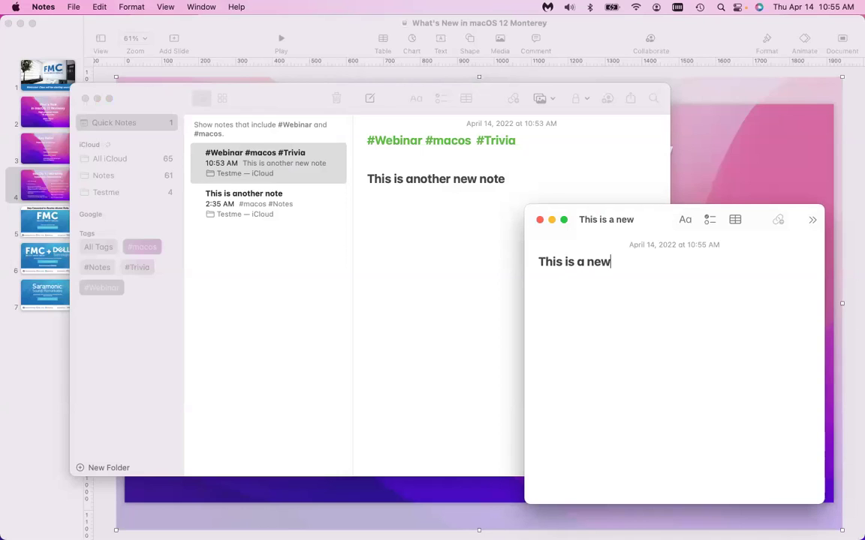
text( quicknote)
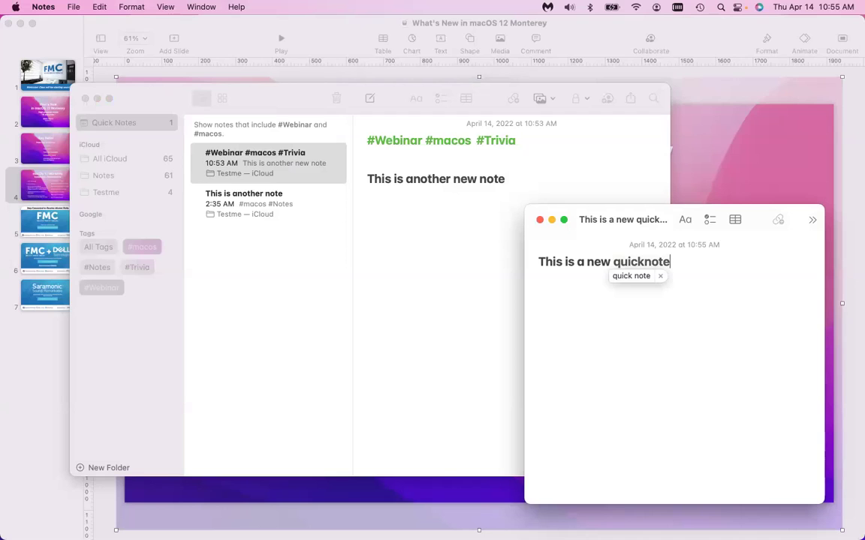
key(Return)
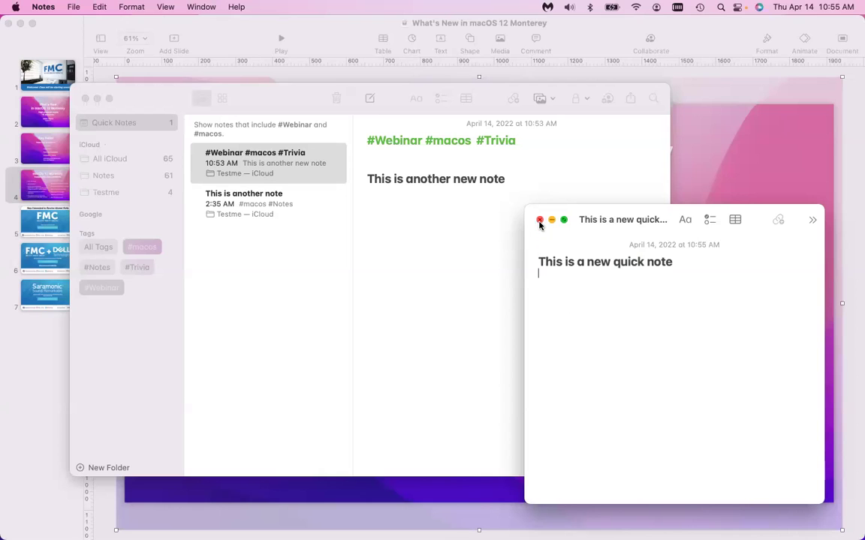
click(539, 221)
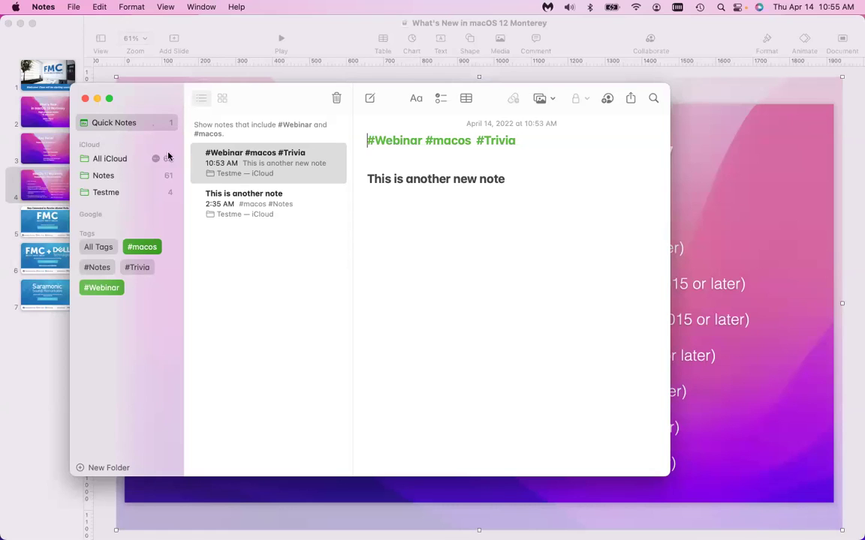
Clear the #macos filter, show the Quick Notes folder, then hide Notes and Keynote.
click(103, 286)
click(160, 124)
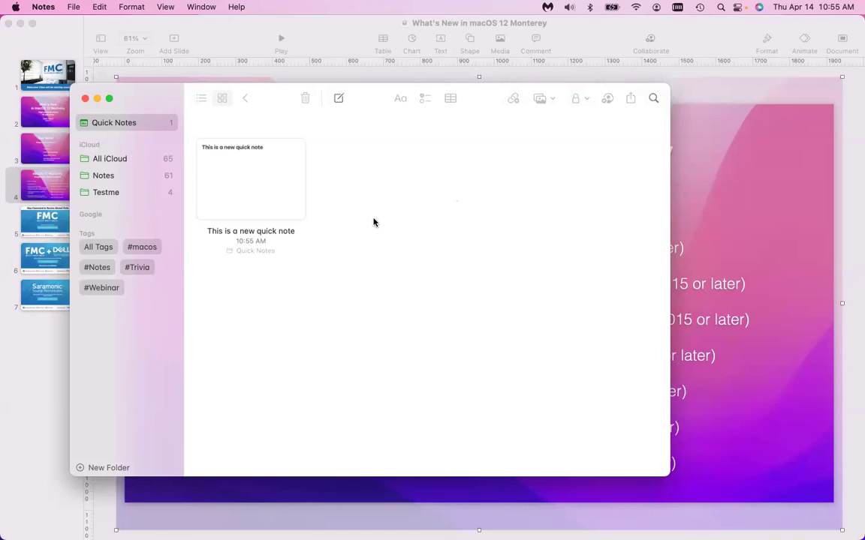
key(super+q)
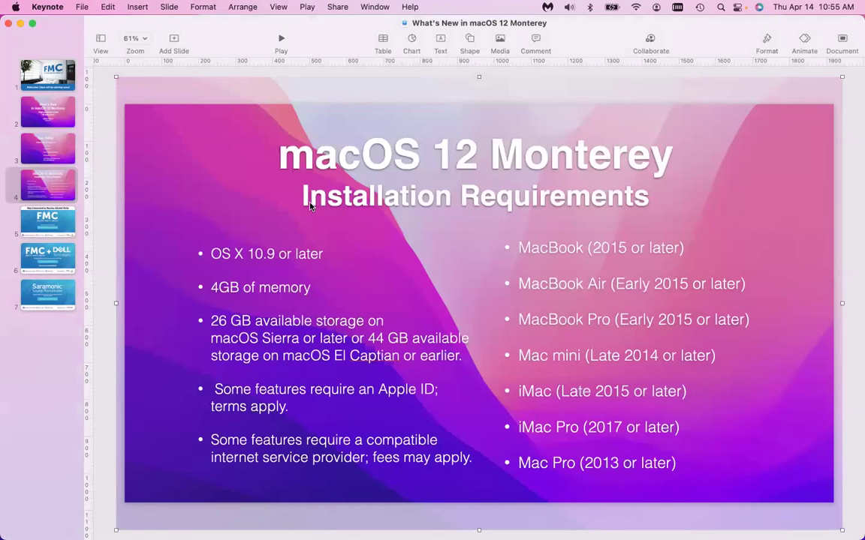
key(super+h)
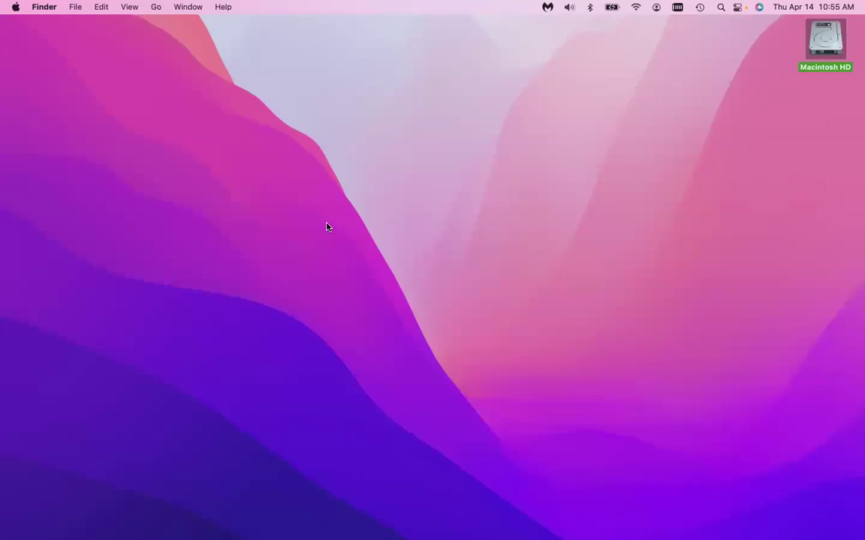
Reopen the Quick Note, add the line 'More stuff', and return to Safari.
key(fn+q)
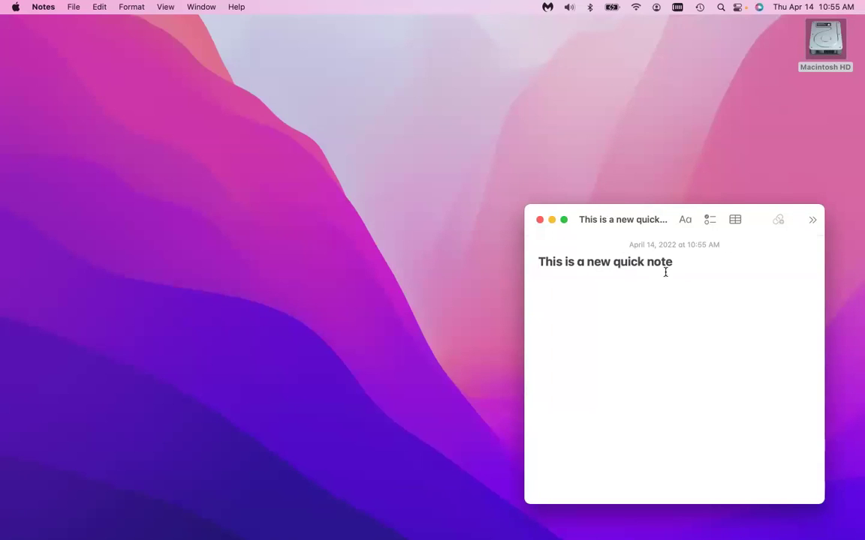
text(More stuff)
key(Return)
key(super+Tab)
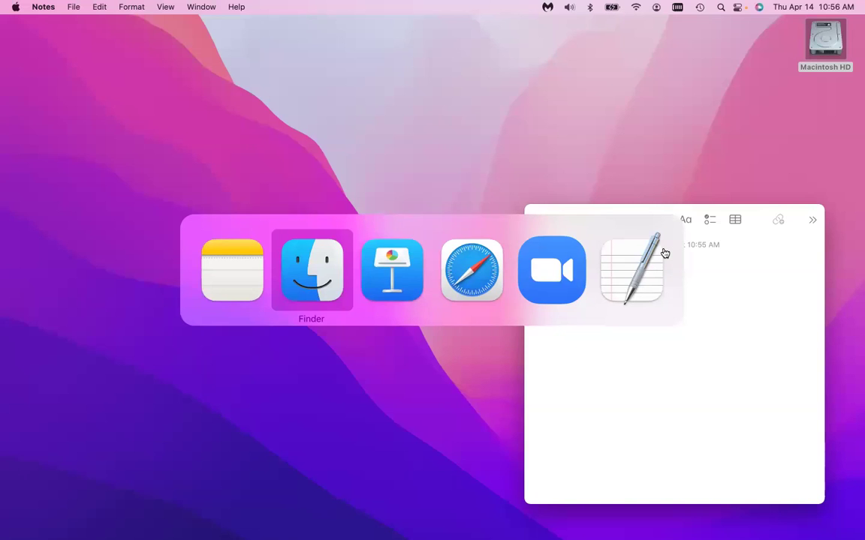
key(super+Tab)
key(super+Tab)
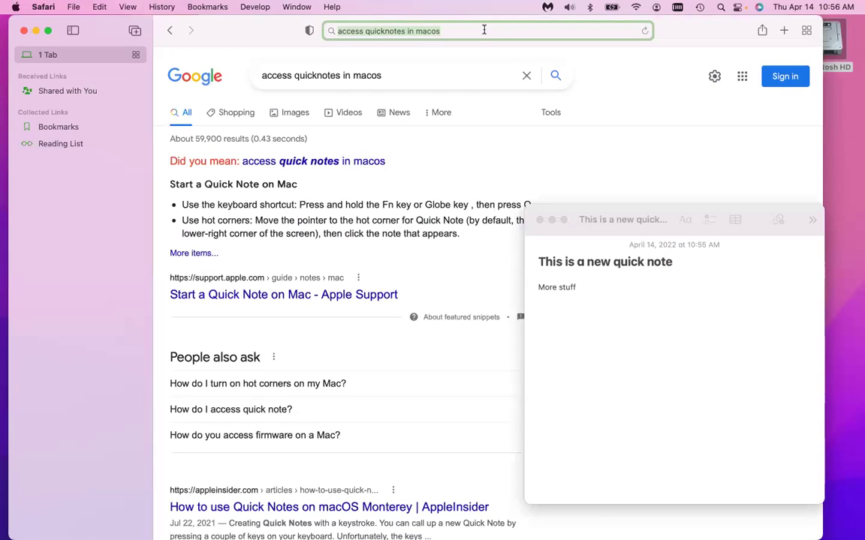
Open Wikipedia's Sea anemone article and highlight its first paragraph.
text(Sea)
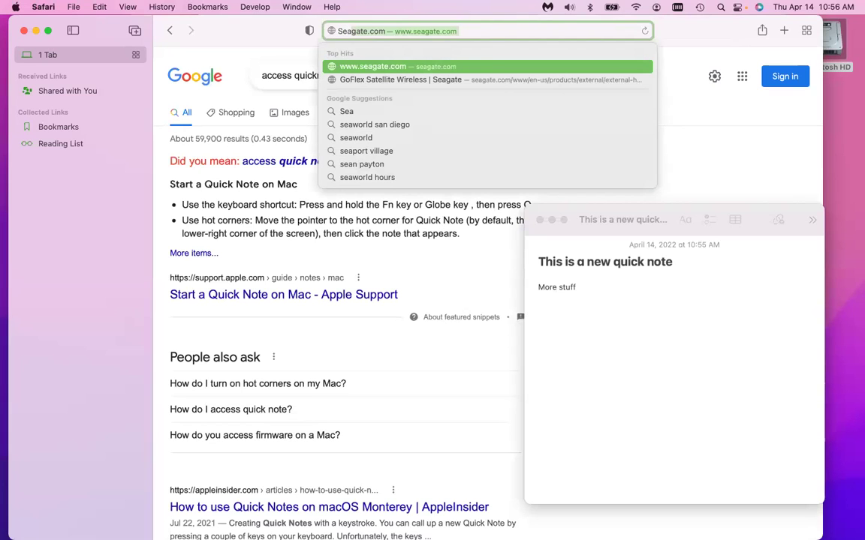
text( ane)
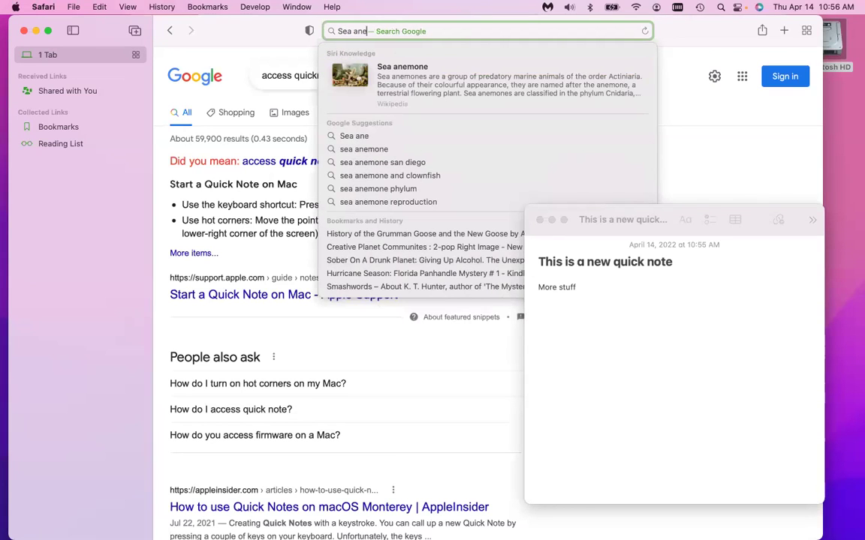
click(397, 71)
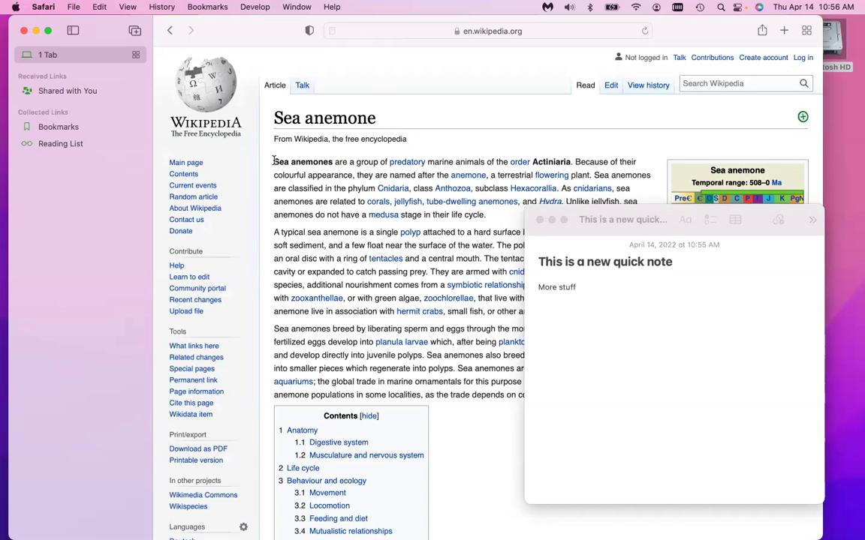
click(444, 200)
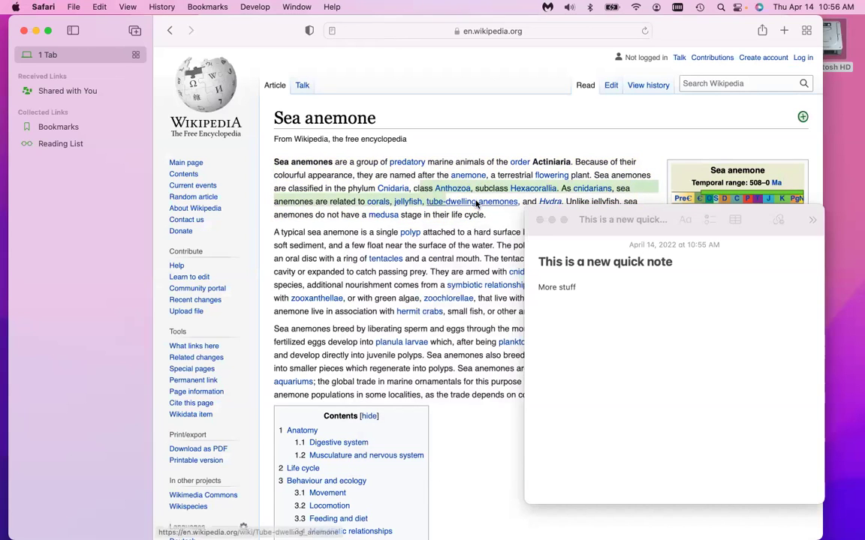
Add the highlighted paragraph to the Quick Note, then close Look Up and the Quick Note.
click(264, 160)
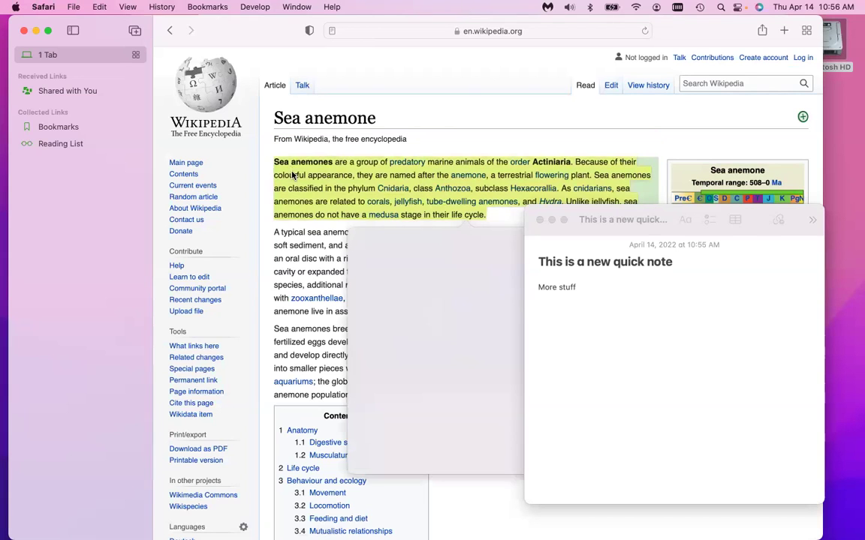
drag(502, 275, 585, 342)
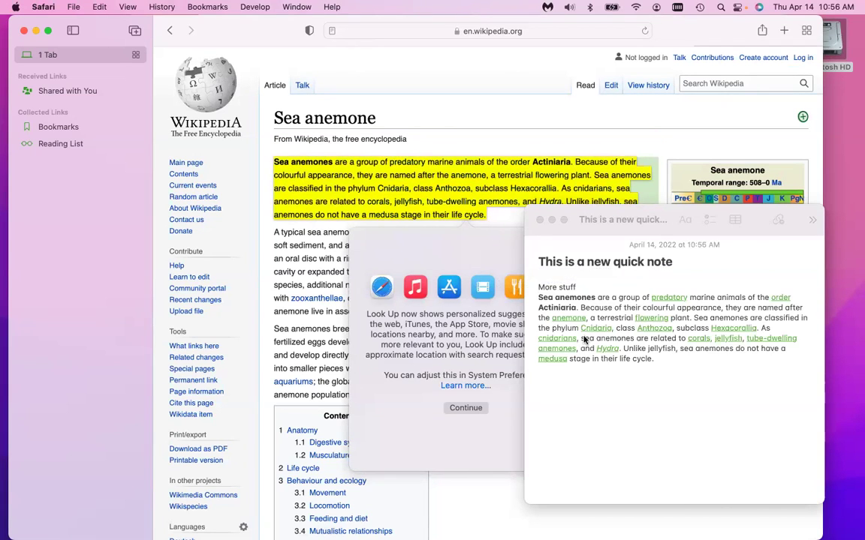
click(542, 221)
click(539, 220)
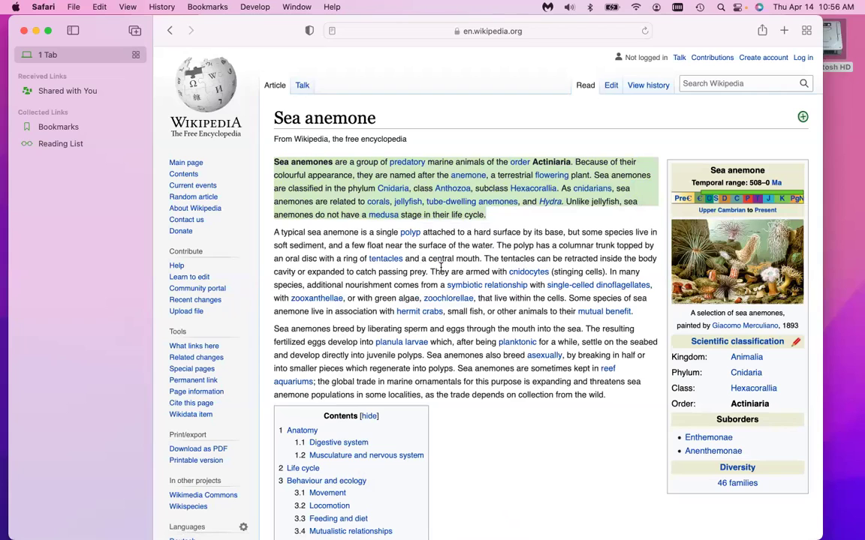
Hide Safari to reveal the empty desktop.
key(super+q)
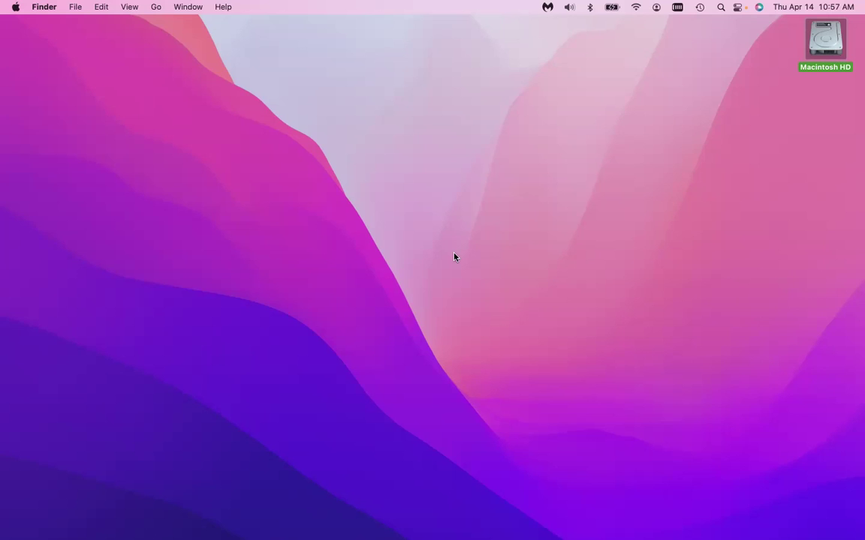
Launch Photos from Spotlight by searching 'phot'.
key(super+space)
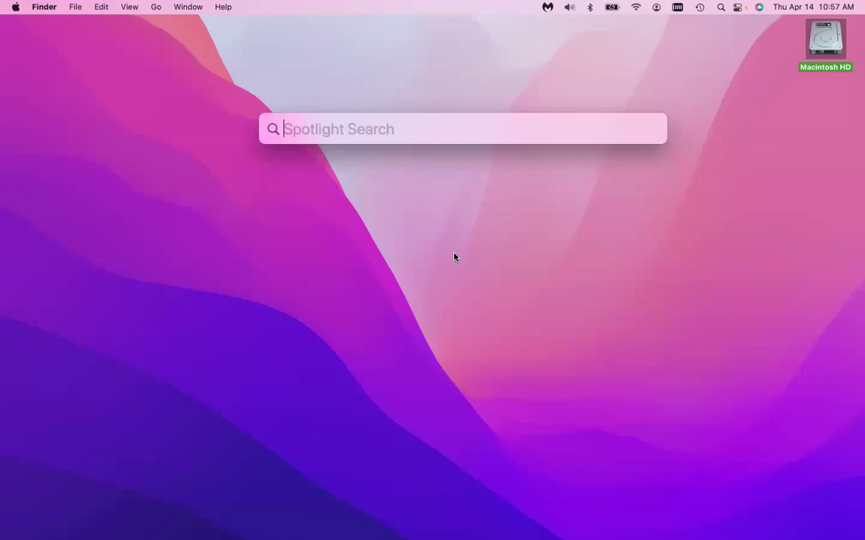
text(phot)
key(Return)
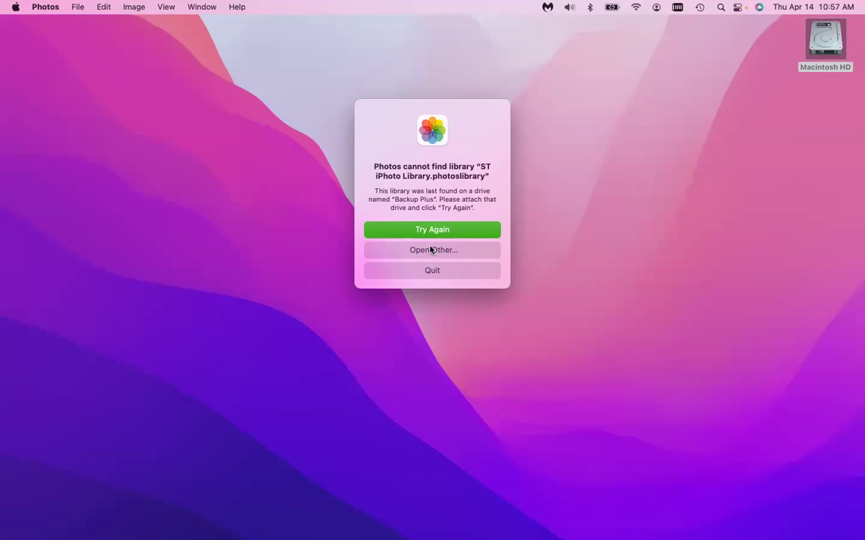
Open the Photos Library as the library and make the window slightly taller.
click(432, 255)
click(388, 197)
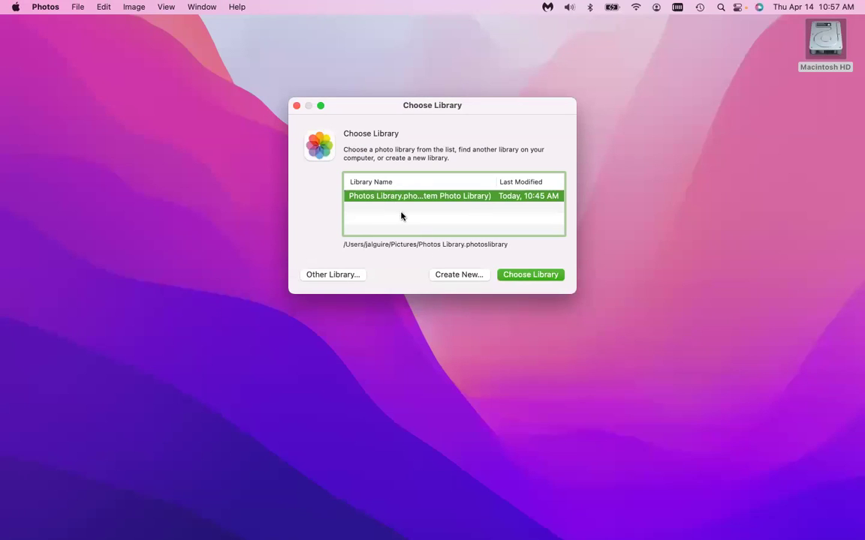
click(526, 274)
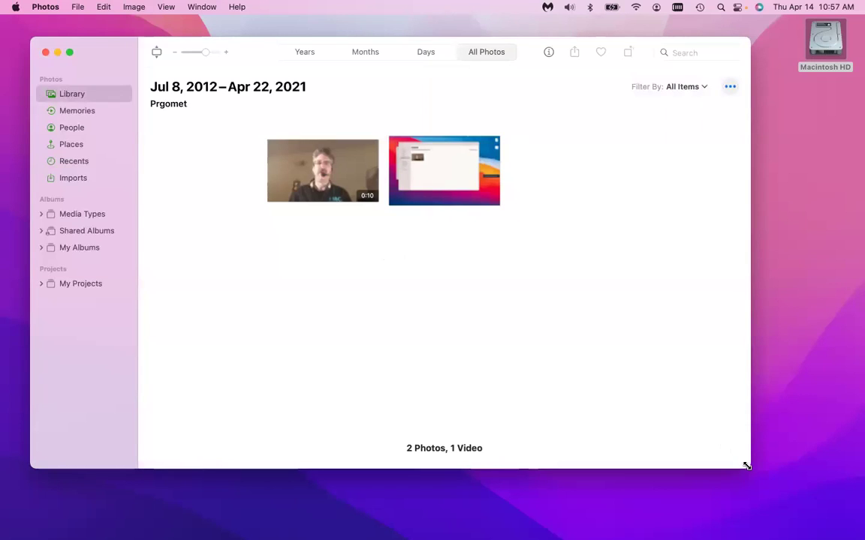
drag(745, 466, 755, 537)
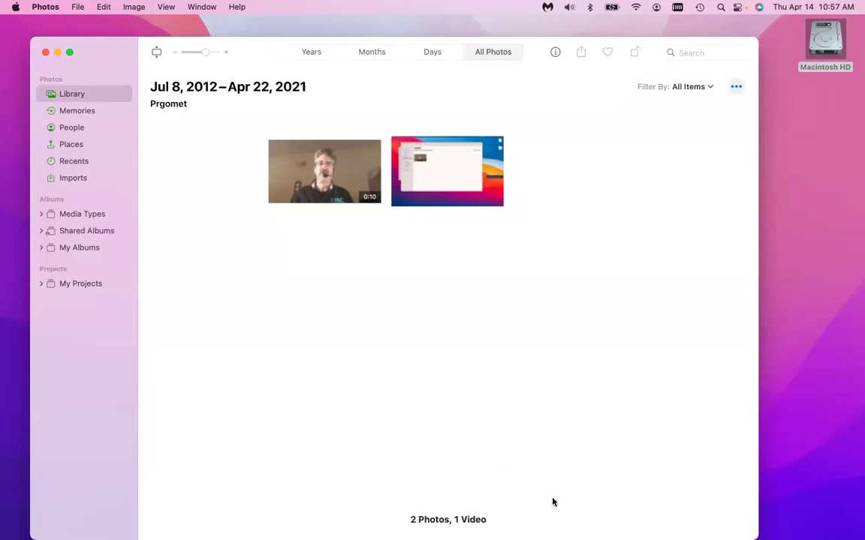
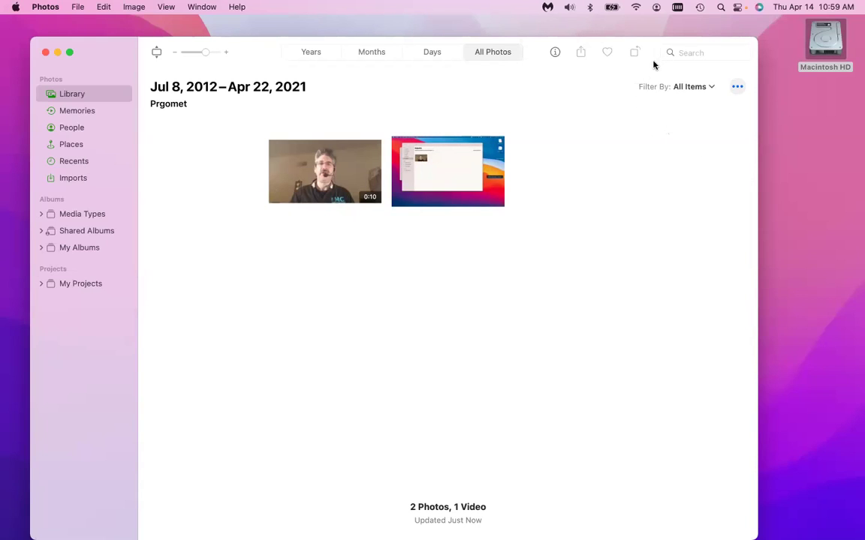
In Photos, show info for the Imports album: April 22, 2021, 1 Photo, 1 Video, 14.6 MB.
key(cmd+Tab)
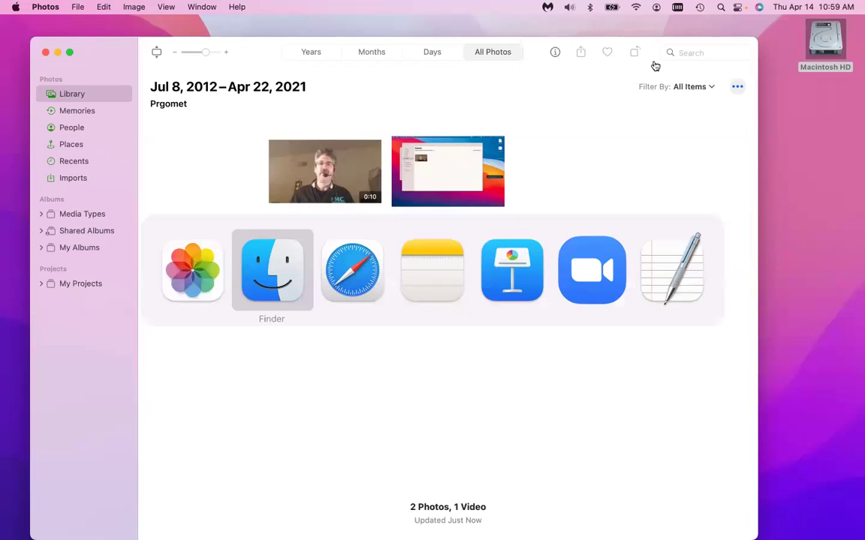
key(super+shift+Tab)
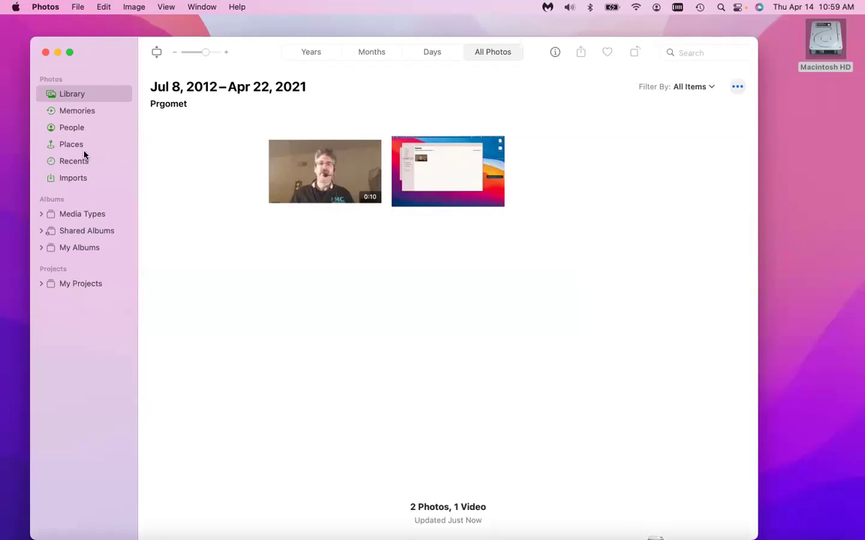
click(81, 178)
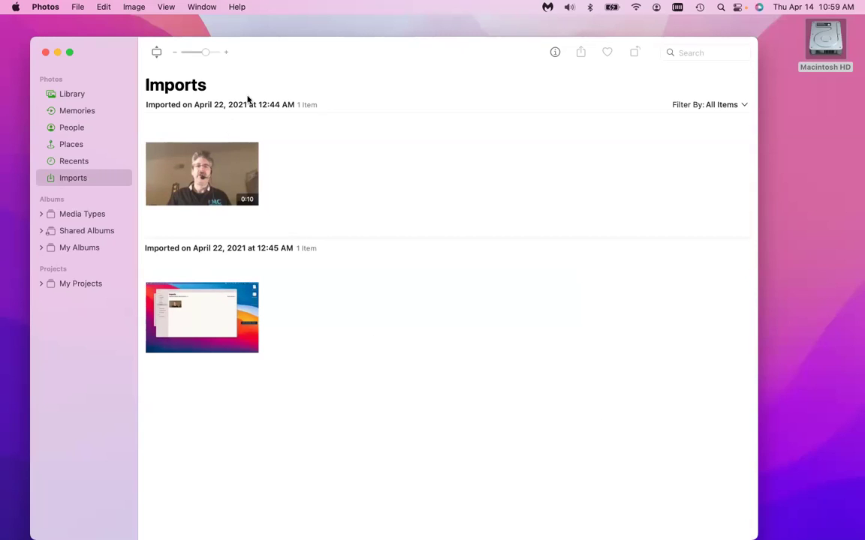
key(super+i)
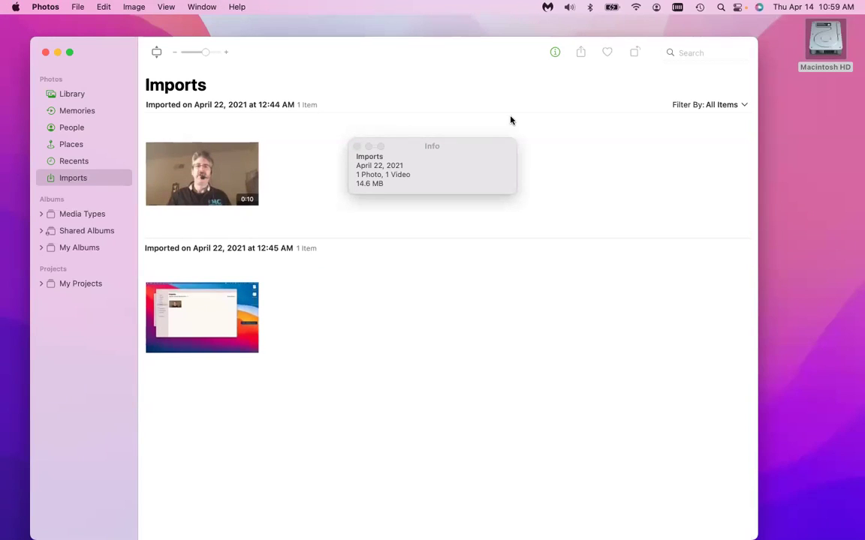
Open Downloads in a new Finder window and drag IMG_1664.heic into Photos' Imports.
click(814, 146)
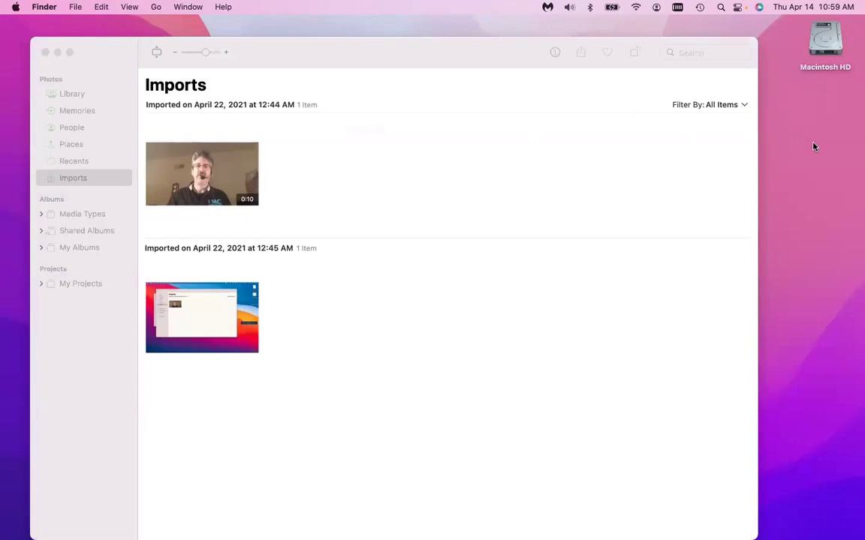
key(super+n)
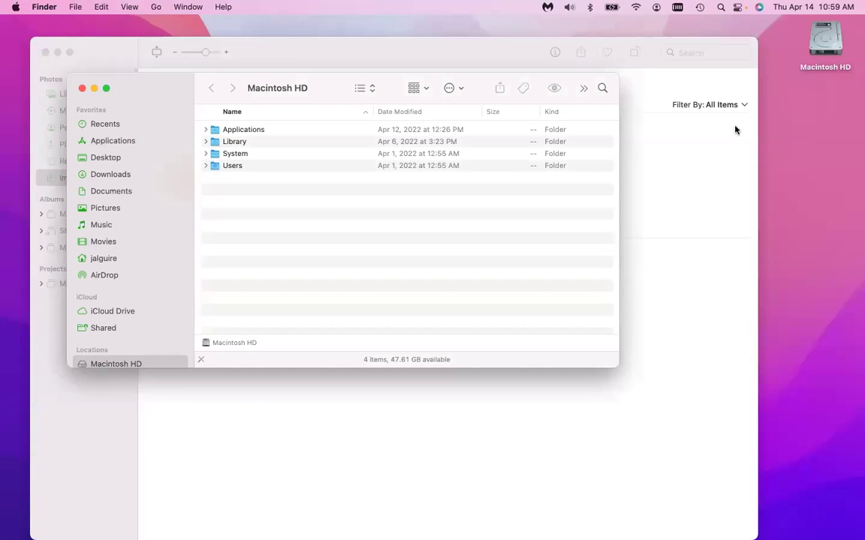
click(159, 174)
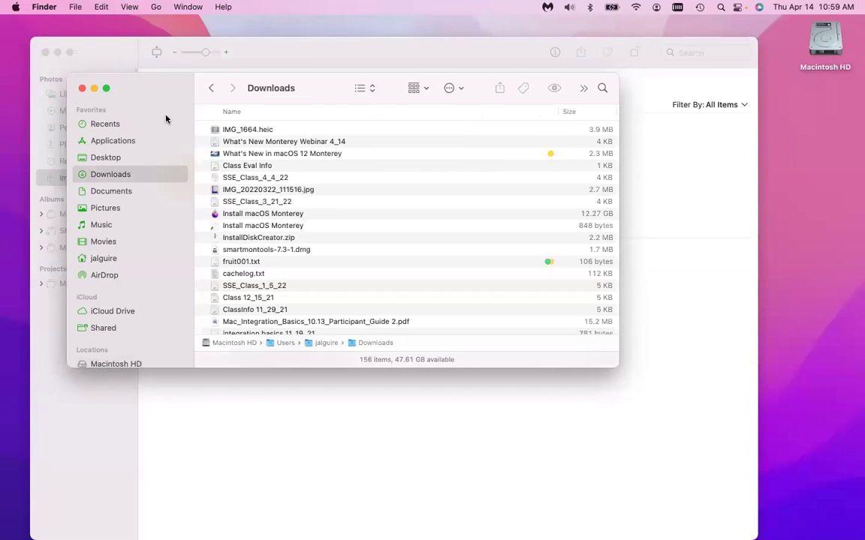
drag(156, 85, 437, 252)
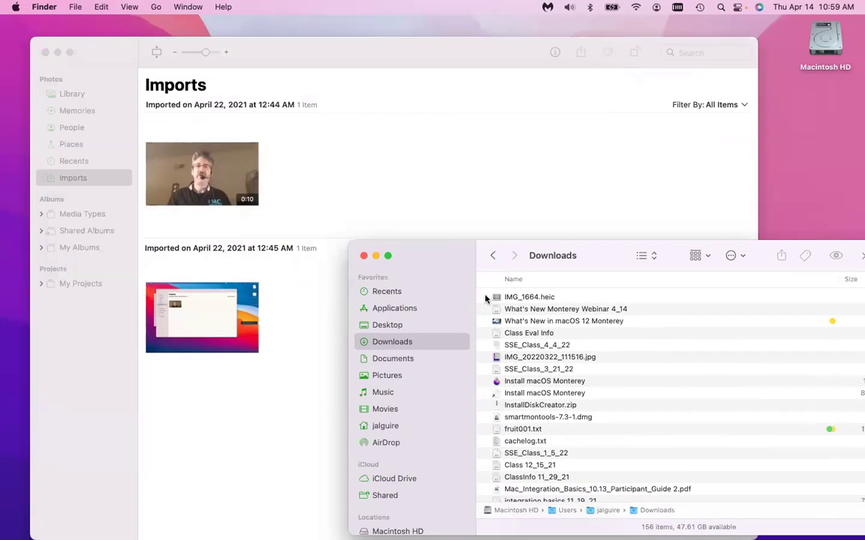
drag(497, 299, 274, 363)
click(202, 445)
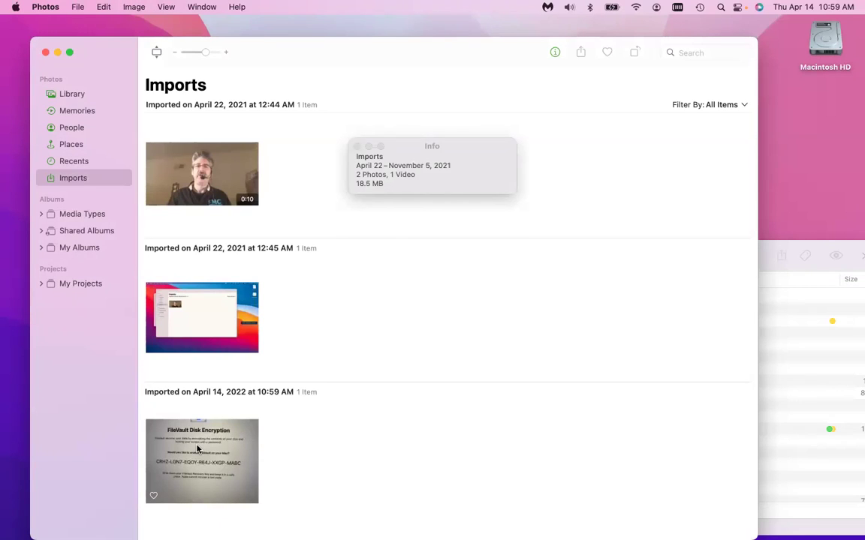
click(199, 449)
Open the FileVault photo on its own, select its 'FileVault Disk Encryption' heading, and start a Quick Note.
key(space)
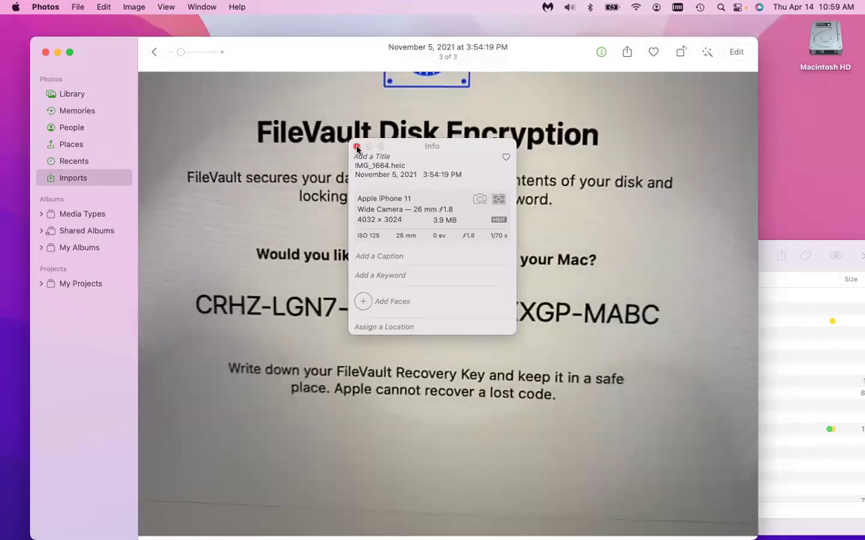
click(357, 145)
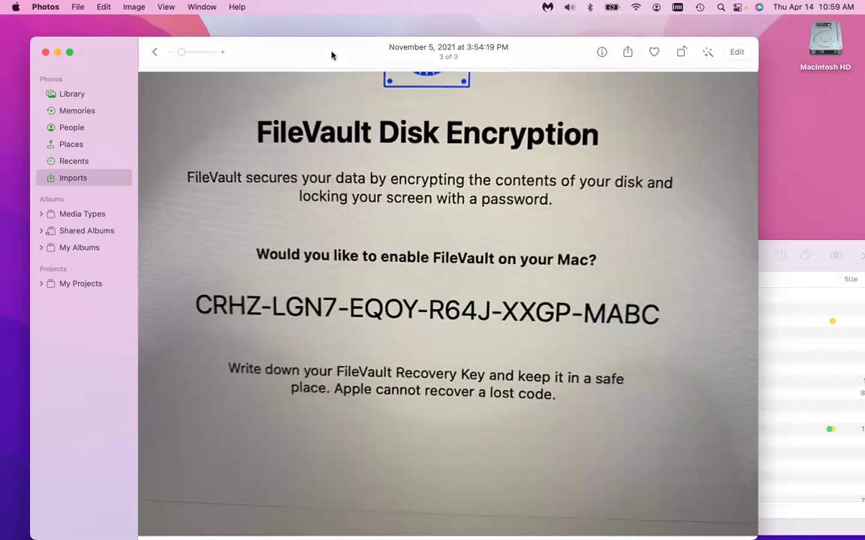
key(Escape)
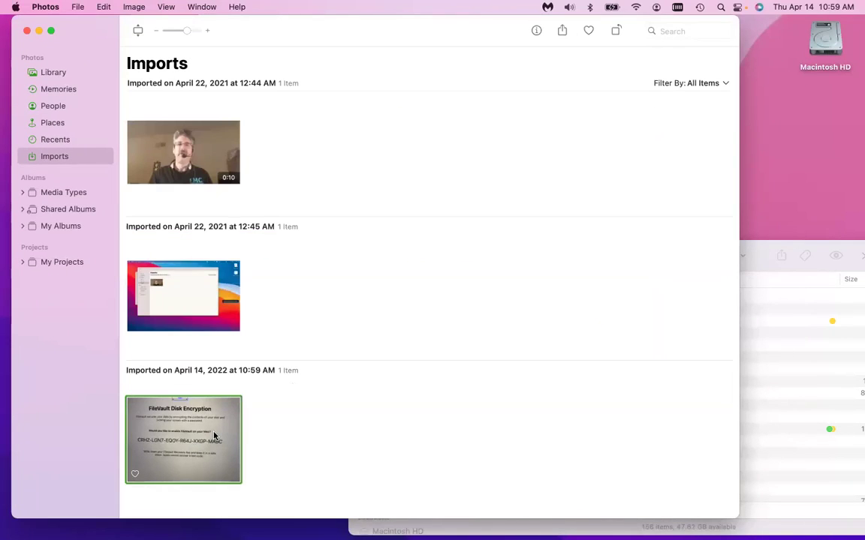
double_click(214, 435)
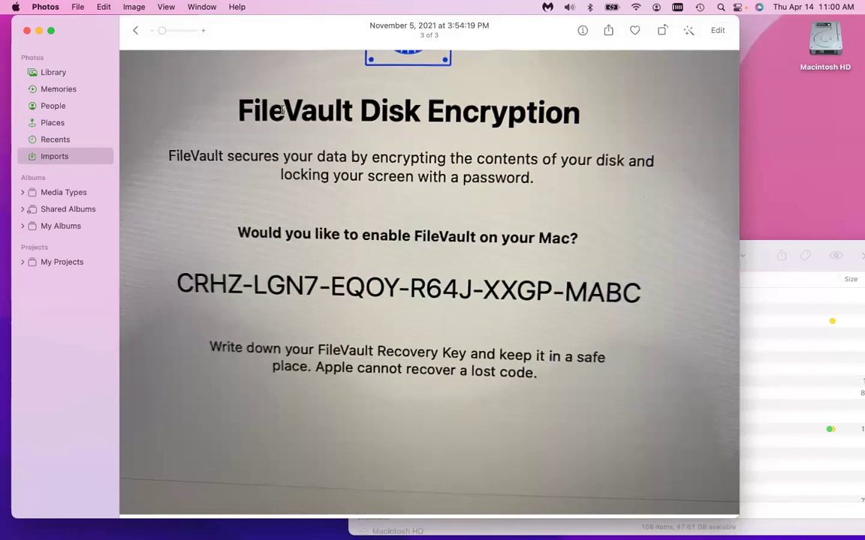
drag(225, 102, 576, 123)
key(super+c)
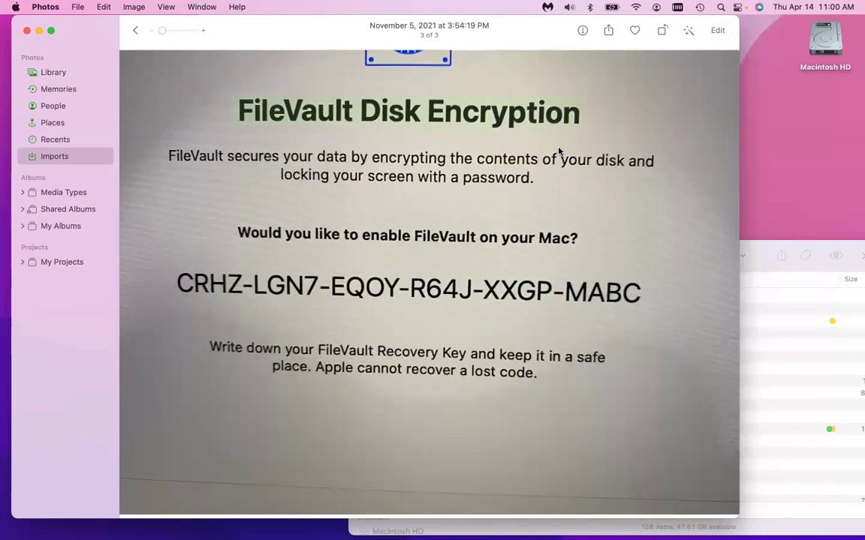
key(fn+q)
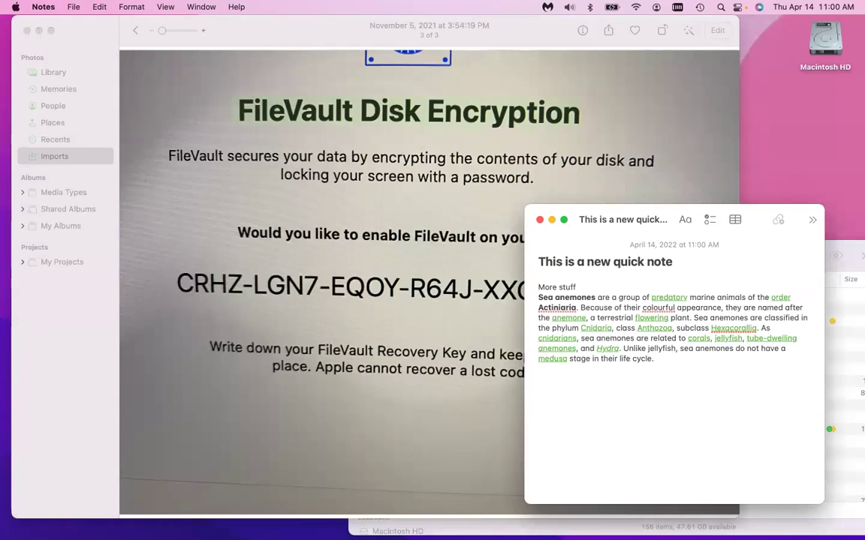
Paste the 'FileVault Disk Encryption' heading into the Quick Note.
key(super+v)
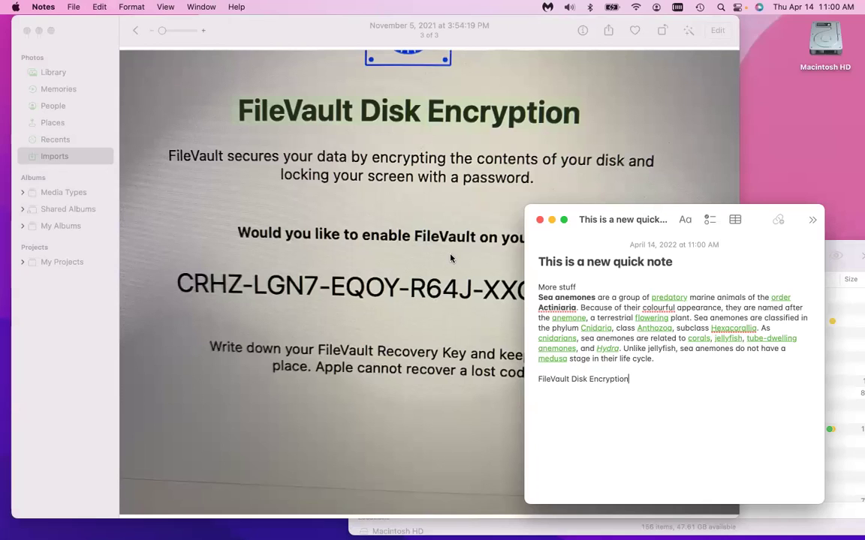
drag(188, 159, 405, 225)
click(525, 188)
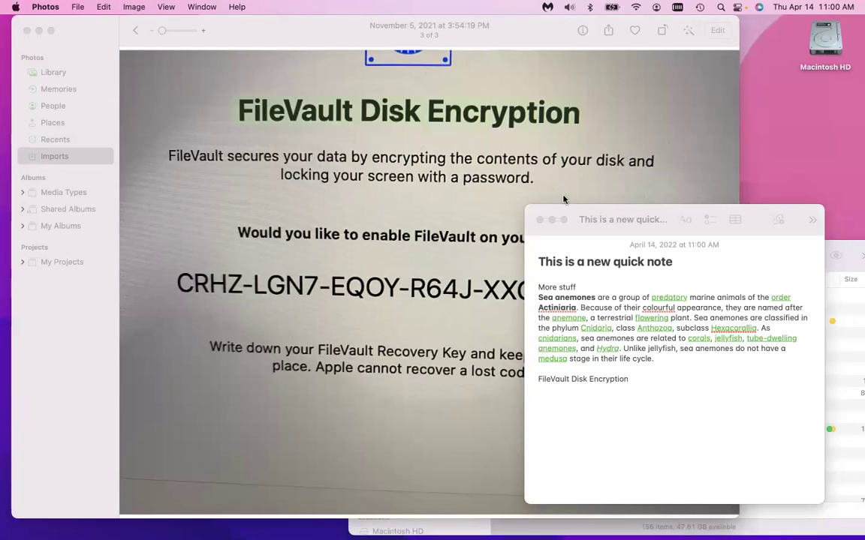
click(660, 221)
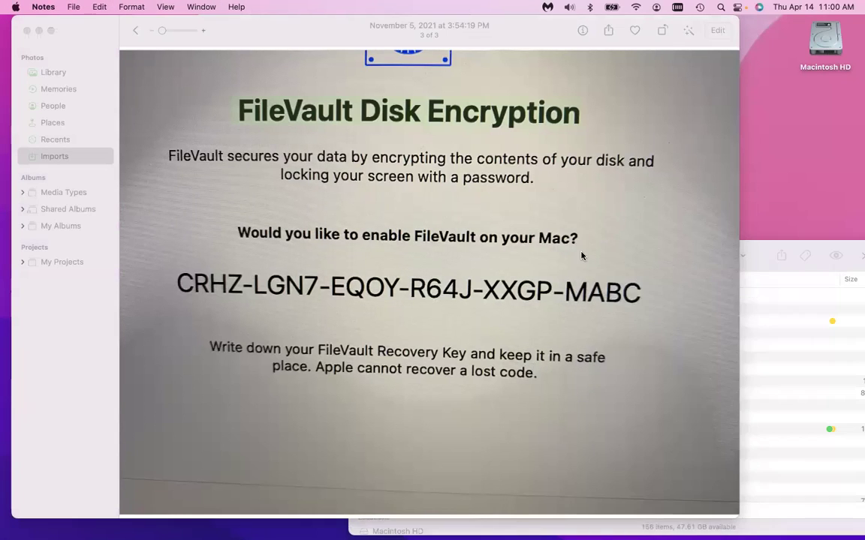
Add the photo's enable-FileVault question and recovery key to the note, then close it.
double_click(255, 234)
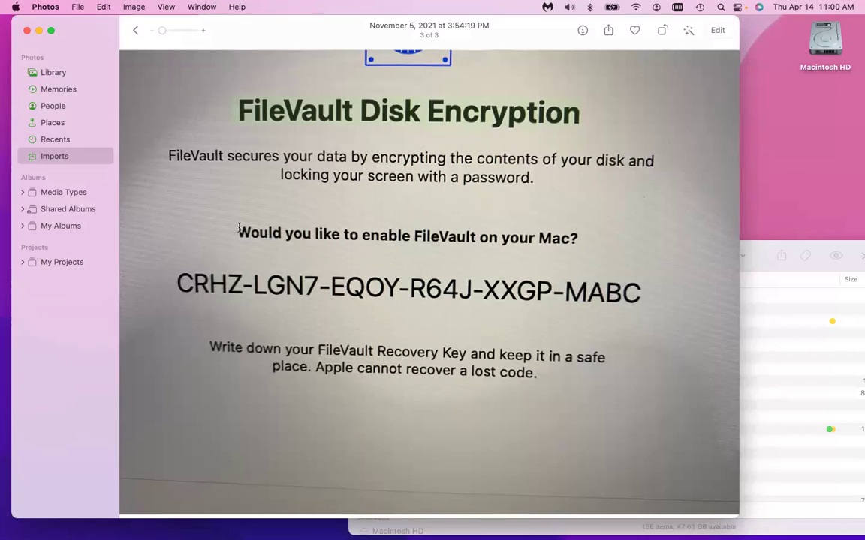
drag(321, 252, 637, 293)
key(super+c)
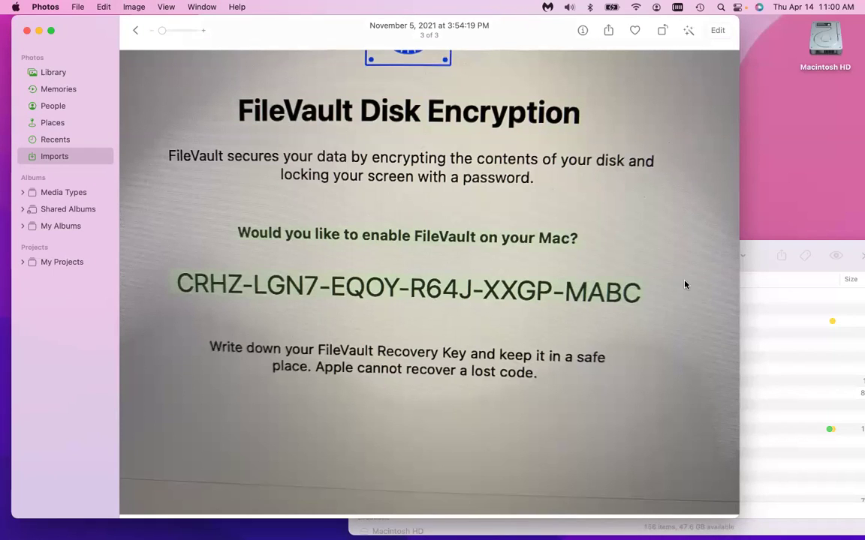
key(fn+q)
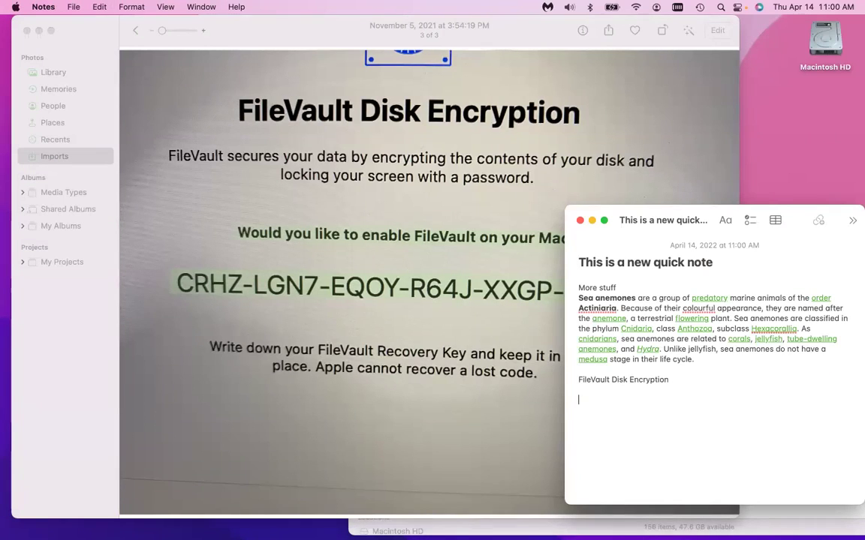
key(super+v)
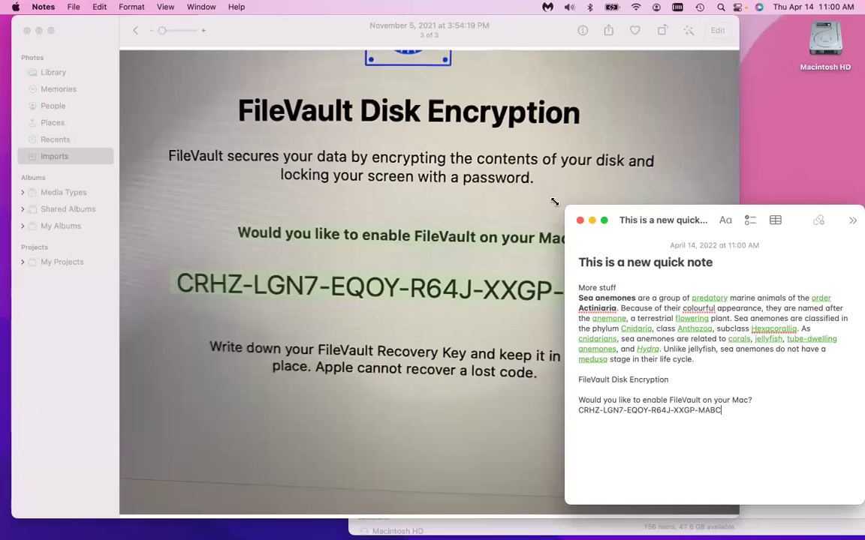
click(579, 219)
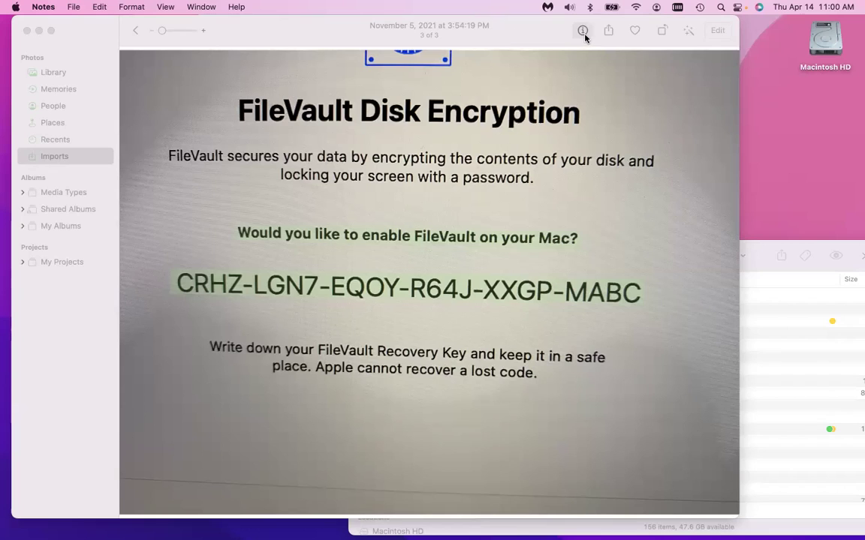
click(247, 36)
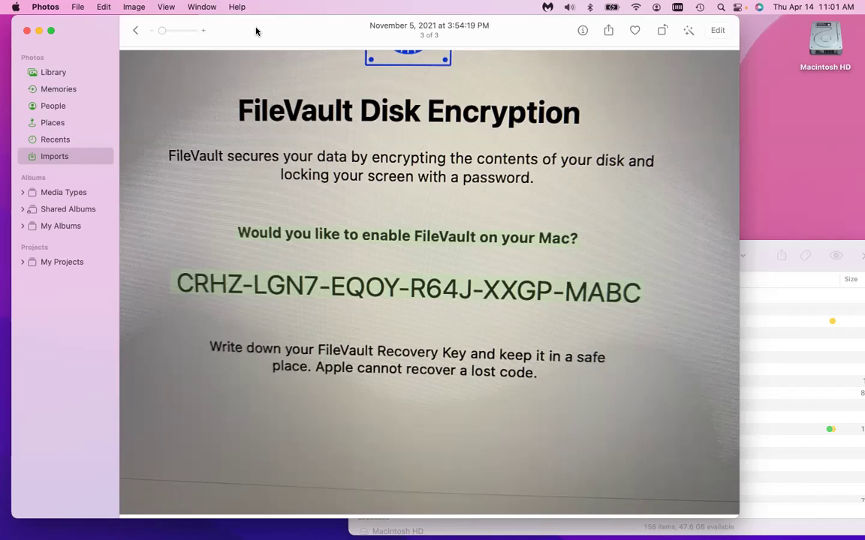
Leave Photos for Safari and load telemundo.com.
key(super+q)
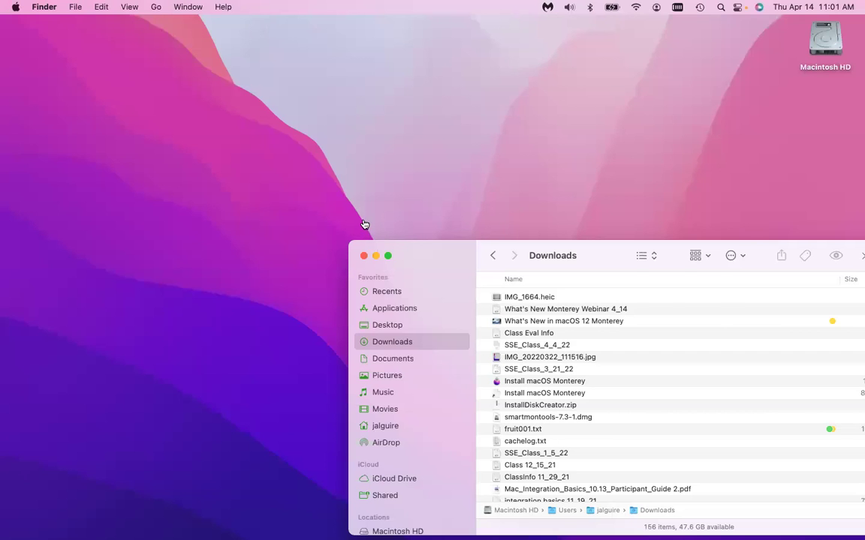
key(super+Tab)
key(super+Tab)
key(super+Tab)
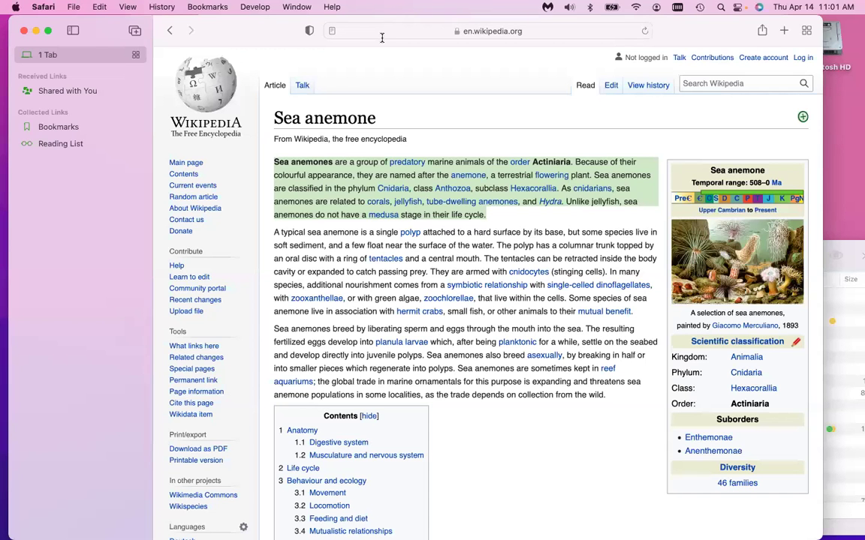
click(436, 31)
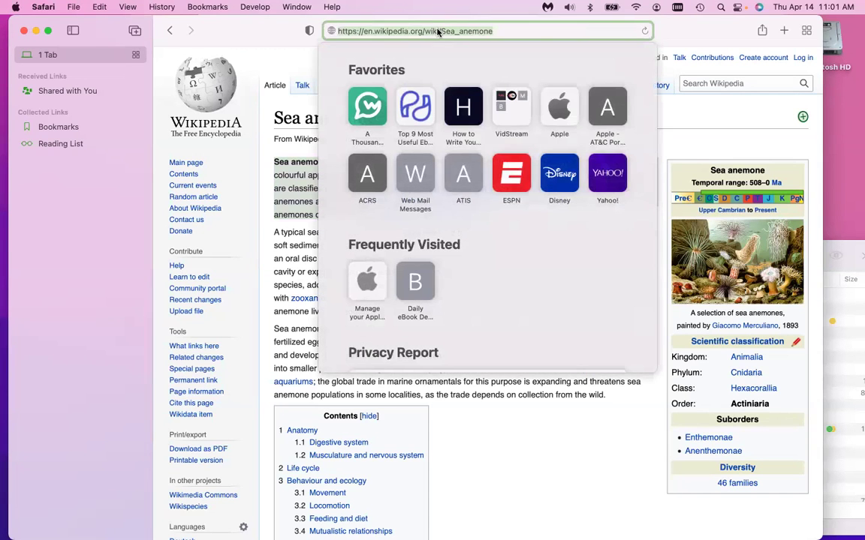
click(437, 31)
text(tele)
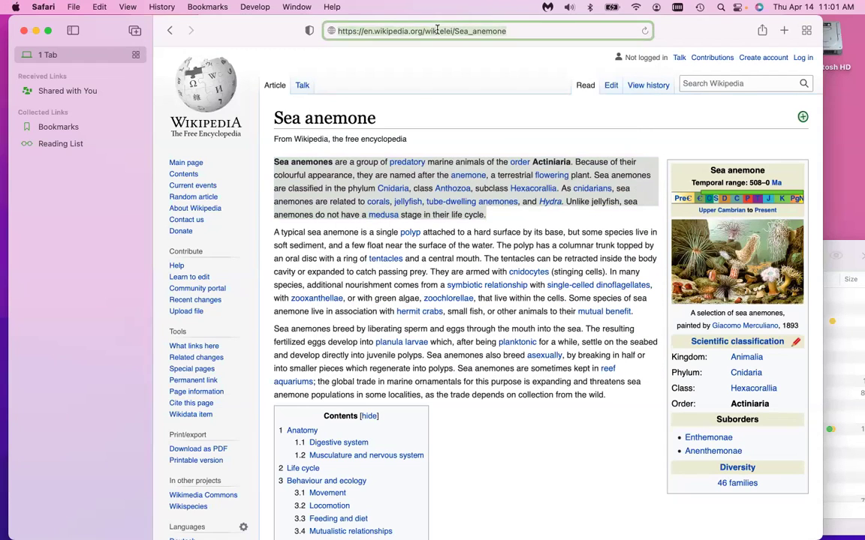
key(super+a)
text(telemun)
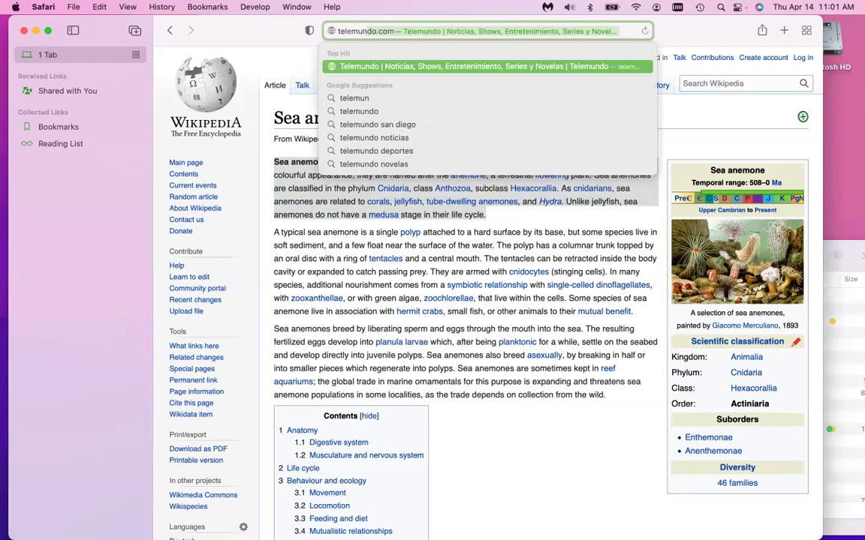
key(Return)
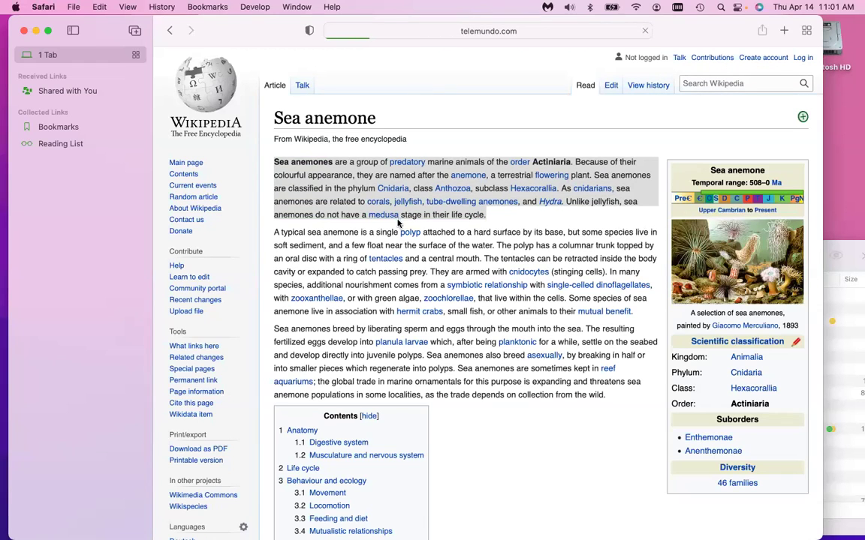
scroll(398, 224, down, 5)
scroll(397, 224, up, 3)
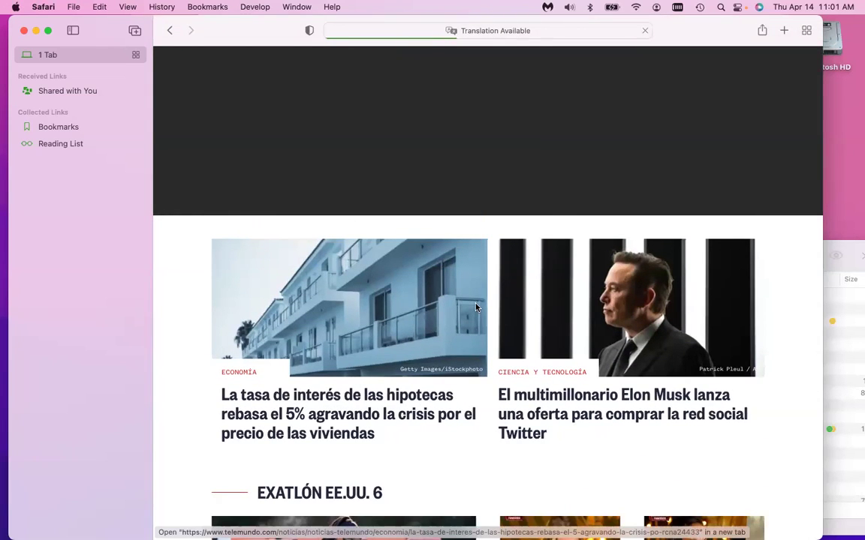
Screenshot the two lead Telemundo news articles, then hide Safari to show Finder's Downloads window.
key(super+shift+4)
key(Escape)
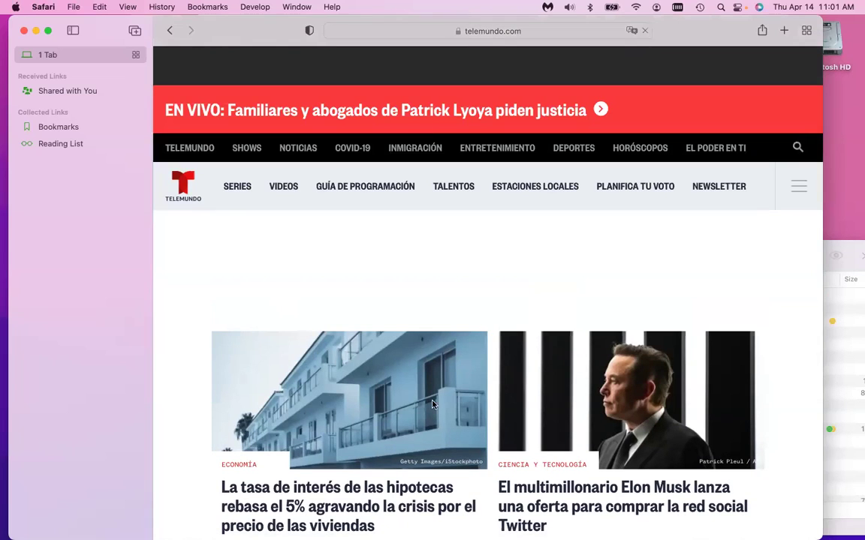
scroll(559, 476, down, 3)
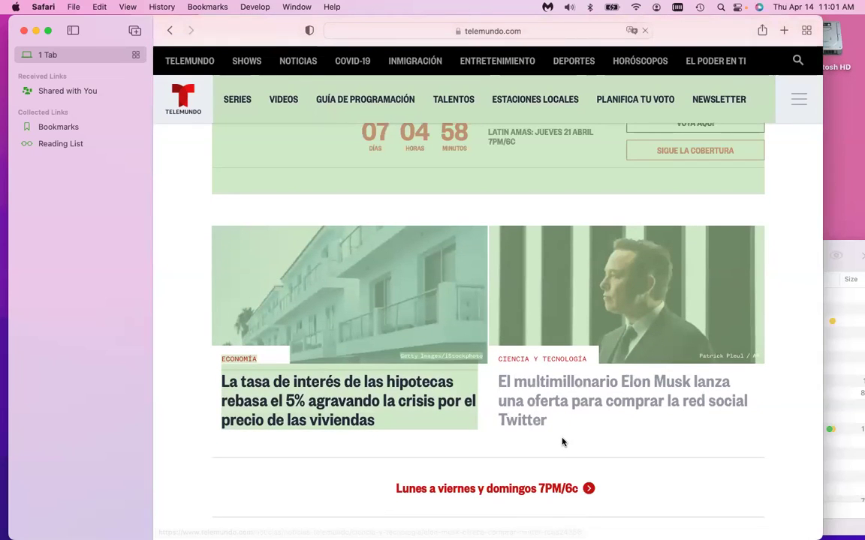
scroll(518, 441, down, 1)
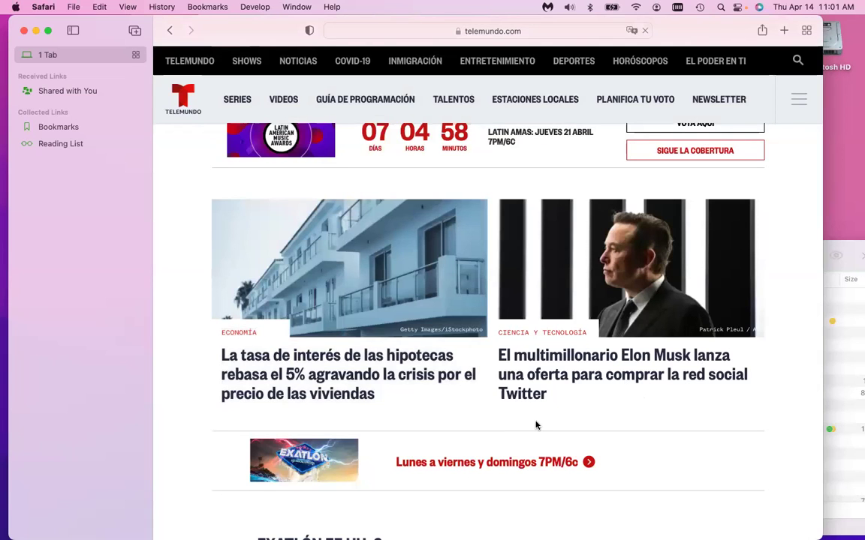
key(super+shift+4)
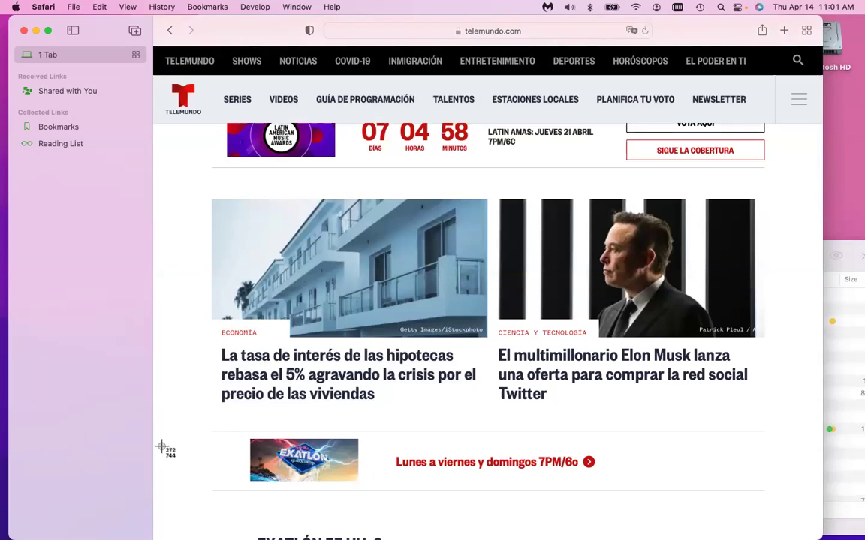
drag(161, 446, 797, 164)
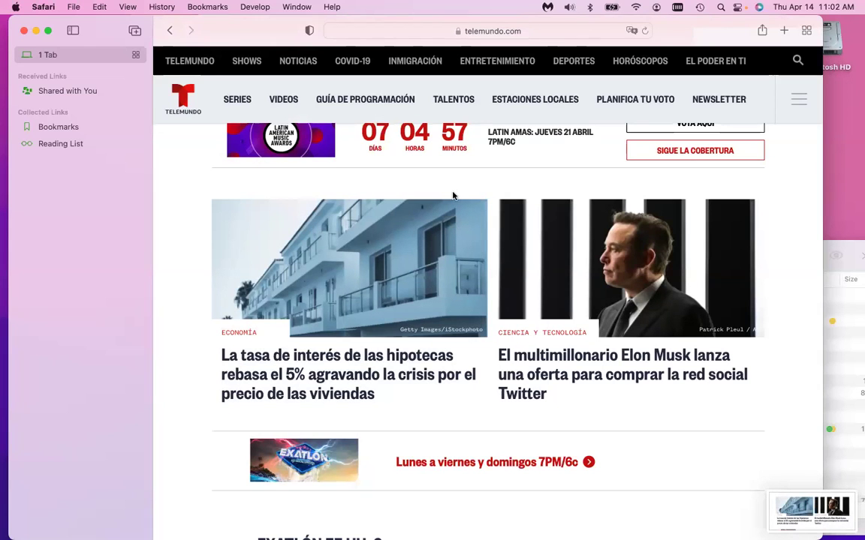
key(super+q)
drag(426, 265, 193, 139)
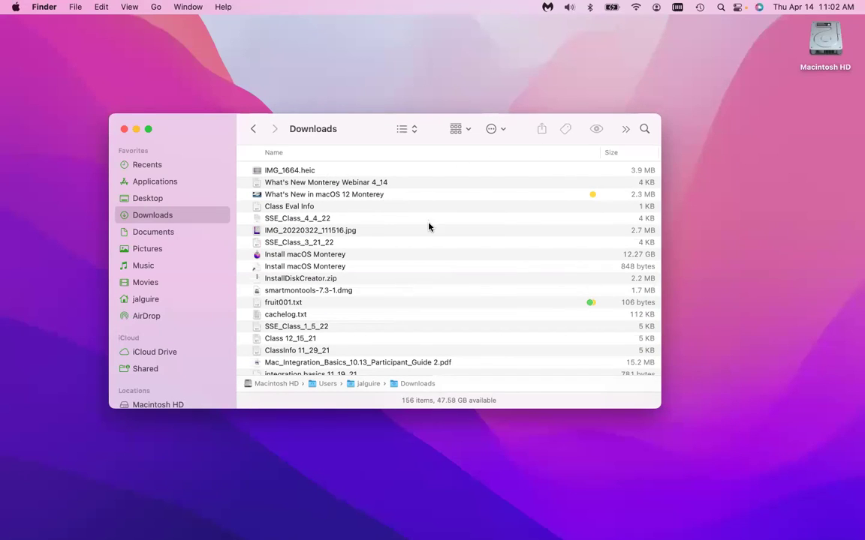
Open the empty Desktop folder and take a window screenshot of the Finder window.
scroll(323, 308, down, 10)
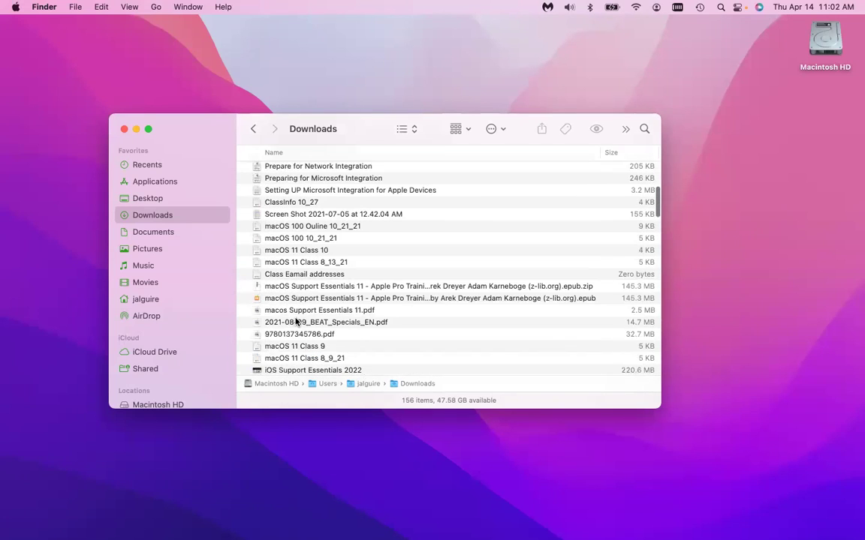
click(146, 196)
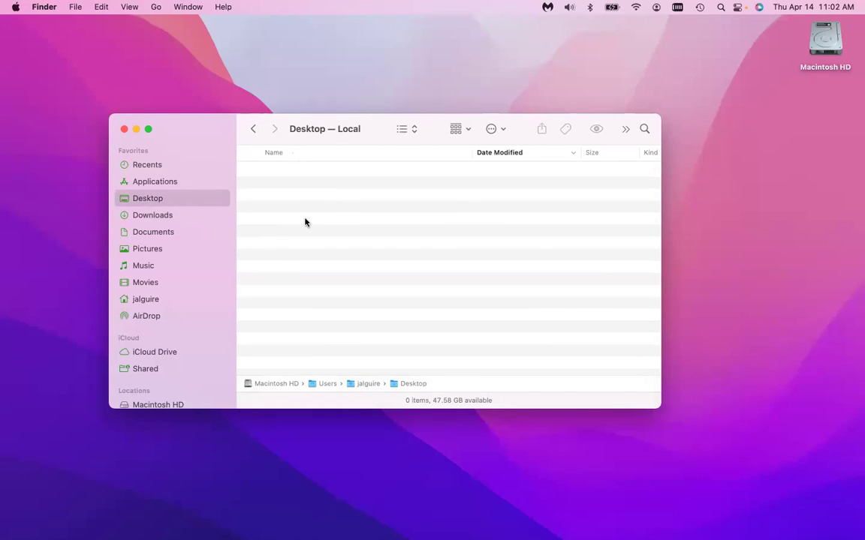
key(super+shift+5)
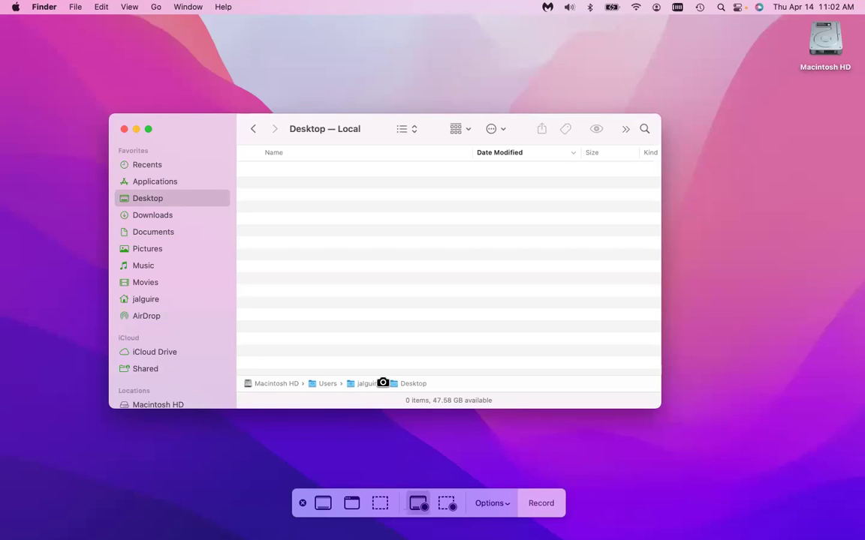
click(380, 503)
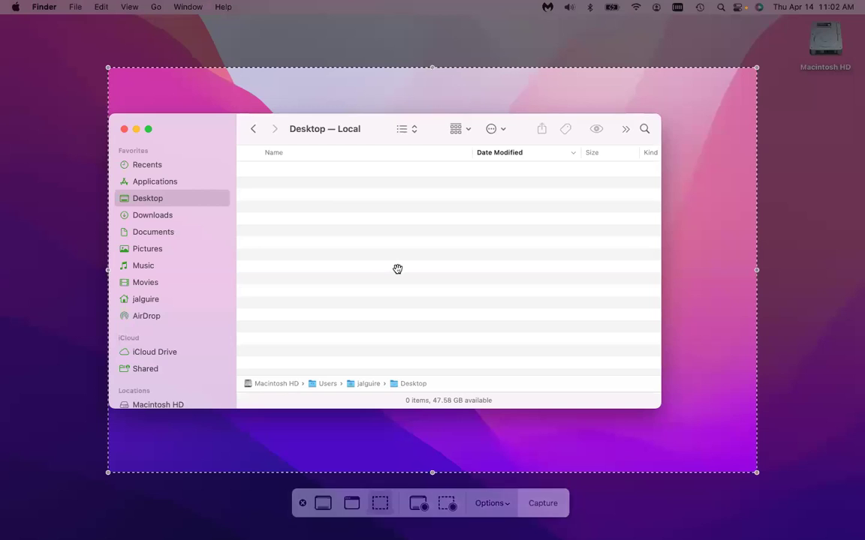
key(space)
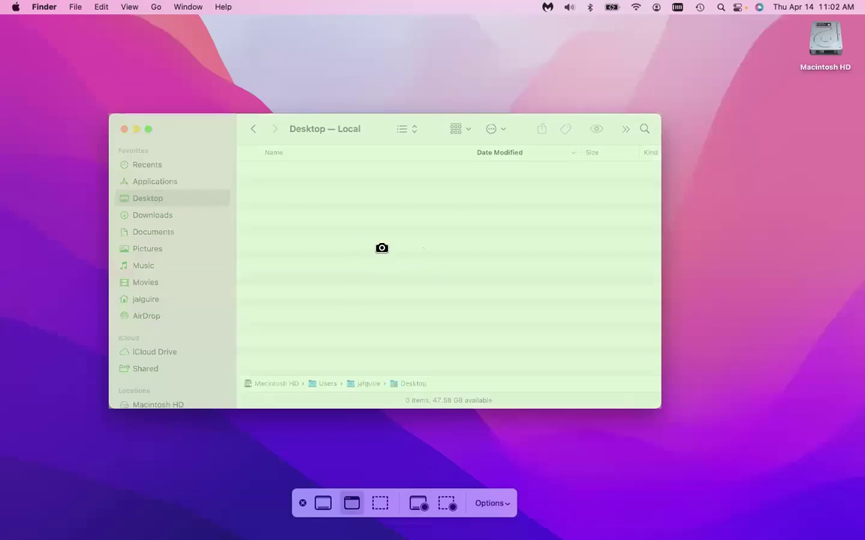
click(456, 220)
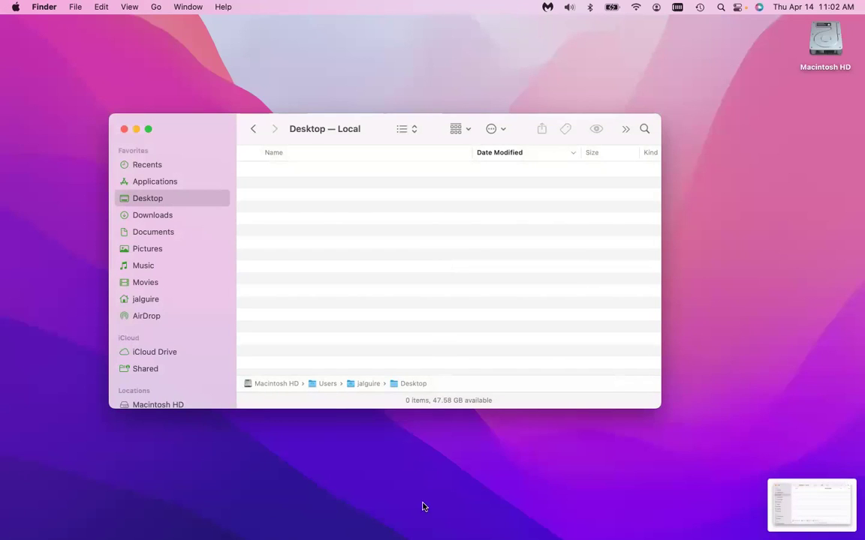
Start recording the entire screen and open the Pictures folder.
key(super+shift+5)
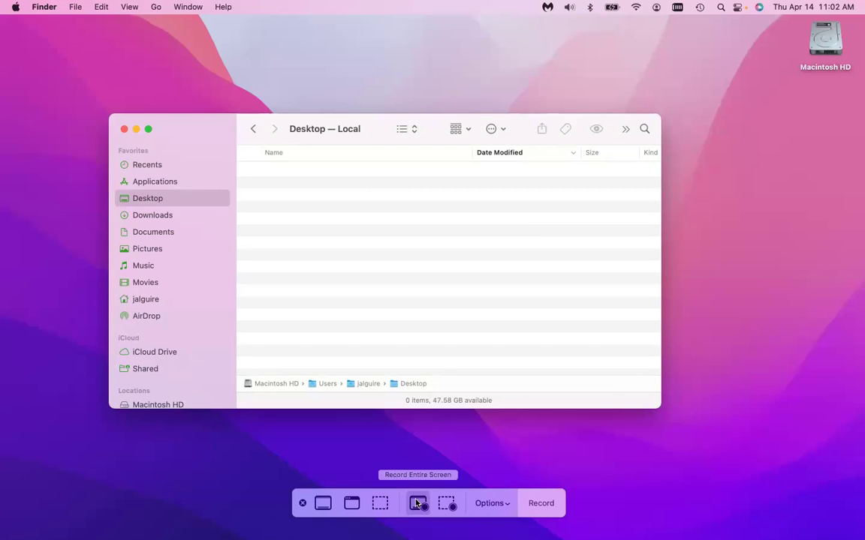
click(508, 505)
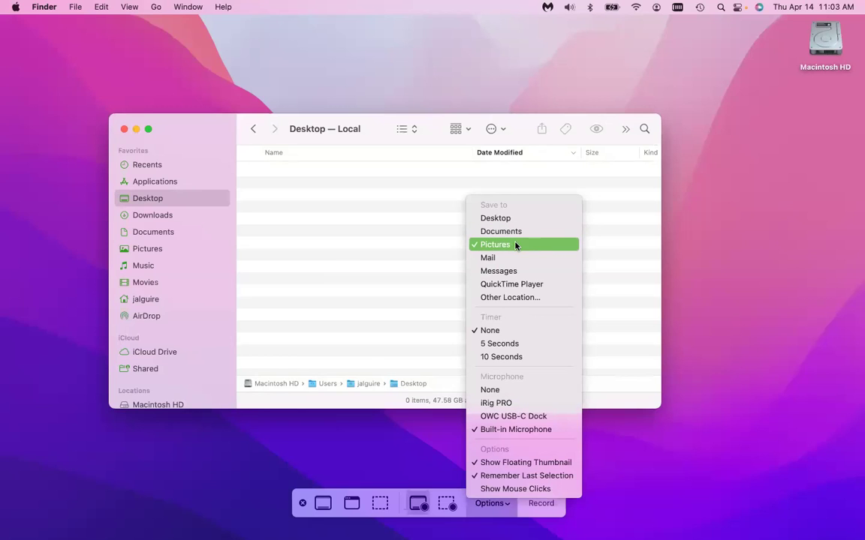
click(372, 234)
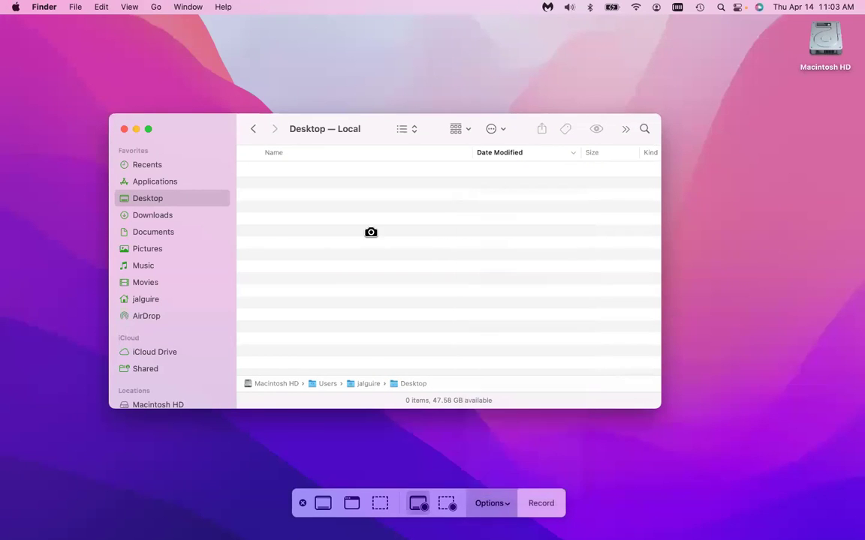
click(160, 246)
click(158, 247)
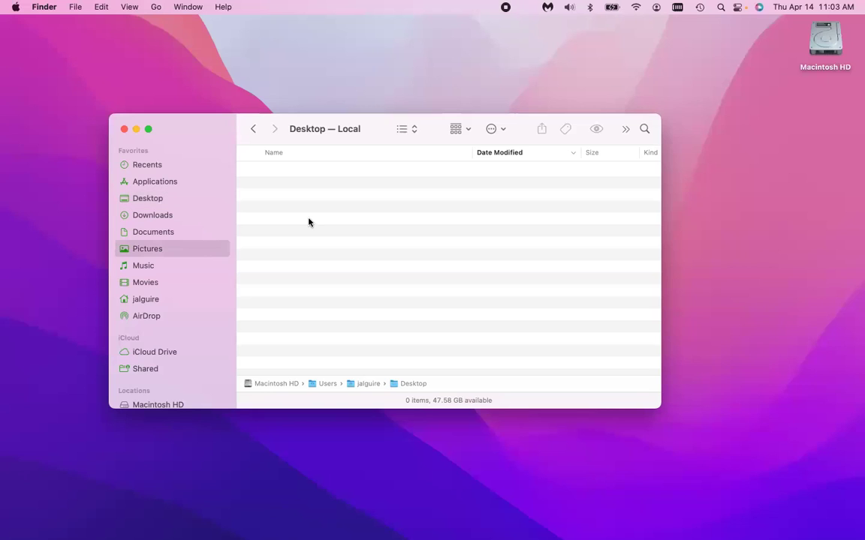
Sort Pictures newest first, preview the 11.02.02 AM screenshot, and check Photos before returning.
click(488, 153)
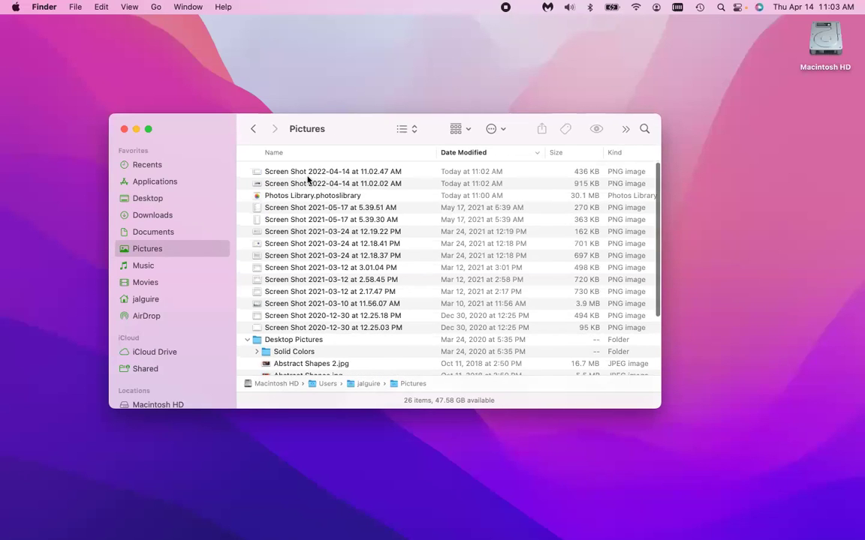
click(263, 182)
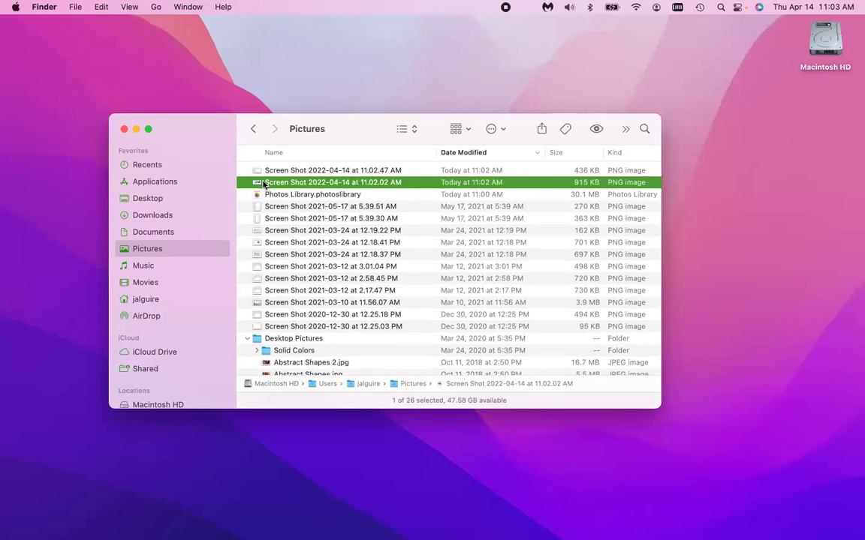
key(space)
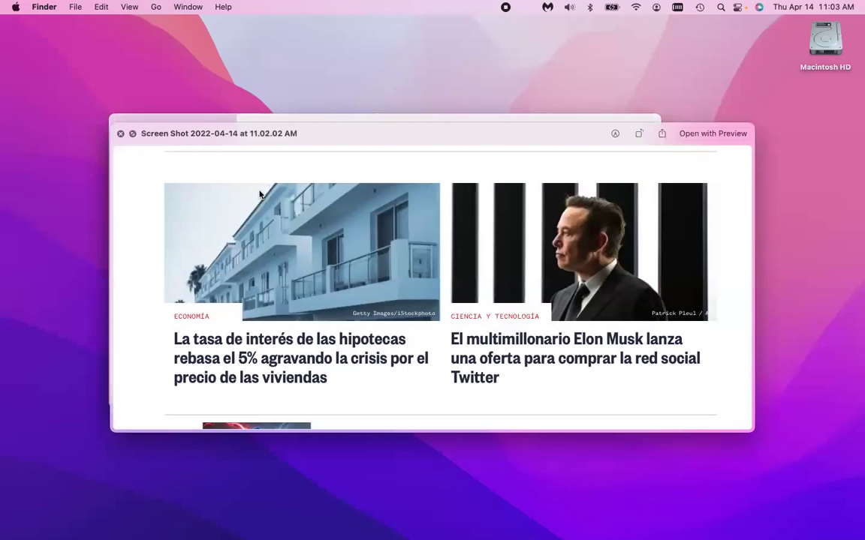
key(space)
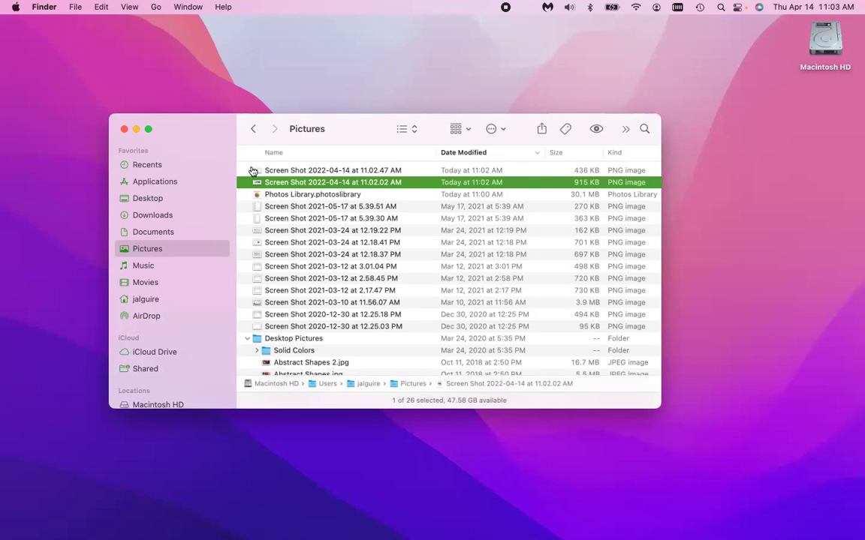
key(super+Tab)
key(super+Tab)
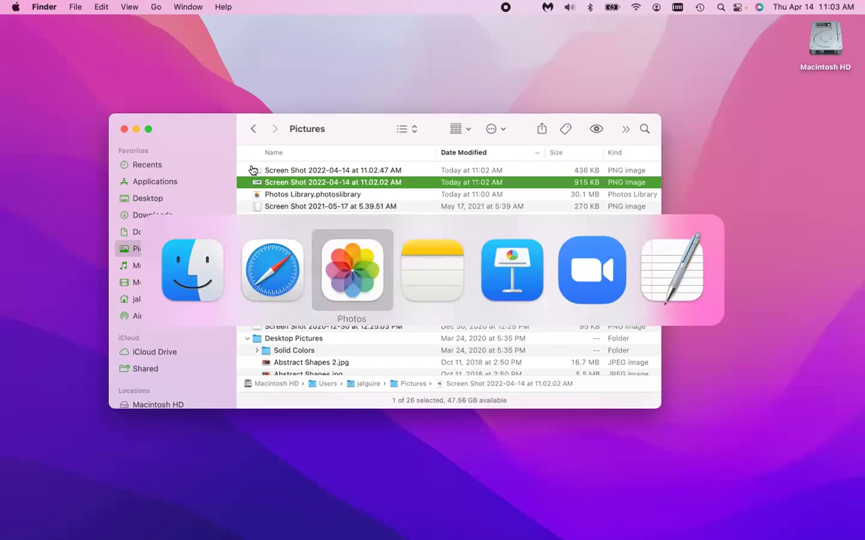
key(super+Tab)
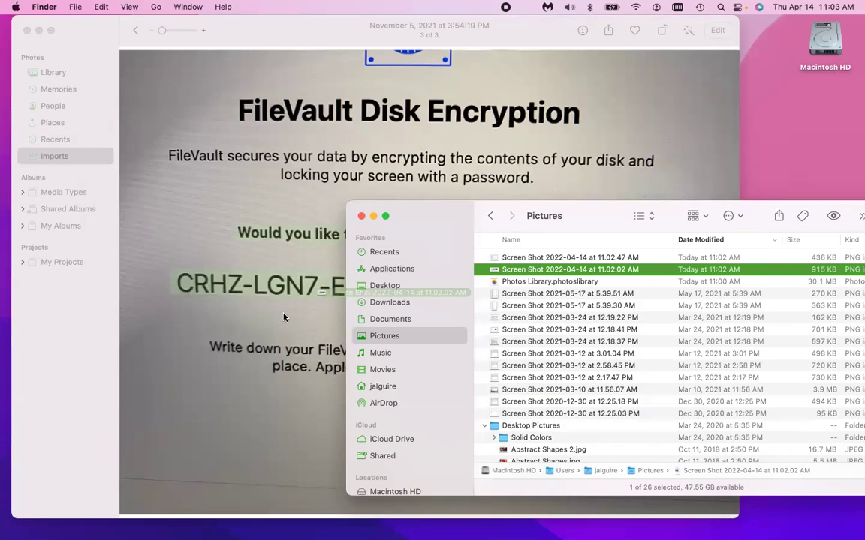
Drag the 11.02.02 AM screenshot into Photos and open the new April 14, 2022 11:03 AM import.
drag(418, 249, 485, 267)
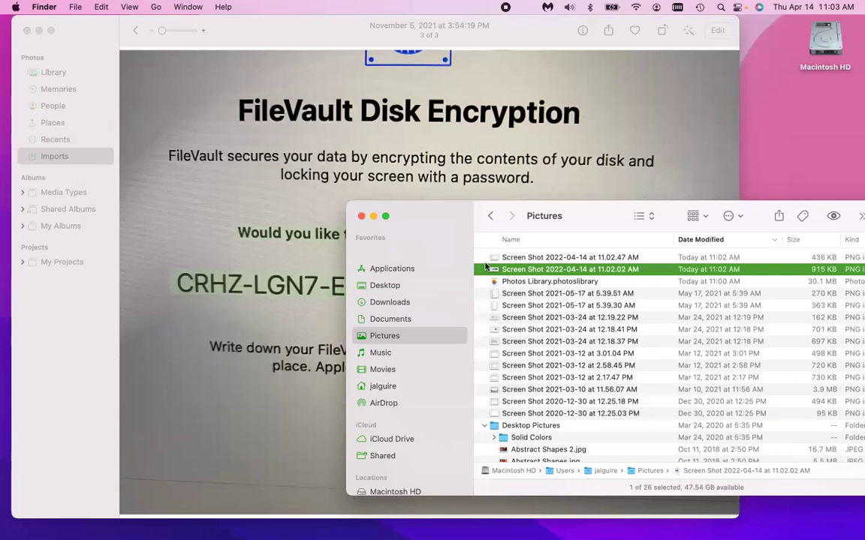
click(60, 73)
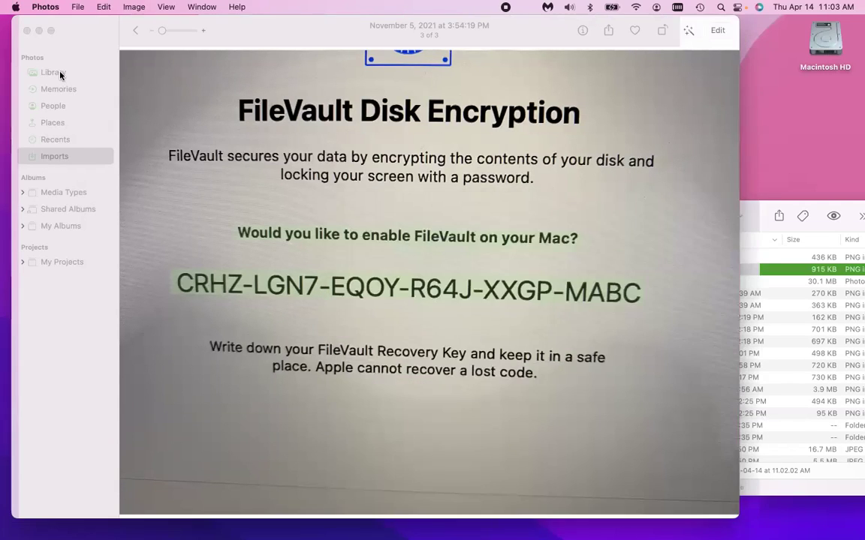
click(60, 74)
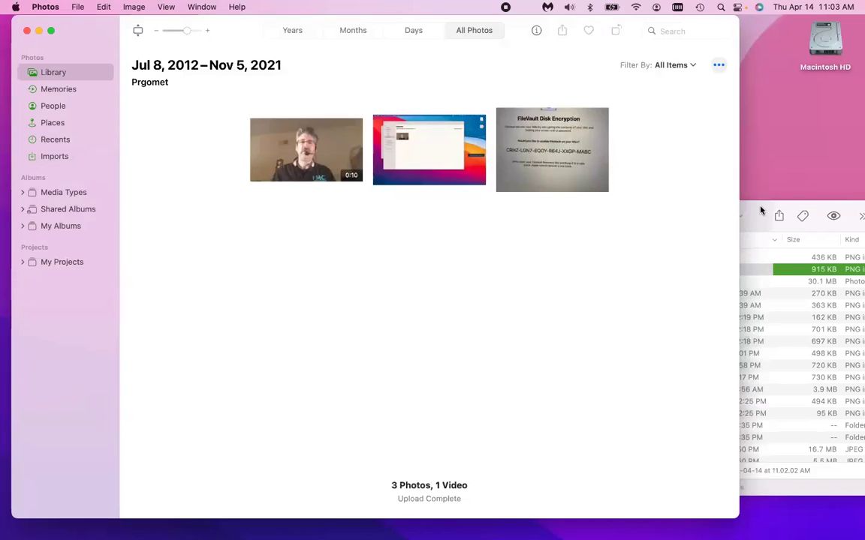
key(super+Tab)
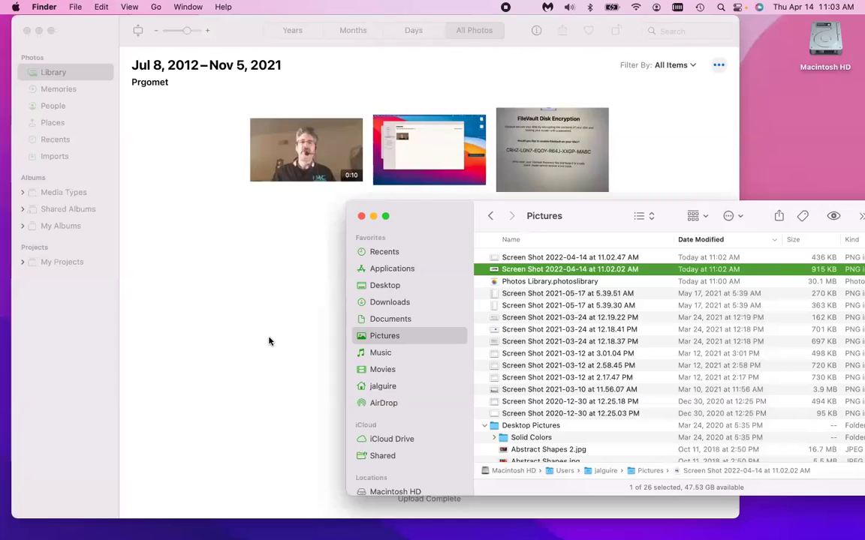
drag(269, 341, 269, 342)
click(209, 455)
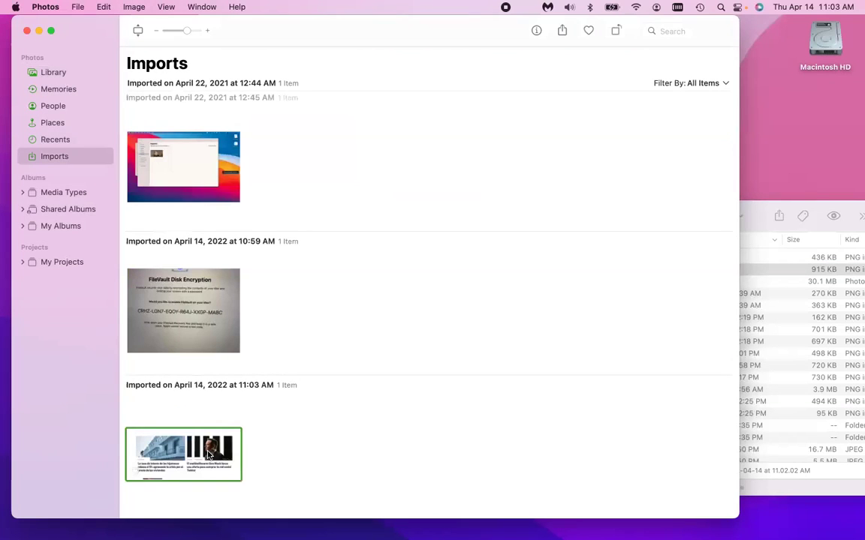
double_click(210, 455)
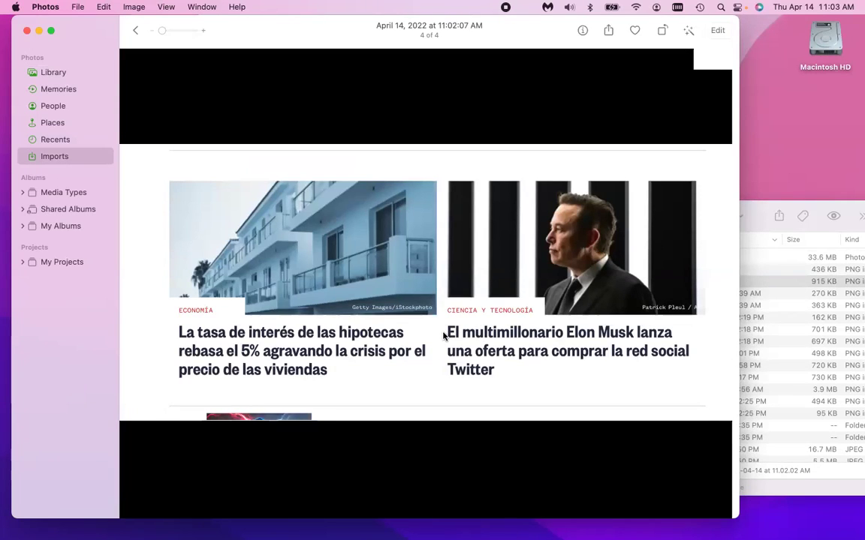
drag(444, 336, 208, 456)
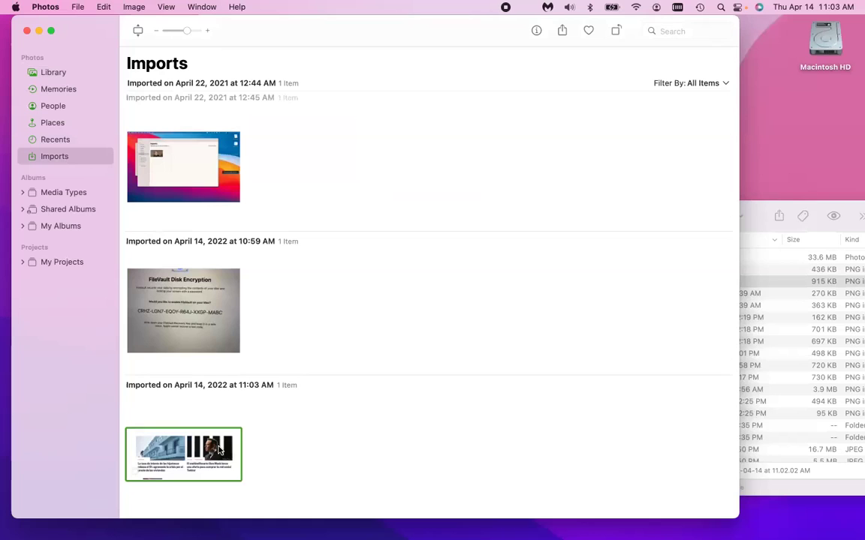
Translate the screenshot's Spanish Elon Musk headline into English with Live Text, then hide Photos.
key(space)
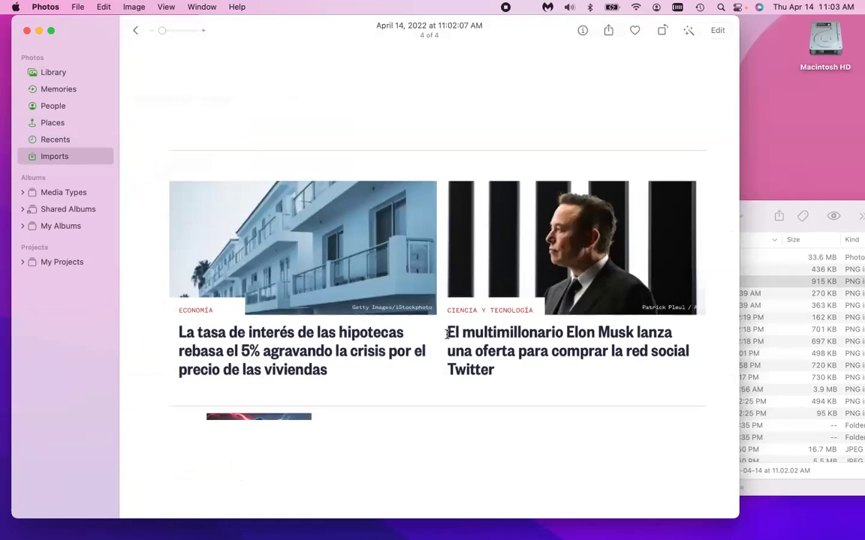
drag(447, 334, 492, 372)
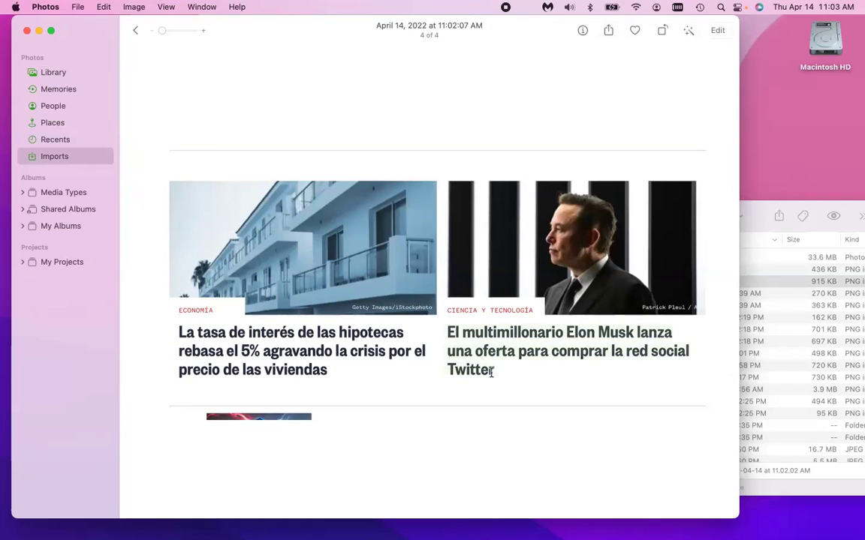
right_click(471, 351)
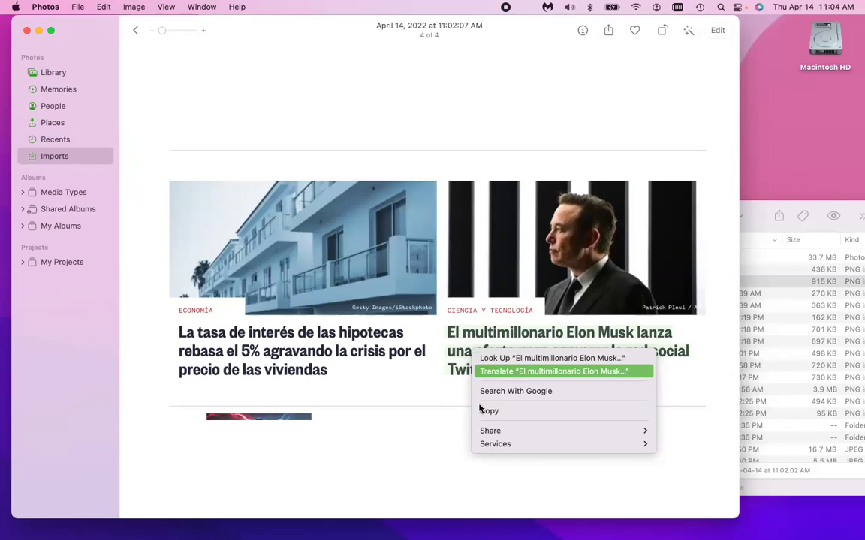
key(Return)
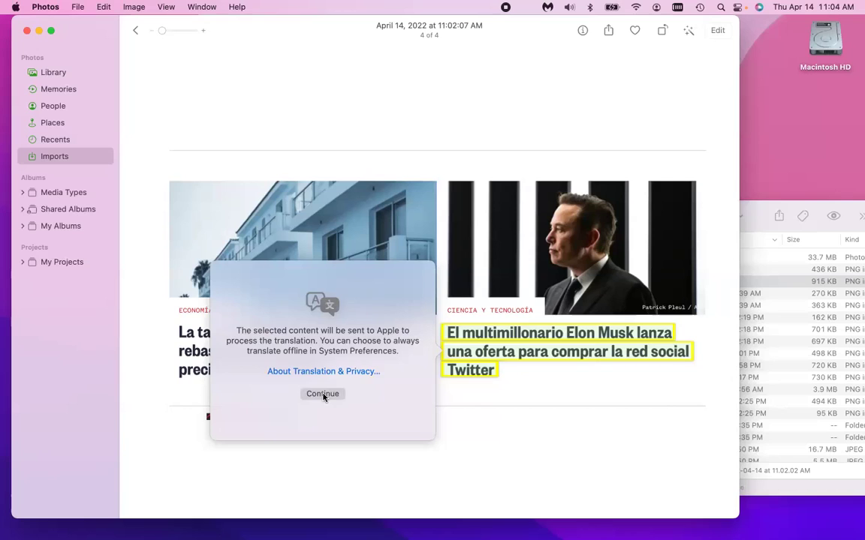
click(322, 394)
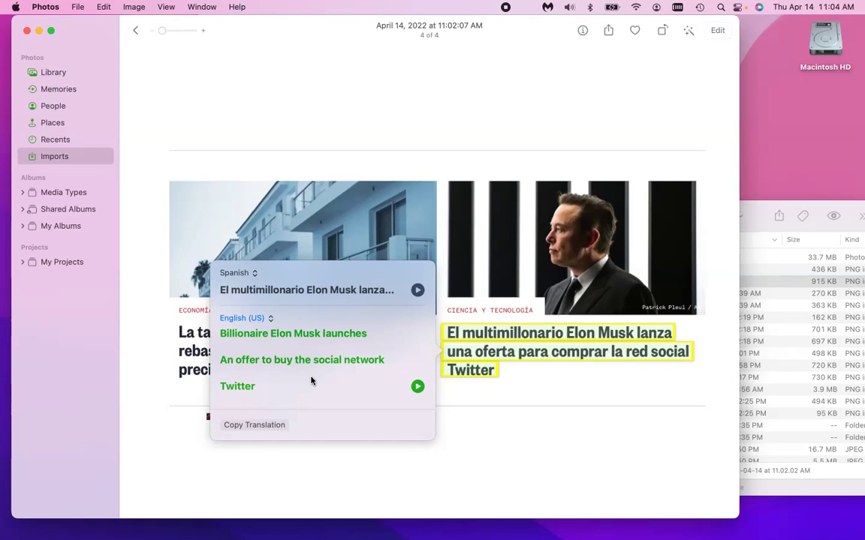
click(462, 425)
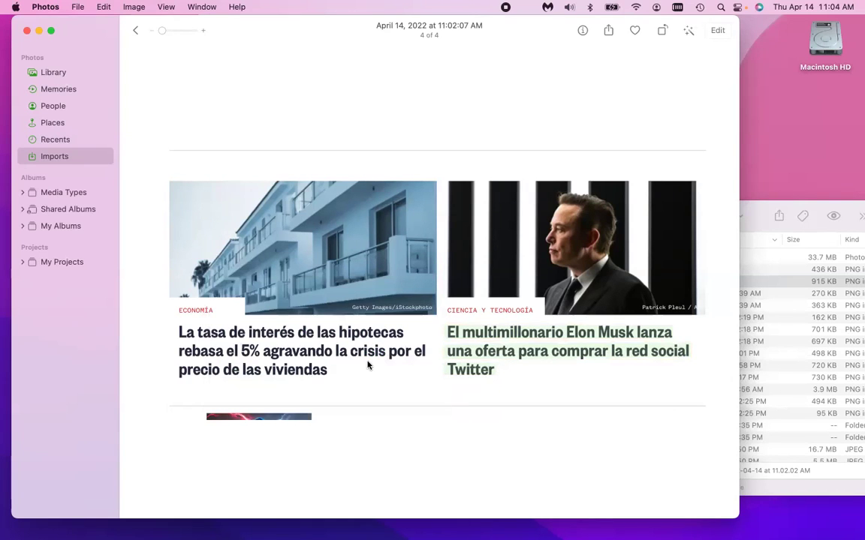
key(super+q)
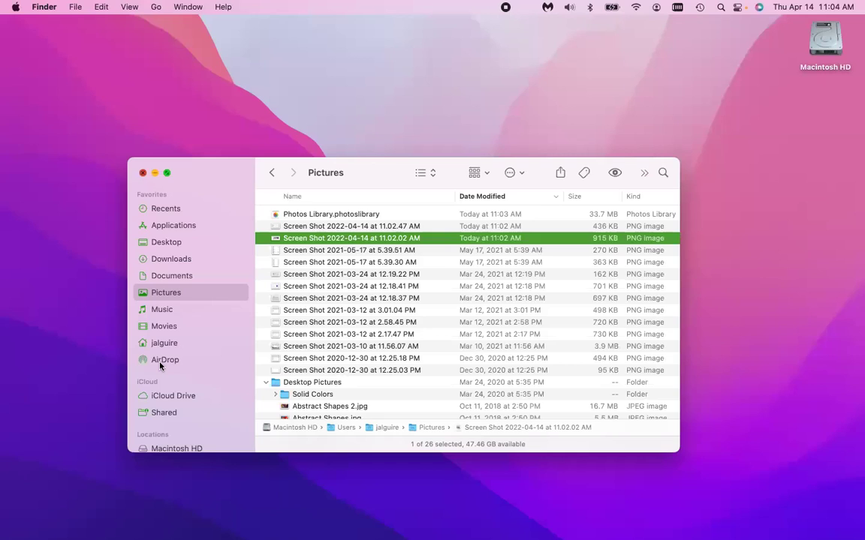
Close the Finder Pictures folder window.
key(super+w)
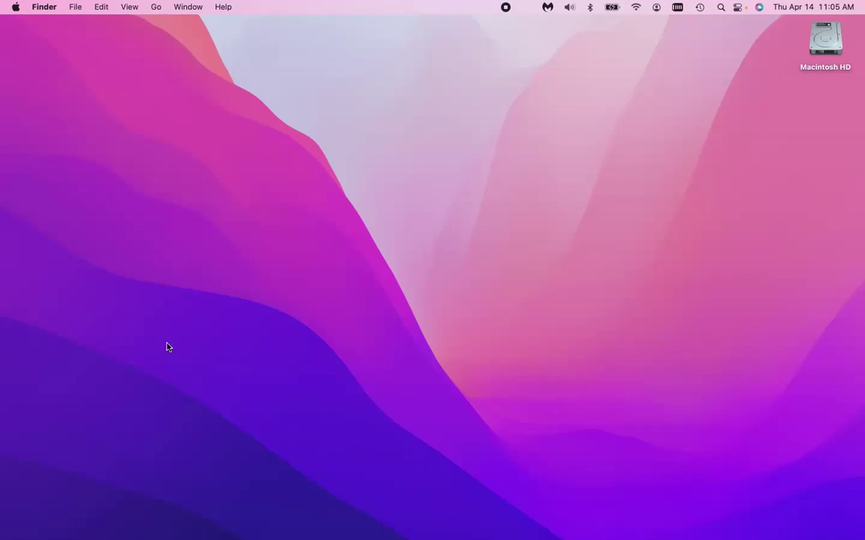
Open System Preferences from the Apple menu and show the Displays pane's two-display arrangement.
click(7, 6)
click(20, 45)
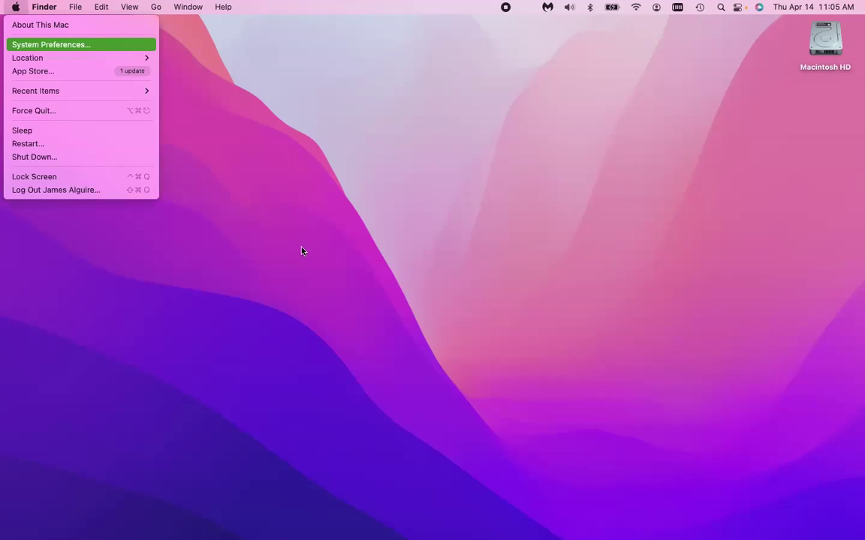
key(Return)
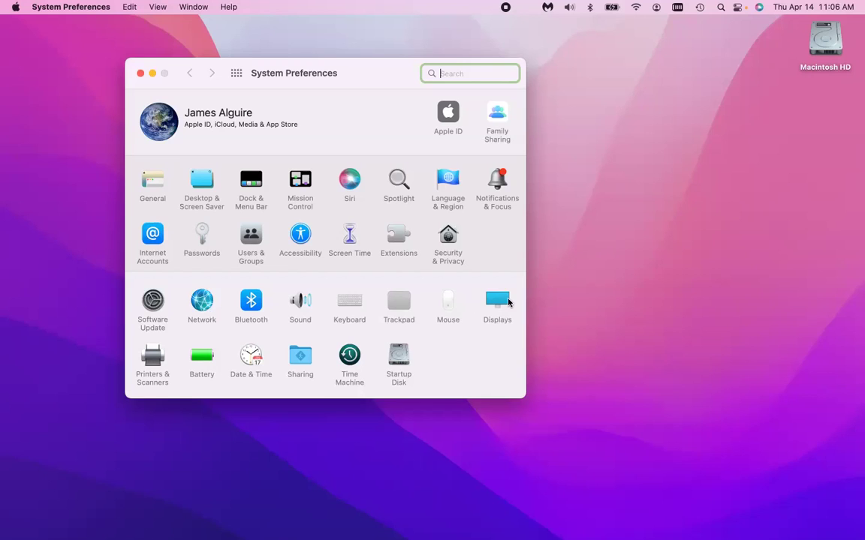
click(507, 301)
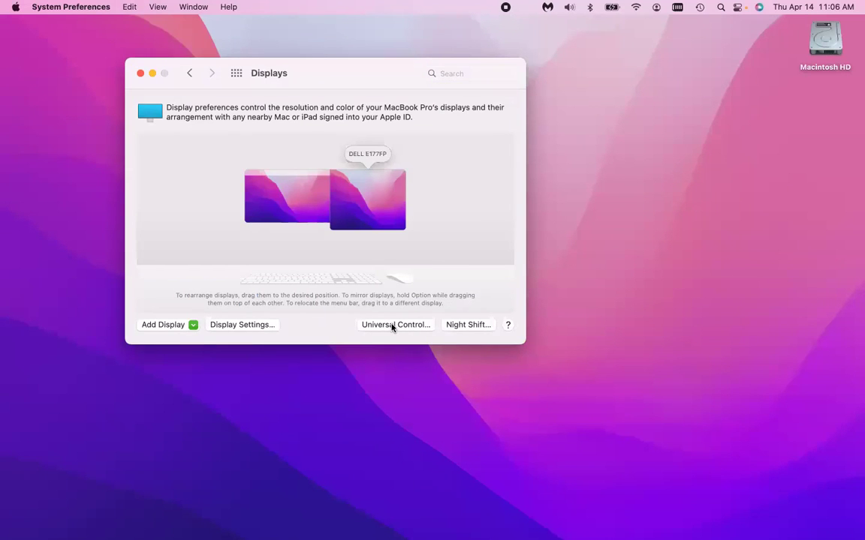
Review and confirm the Universal Control options so the nearby iPad joins as a third display.
click(391, 325)
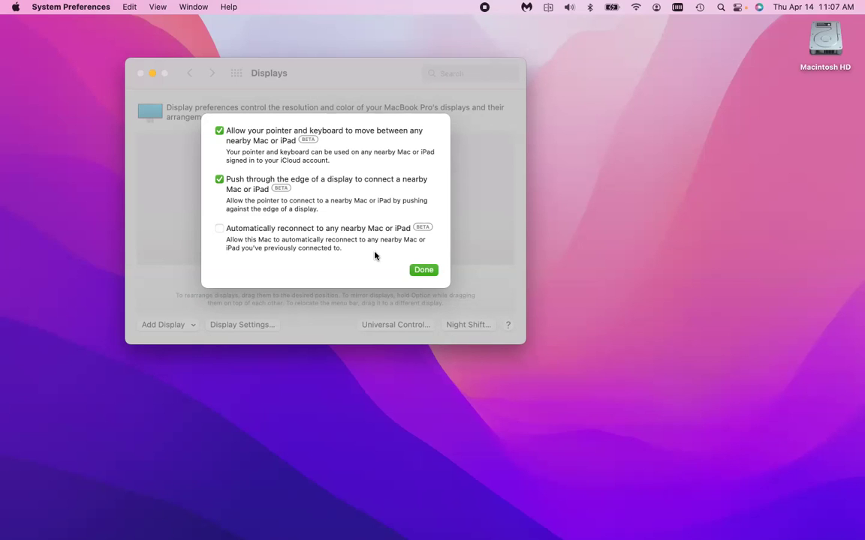
click(428, 273)
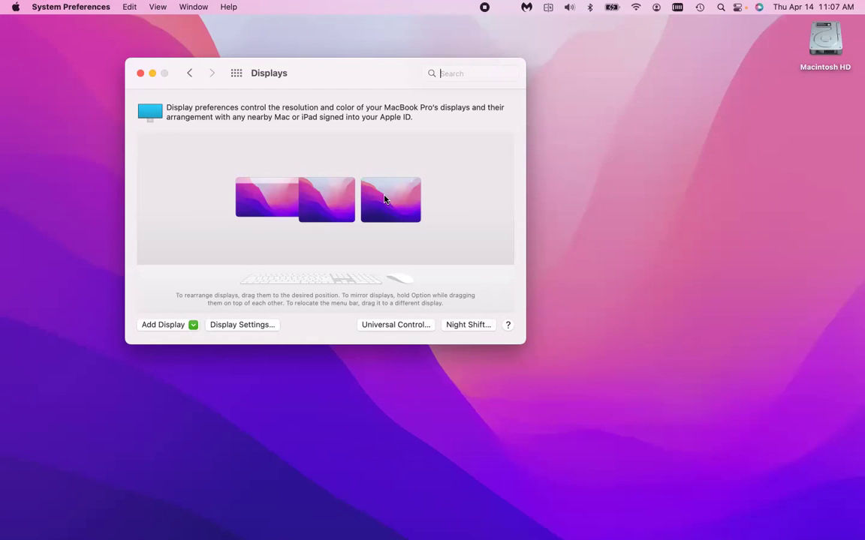
Select the third display thumbnail to identify it as InkPadPro1G.
click(384, 198)
click(385, 198)
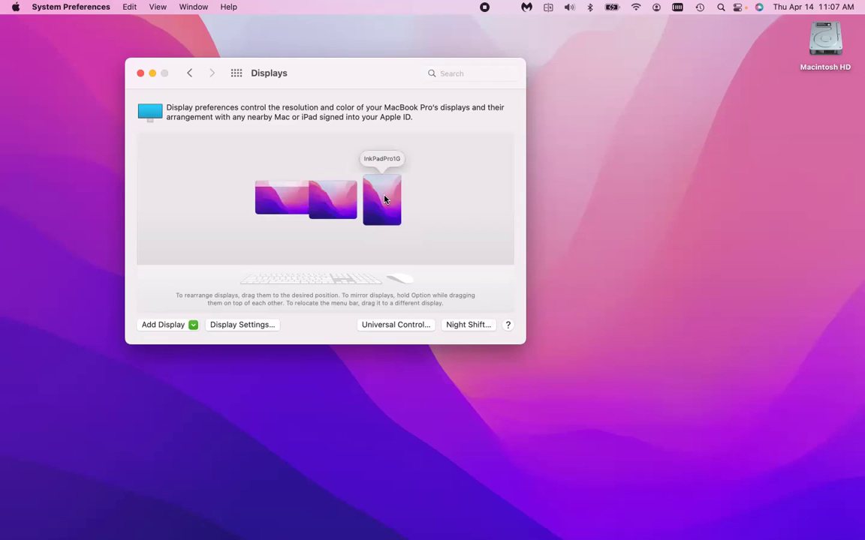
click(384, 198)
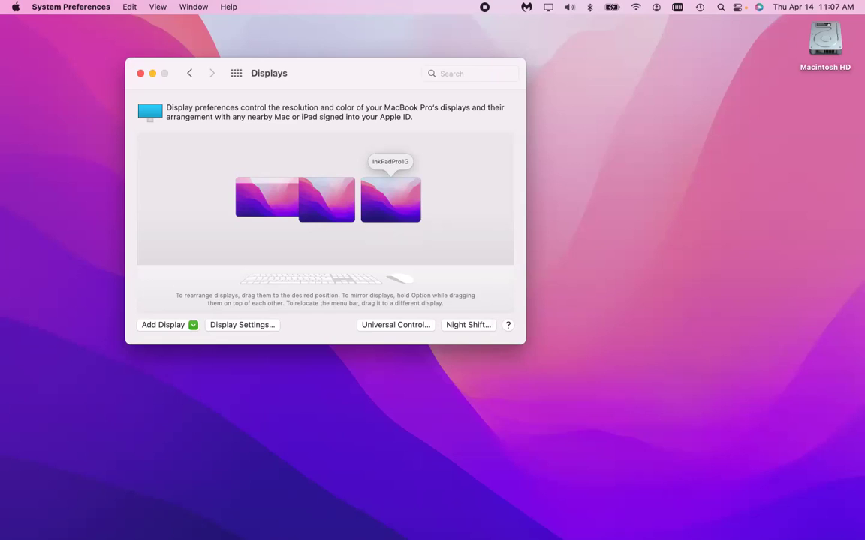
click(469, 73)
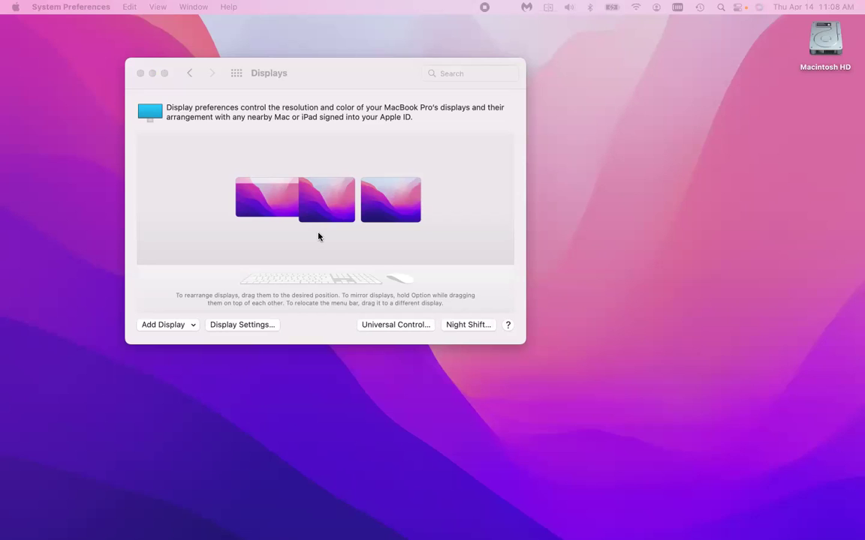
Switch to Finder and open a new window showing the Macintosh HD drive.
click(14, 8)
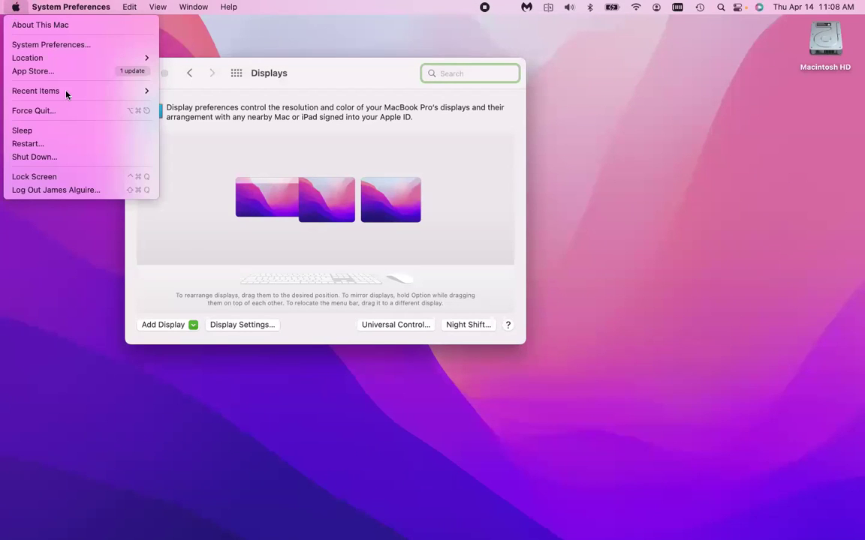
key(Escape)
click(116, 169)
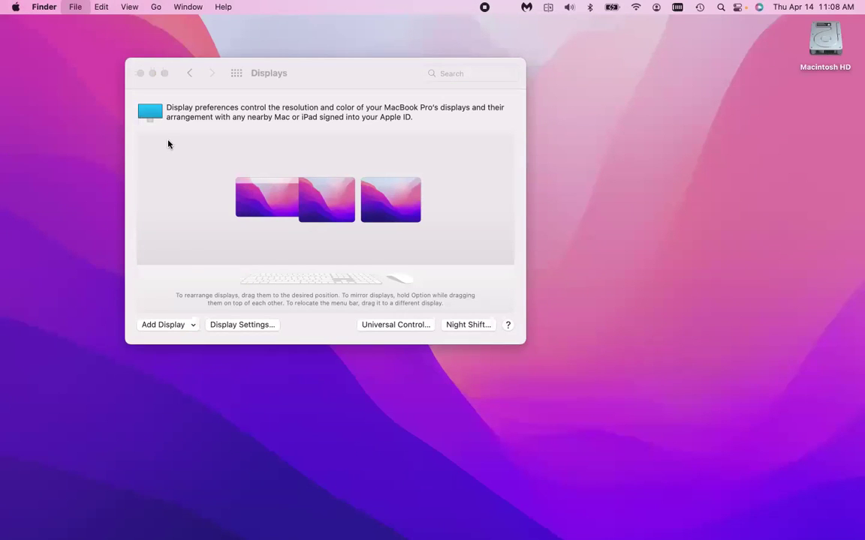
key(super+n)
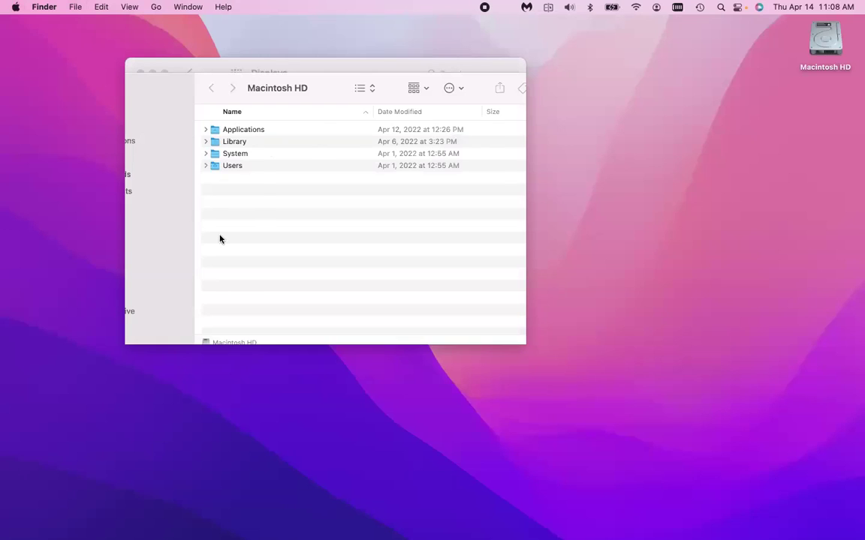
scroll(205, 242, down, 5)
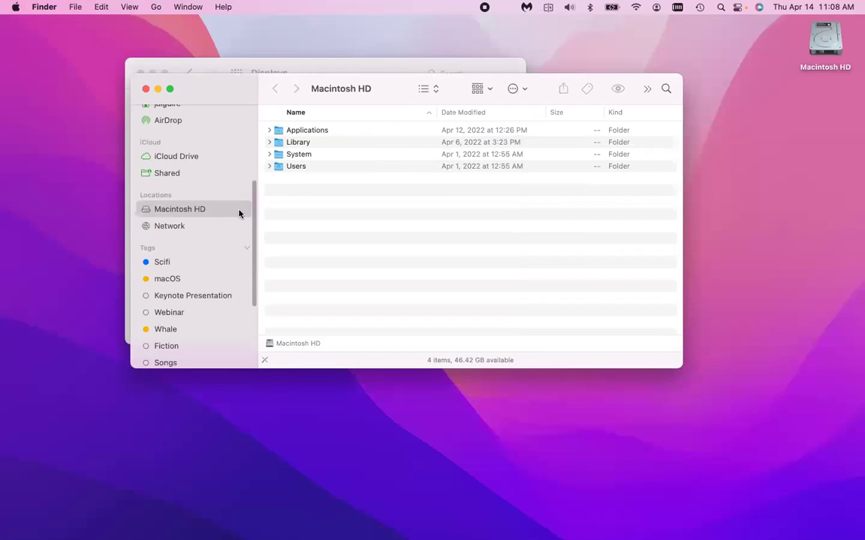
Go to Network in Finder, open InkbookProM114, and share its screen.
key(super+shift+k)
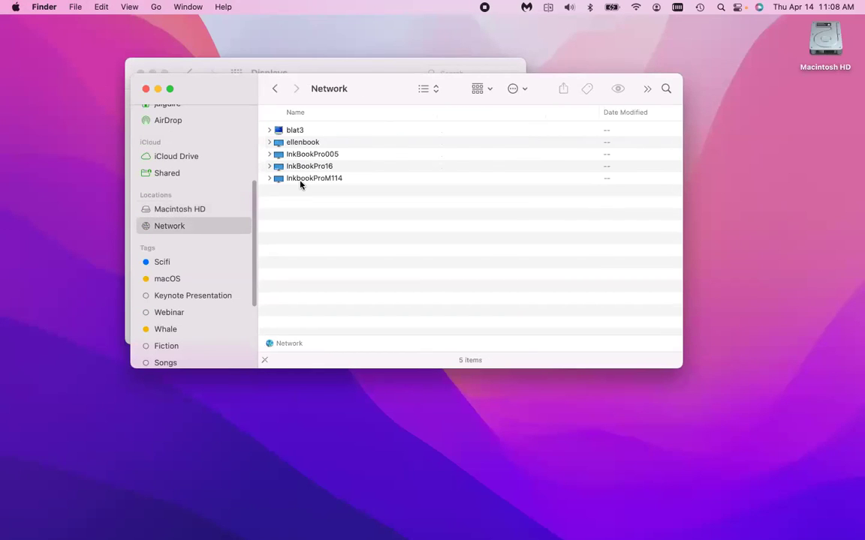
click(303, 180)
key(super+Down)
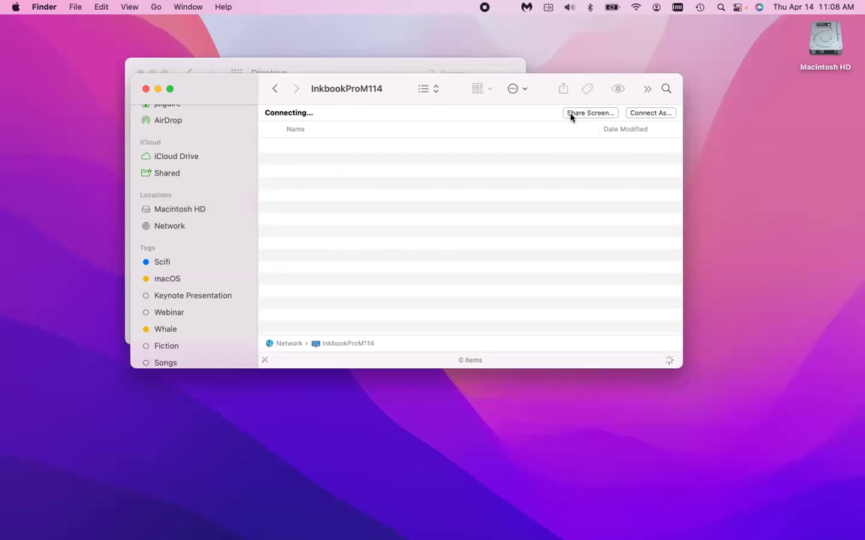
click(571, 114)
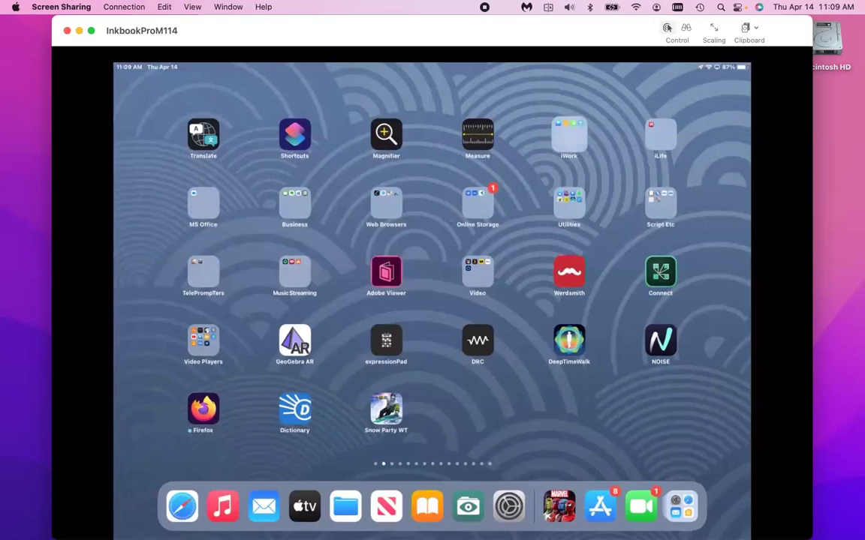
Dismiss the iPad notifications and move the insertion point around the typing and dictation test note.
scroll(568, 135, left, 3)
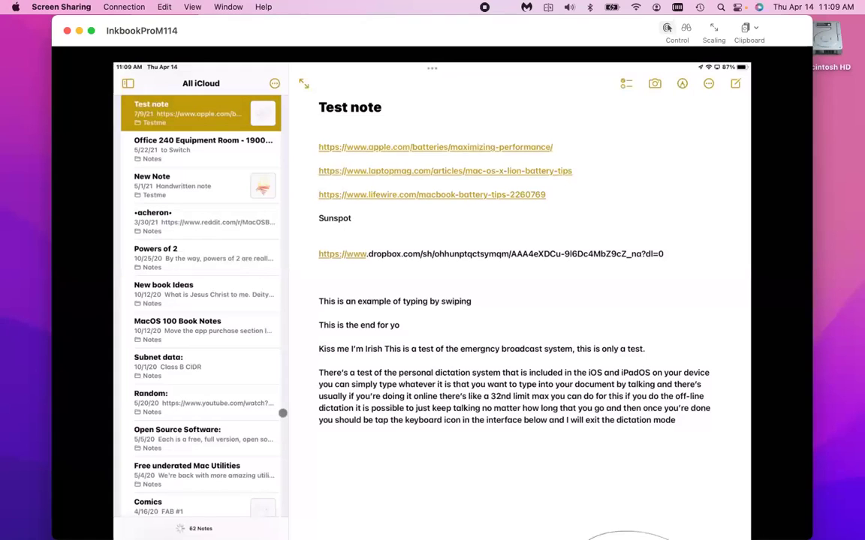
click(664, 423)
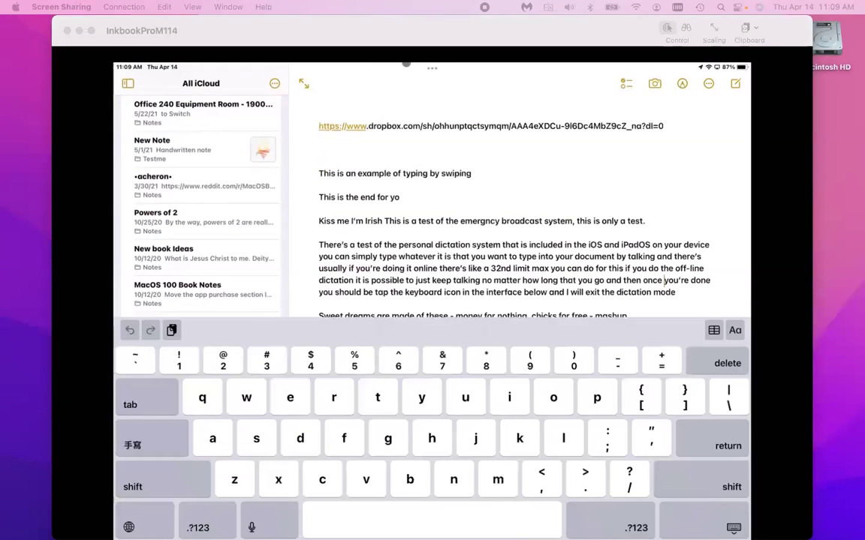
mouse_move(325, 62)
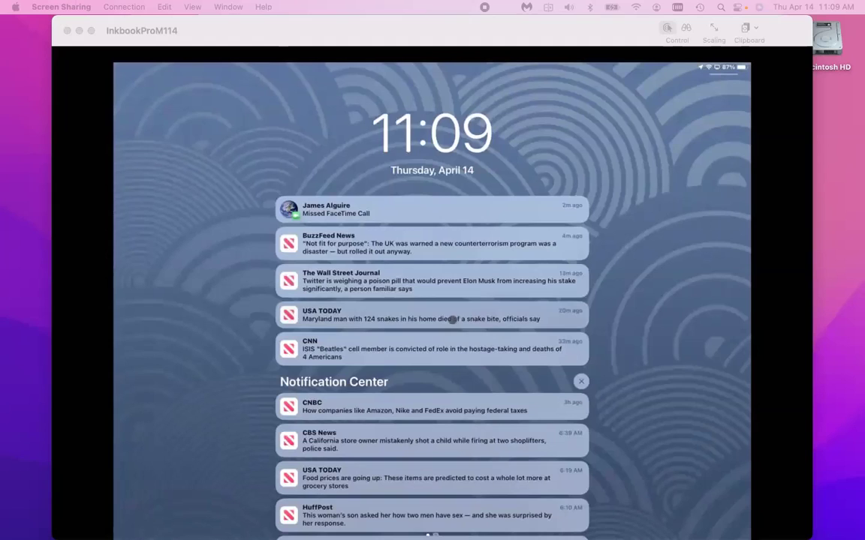
click(700, 190)
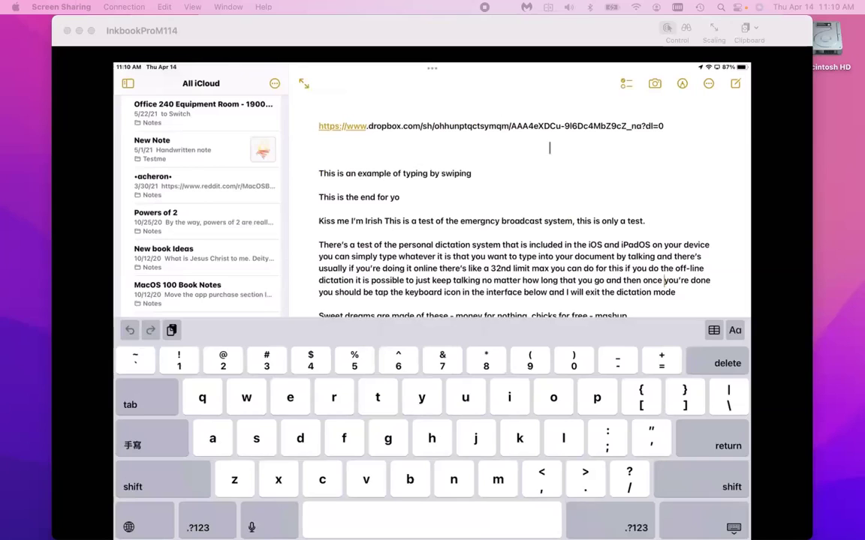
click(554, 221)
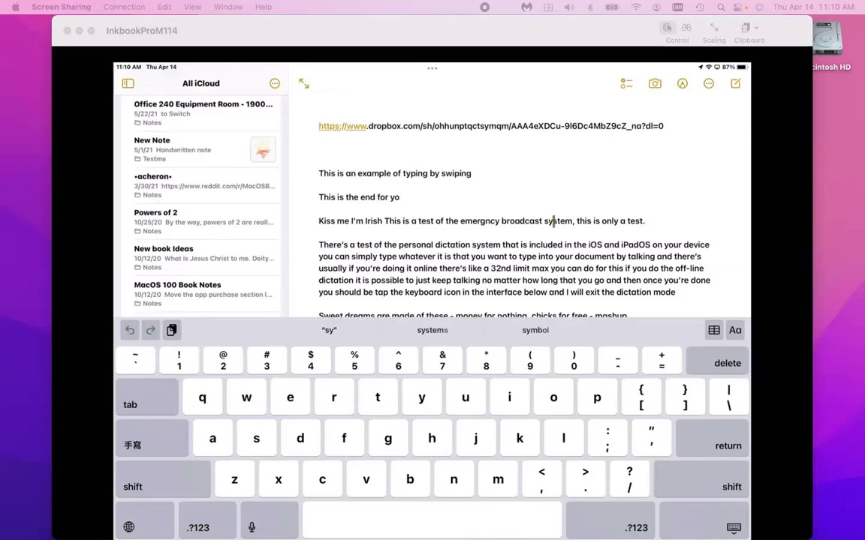
click(521, 176)
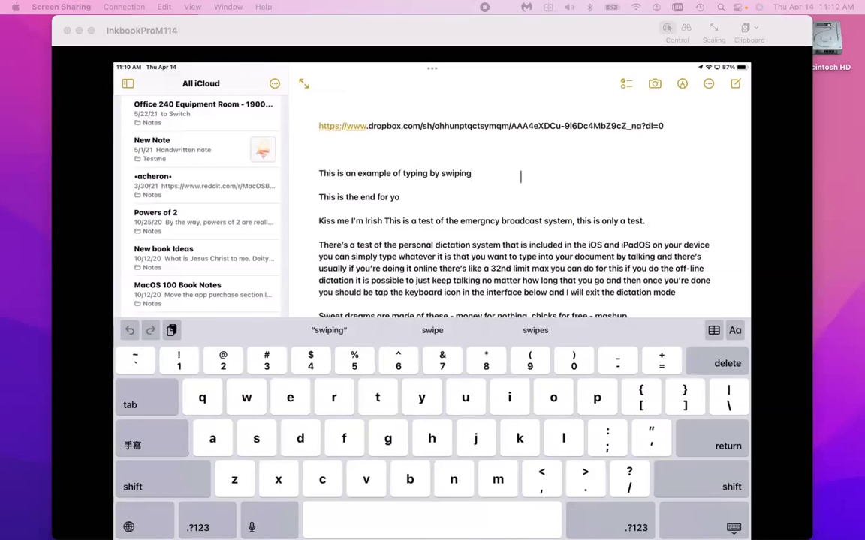
click(517, 198)
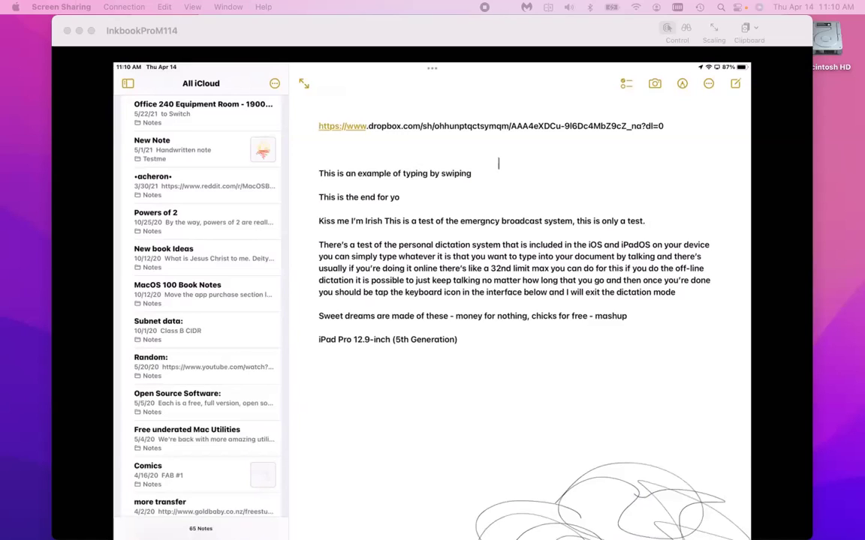
Put the insertion point on the note's empty top line, then bring up the Screen Sharing menu.
click(498, 163)
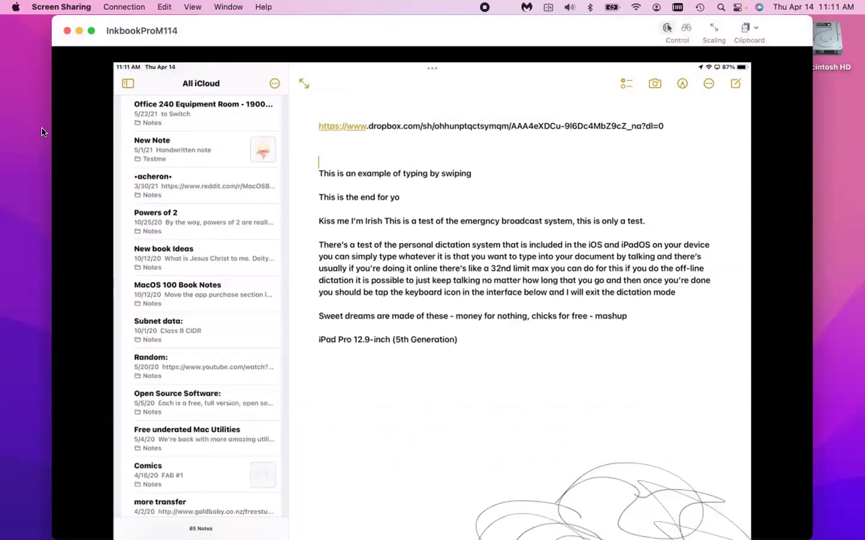
click(61, 6)
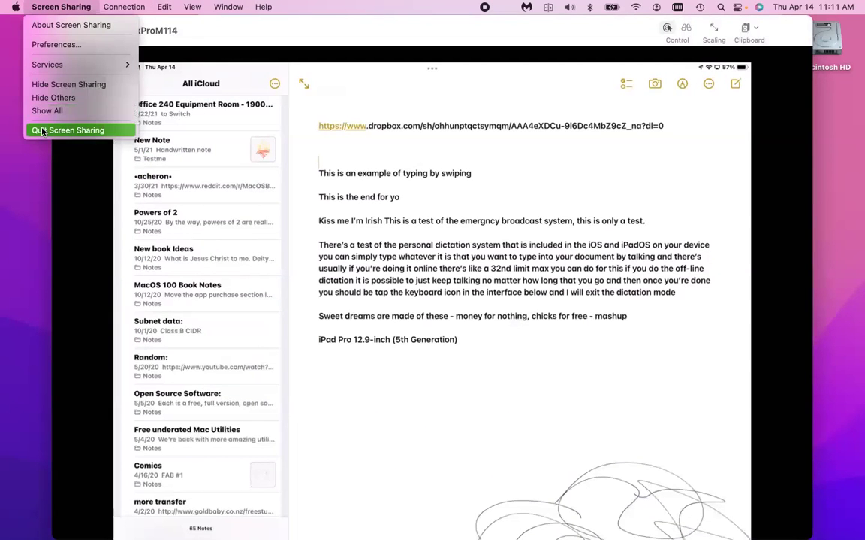
Quit Screen Sharing to end the InkbookProM114 session.
click(43, 132)
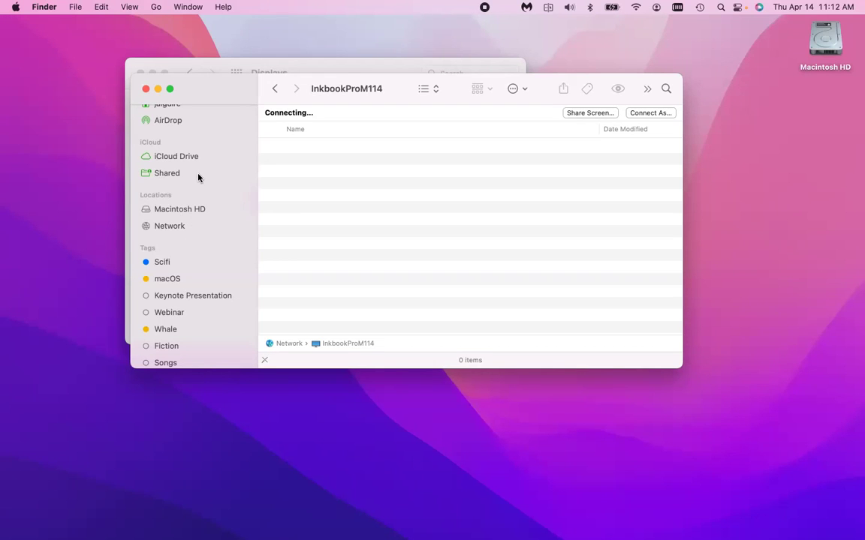
Open Downloads, select IMG_0438.JPG, and Quick Look it before closing the preview.
scroll(197, 178, up, 5)
click(230, 171)
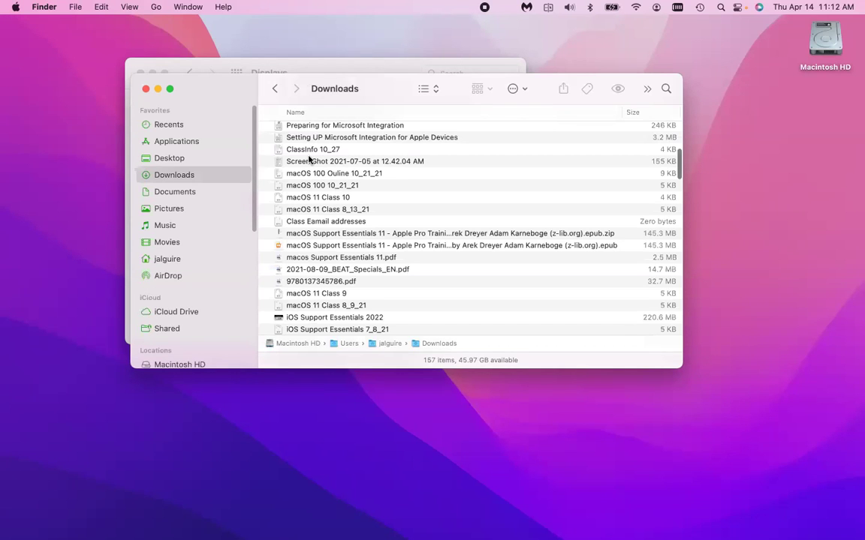
scroll(307, 150, up, 4)
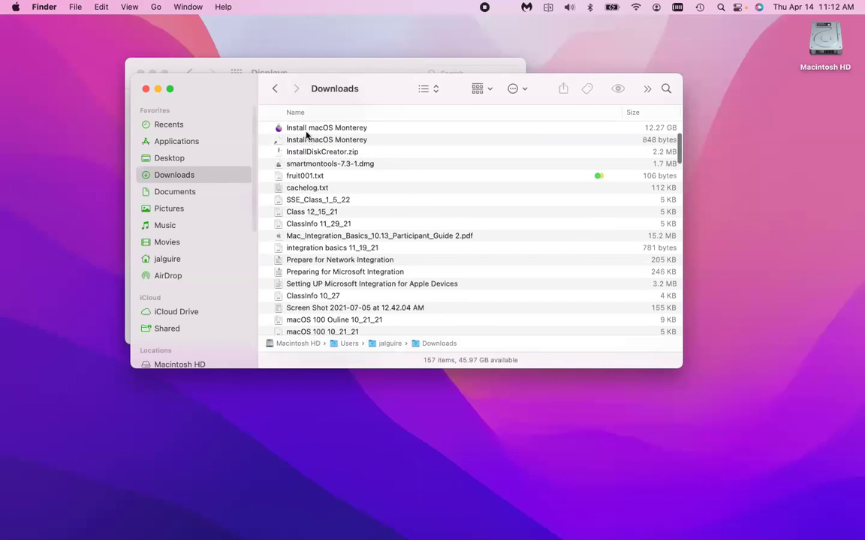
scroll(306, 135, up, 3)
click(306, 132)
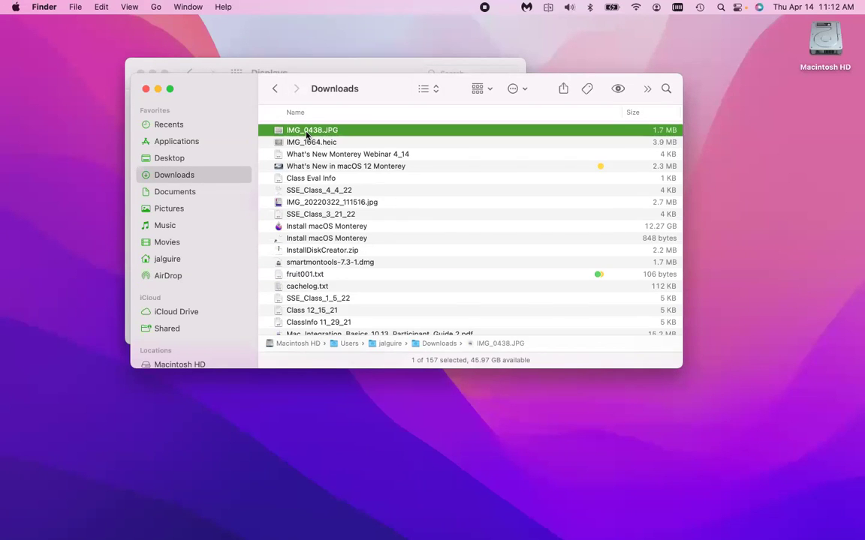
key(space)
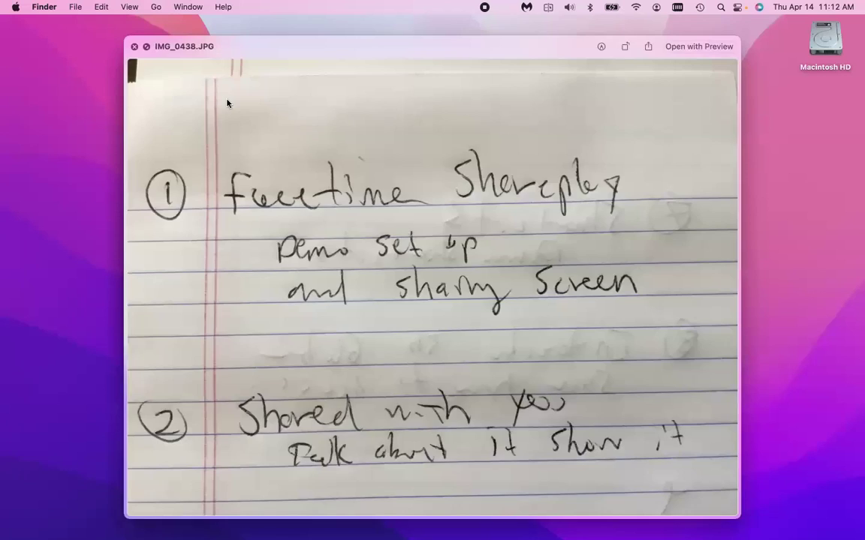
key(space)
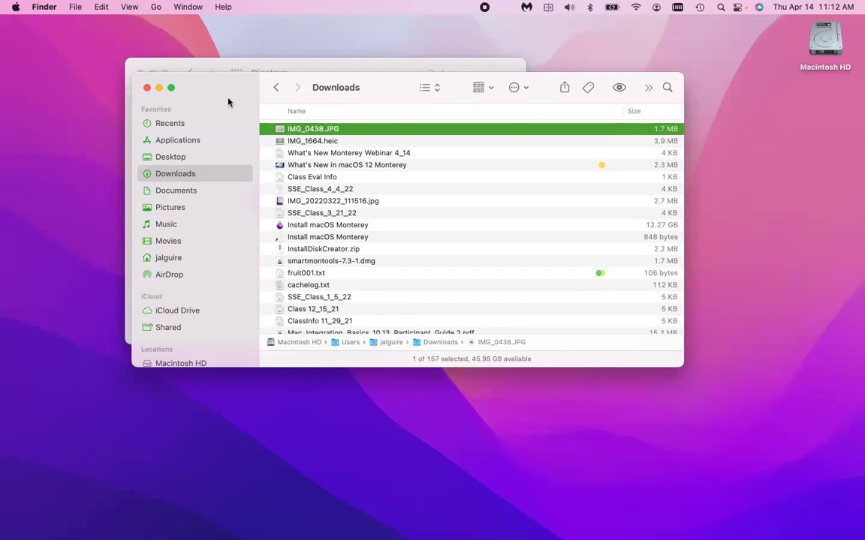
Launch Photos via Spotlight.
key(super+space)
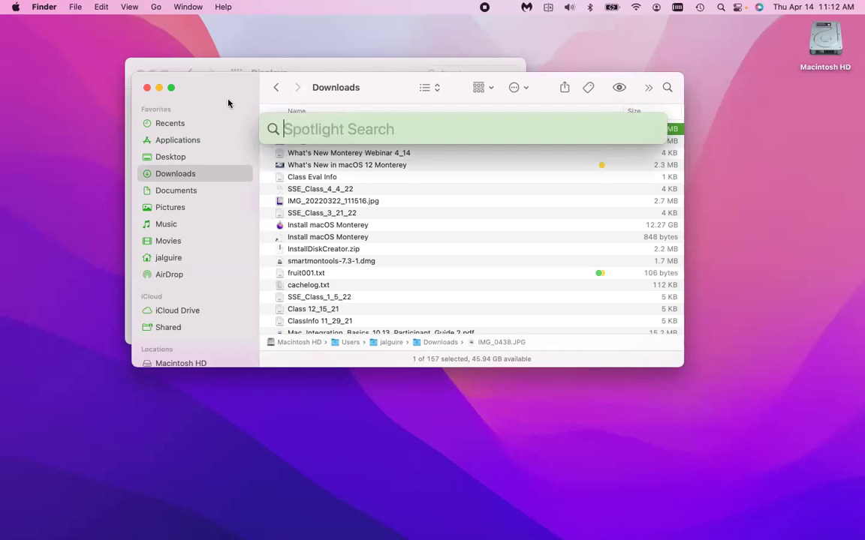
key(Escape)
key(super+o)
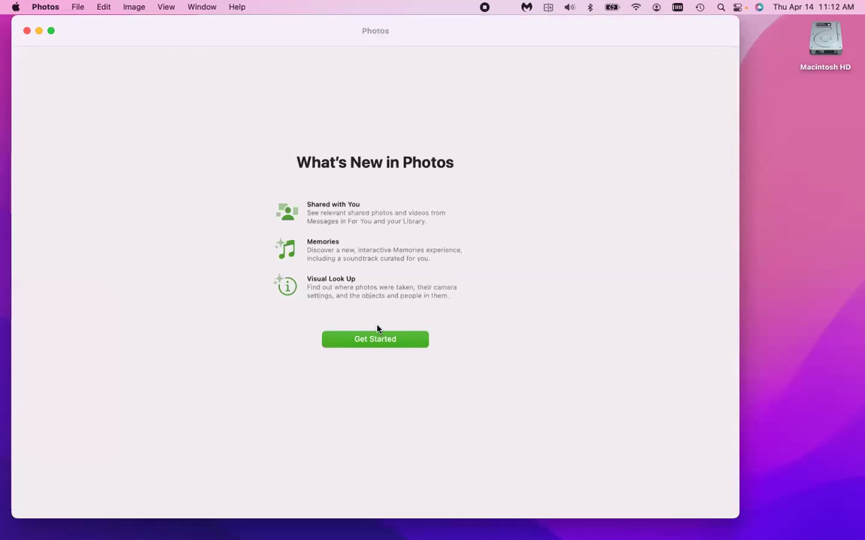
Dismiss Photos' What's New screen and show the full photo library.
click(376, 338)
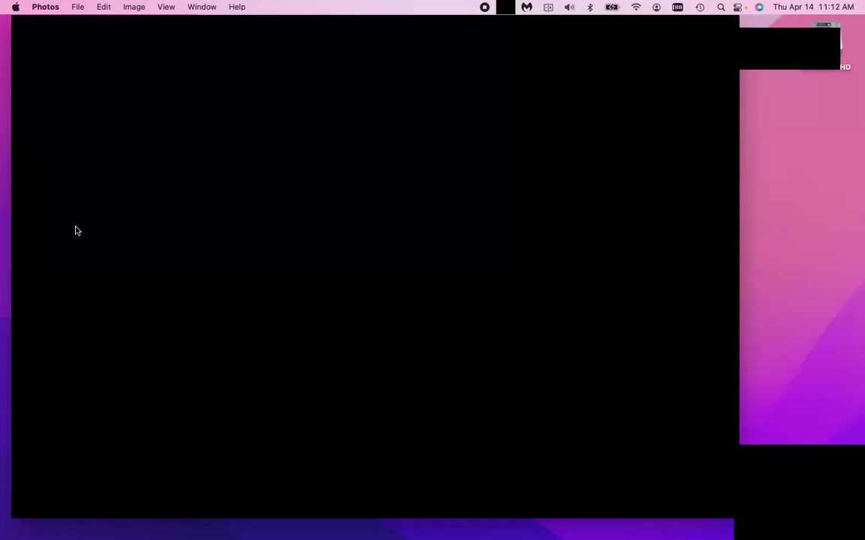
key(super+Tab)
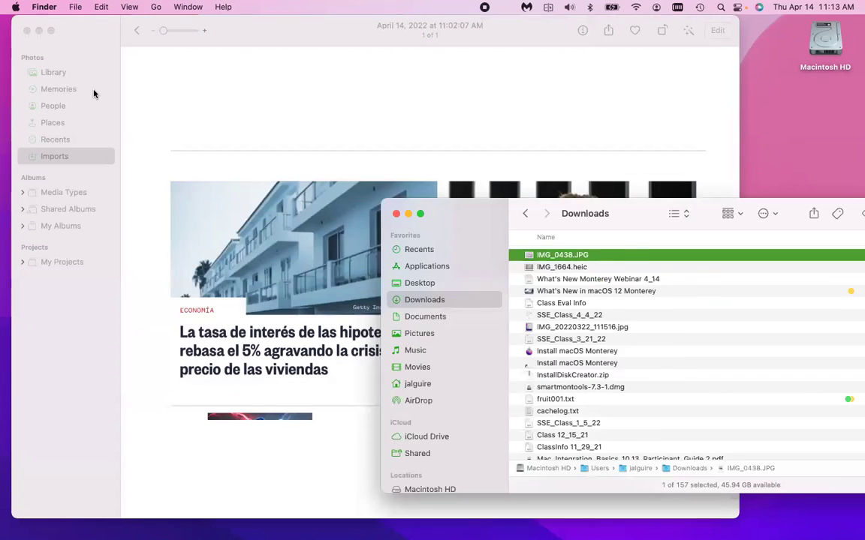
click(84, 78)
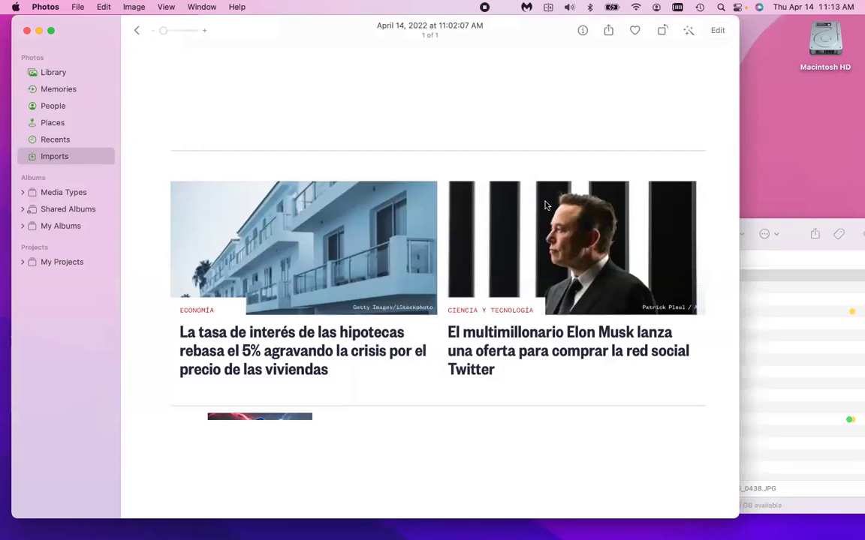
click(75, 89)
key(super+4)
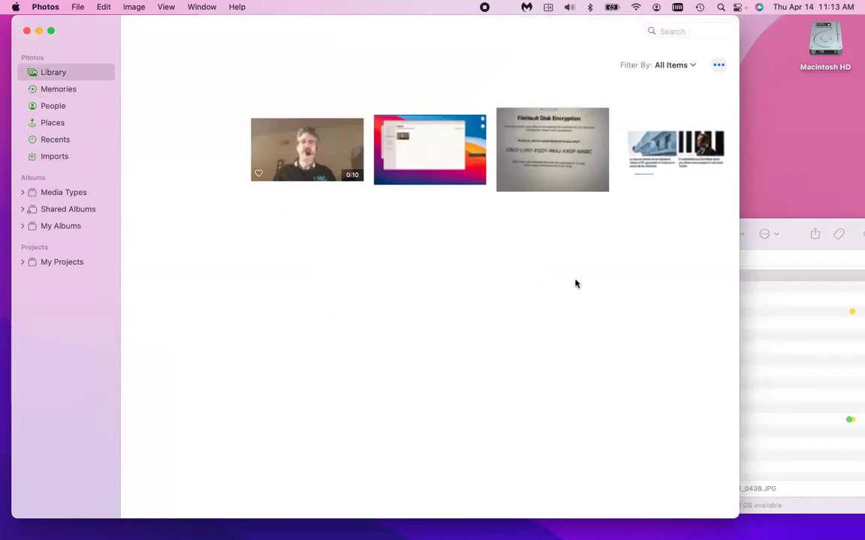
Drag IMG_0438.JPG from Finder's Downloads into Photos to import it.
key(super+Tab)
click(542, 276)
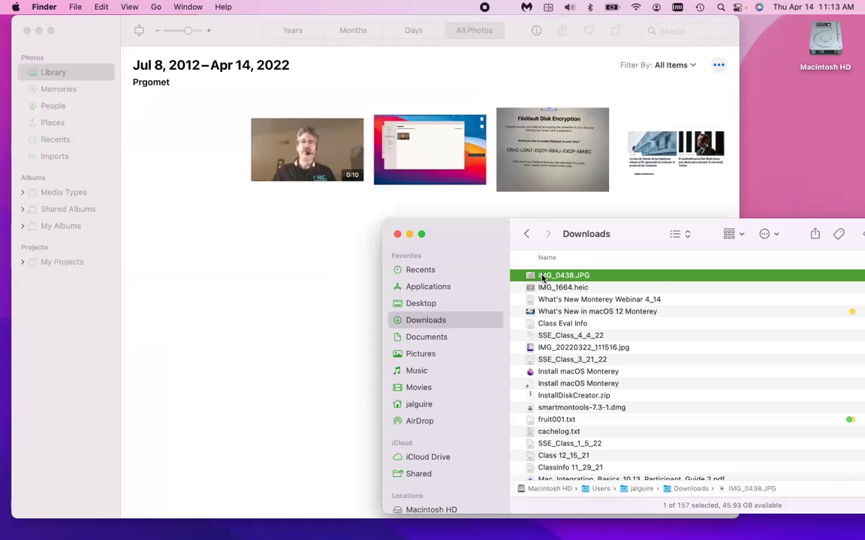
drag(541, 278, 312, 291)
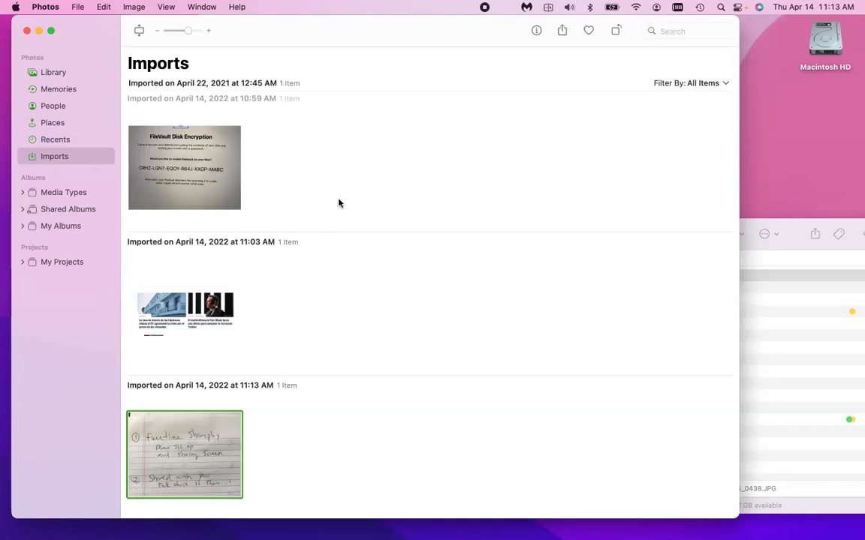
Open the imported handwritten note photo full size and select its Live Text.
key(space)
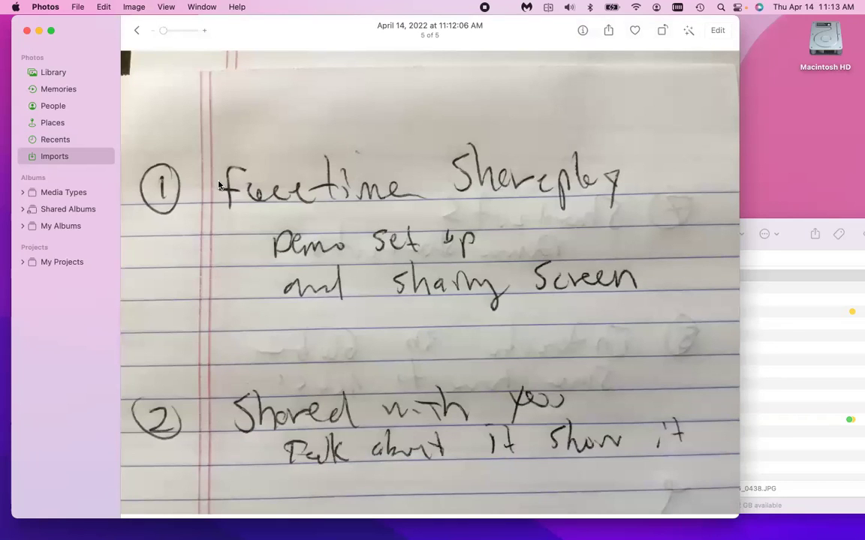
drag(218, 182, 200, 169)
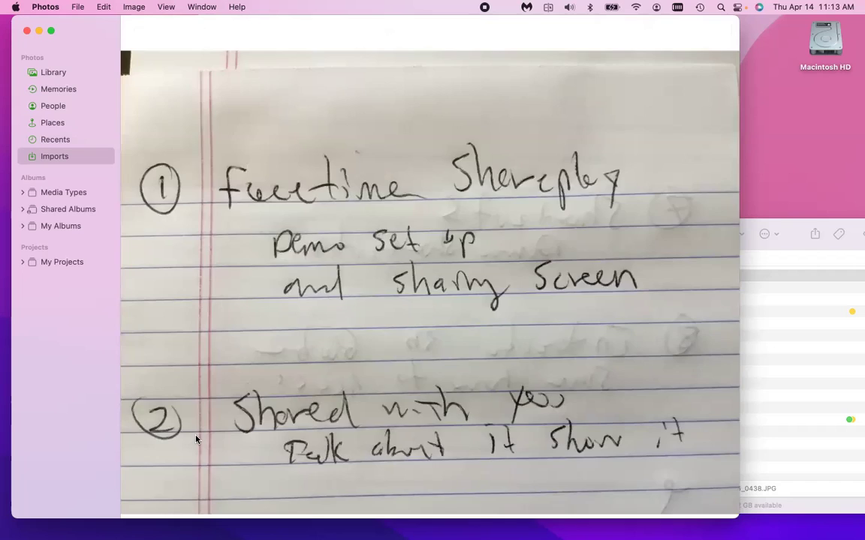
key(space)
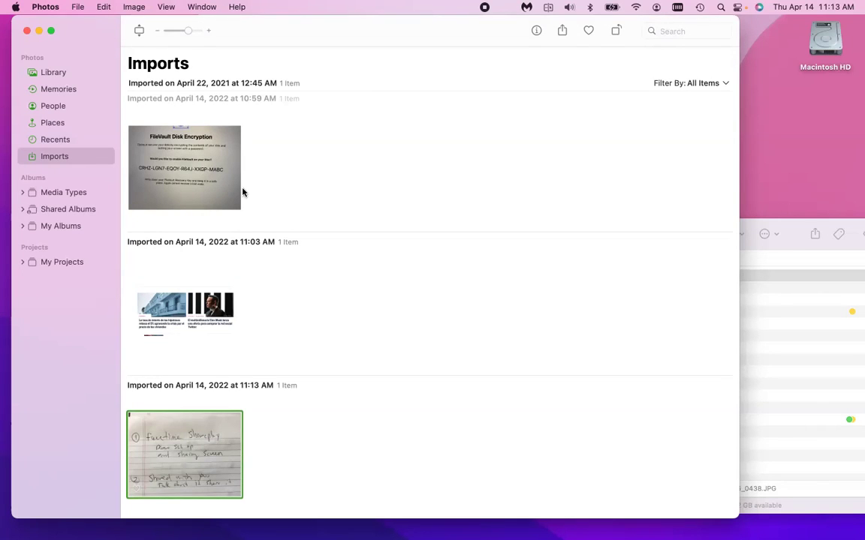
key(space)
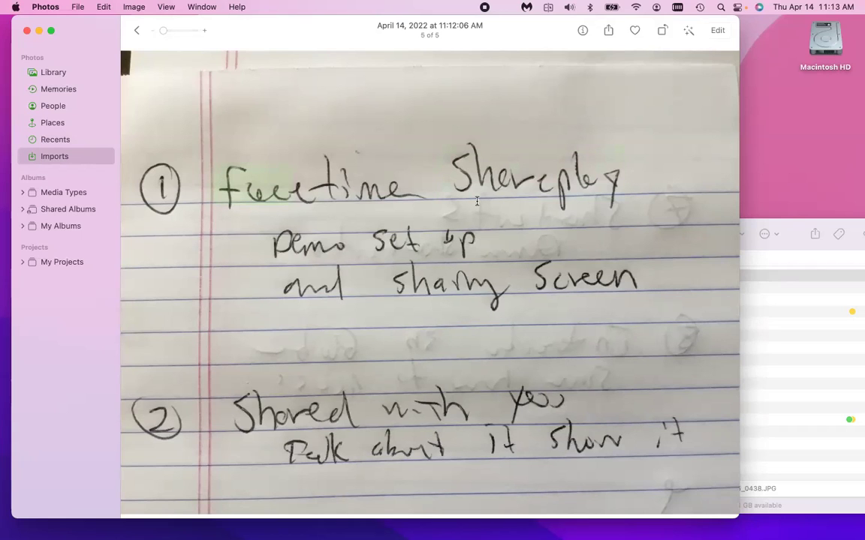
key(super+c)
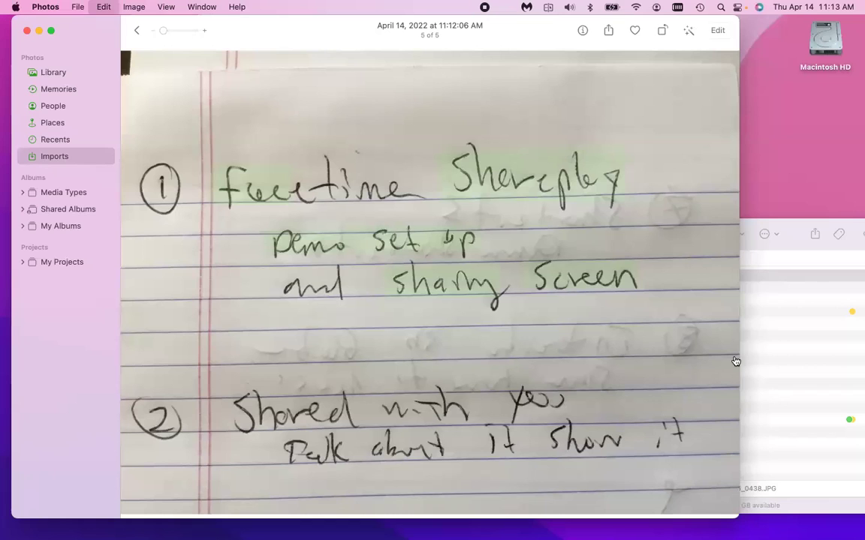
Keep Photos in front and open a Quick Note beside the photo with Fn-Q.
key(super+Tab)
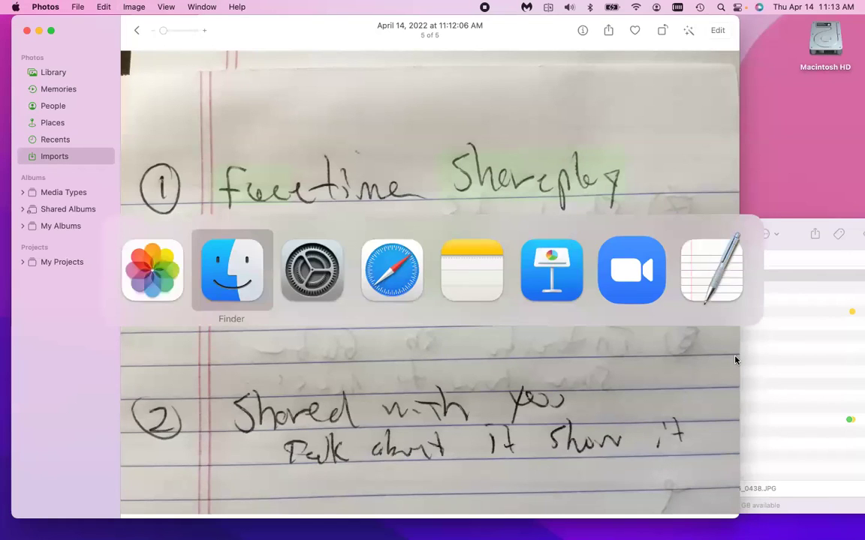
key(super+shift+Tab)
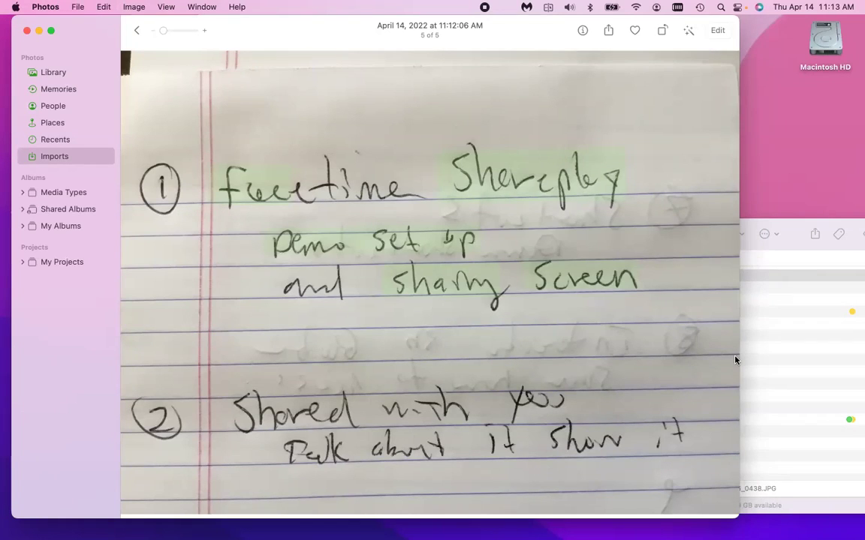
key(fn+q)
Paste the recognised handwriting at the end of the quick note, then close the quick note.
click(724, 410)
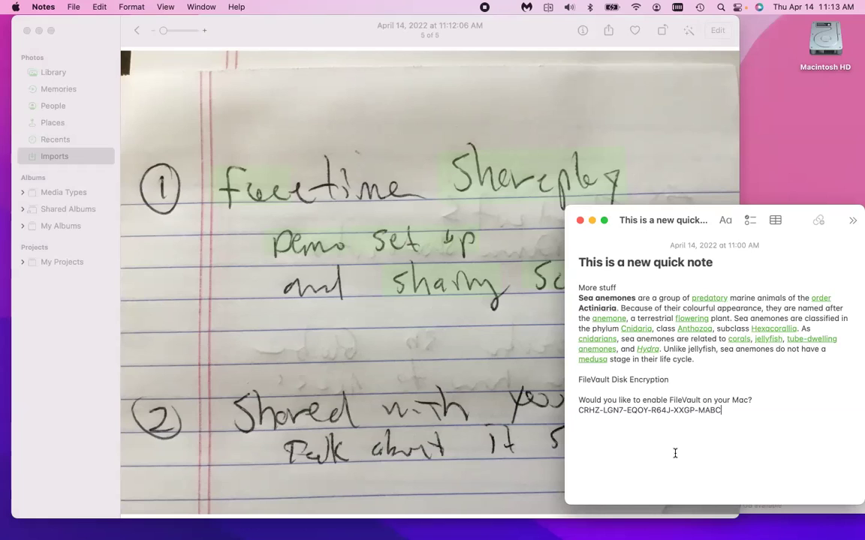
key(Return)
key(Return)
key(super+v)
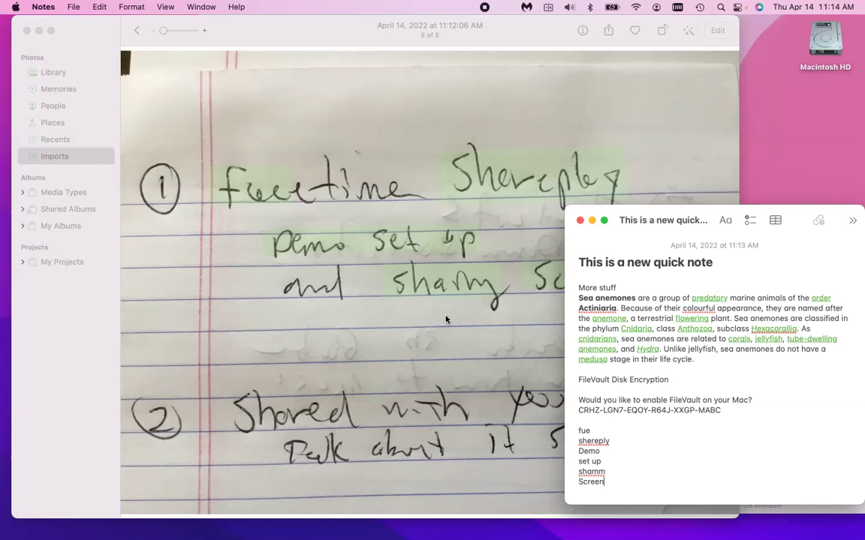
click(411, 172)
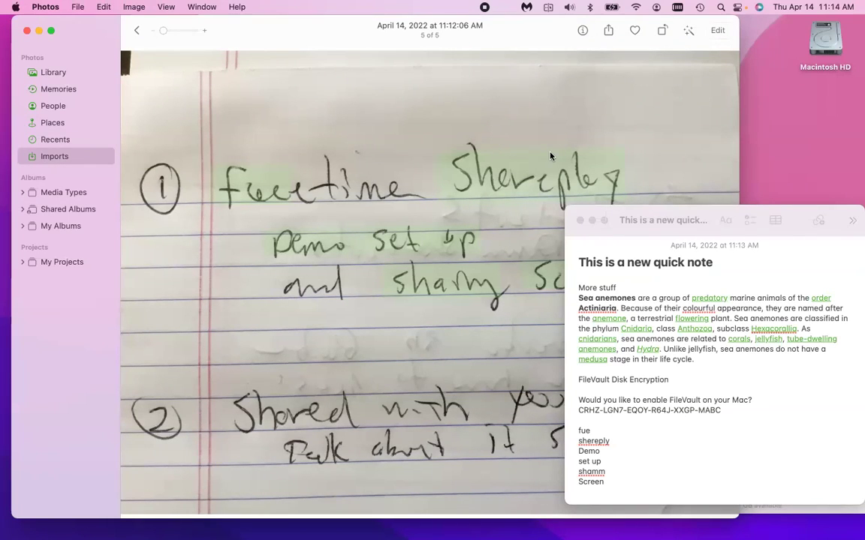
click(580, 221)
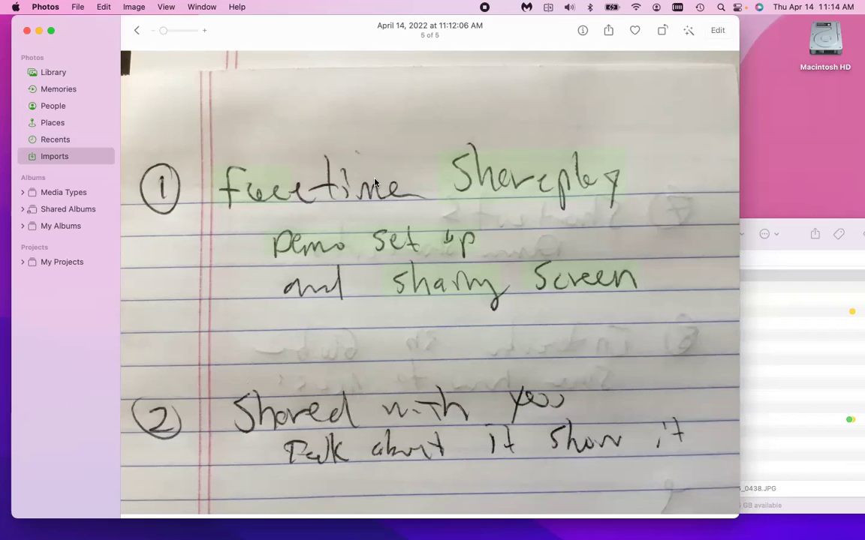
Quit Photos, close the Displays settings window, and close the Downloads window.
key(super+q)
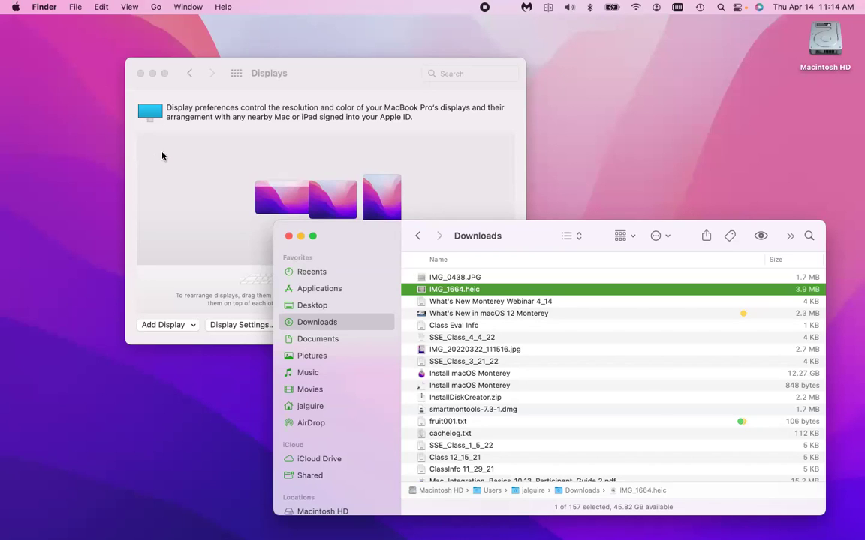
click(253, 142)
key(super+q)
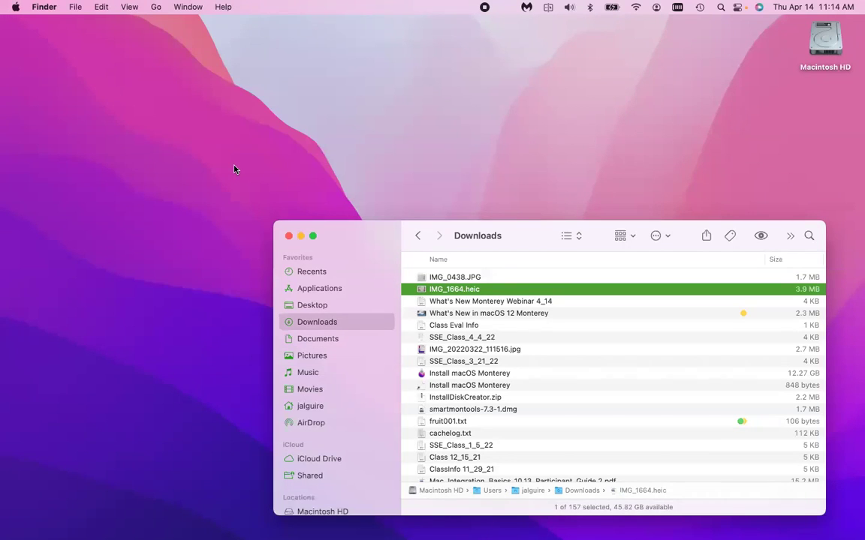
drag(299, 244, 189, 172)
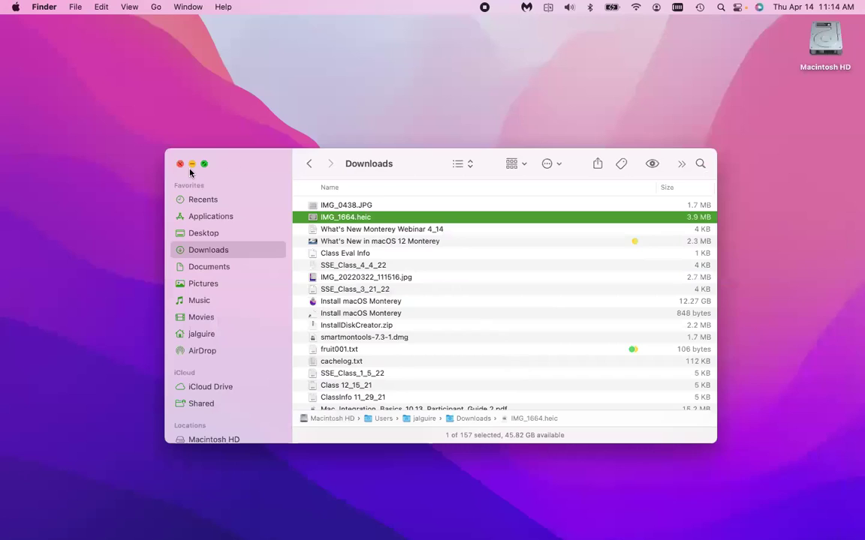
click(180, 163)
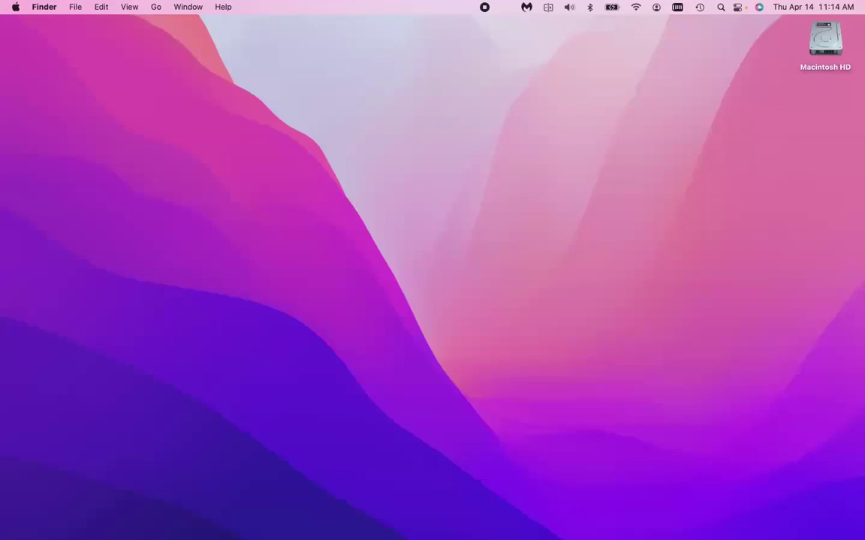
Spotlight-search 'shortcut', quit the System Preferences window it opens, and open the Apple menu.
key(super+space)
text(short)
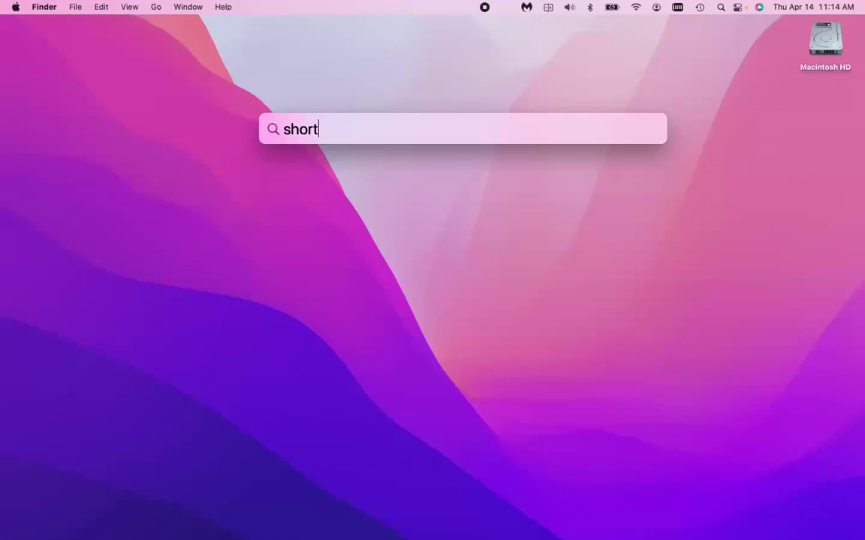
text(cut)
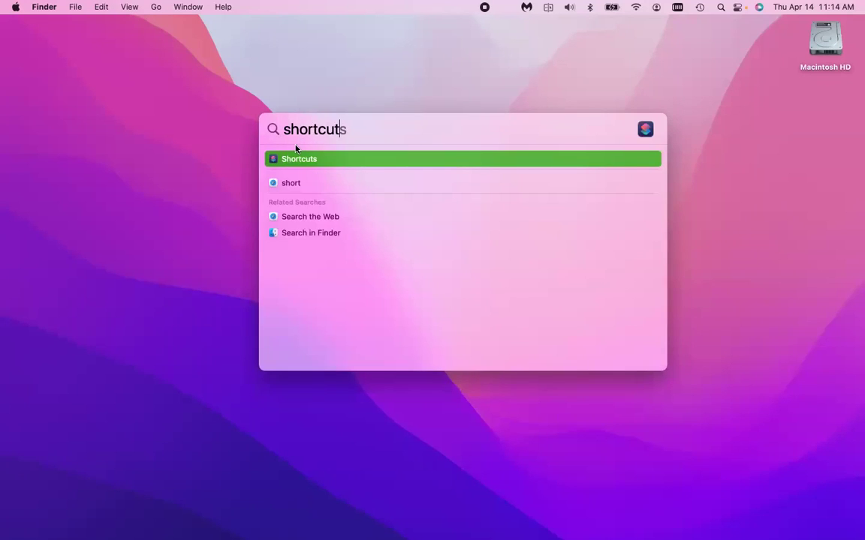
key(Return)
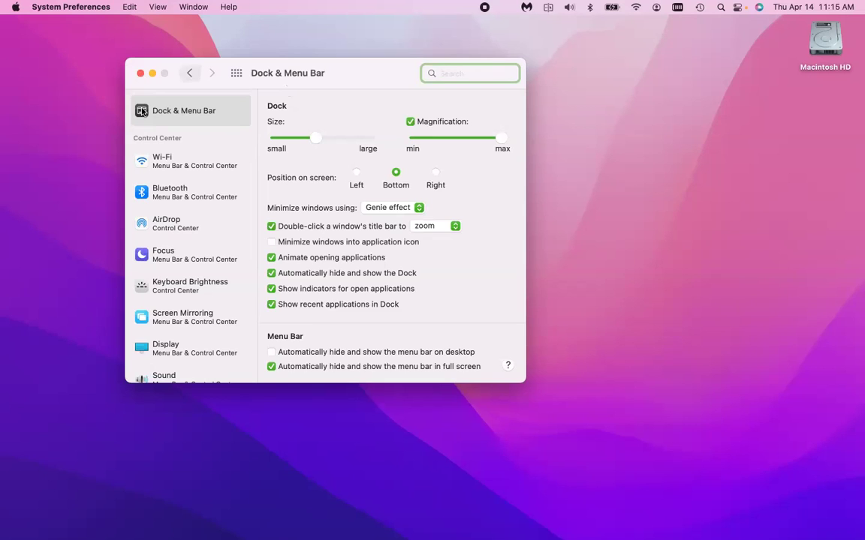
key(super+q)
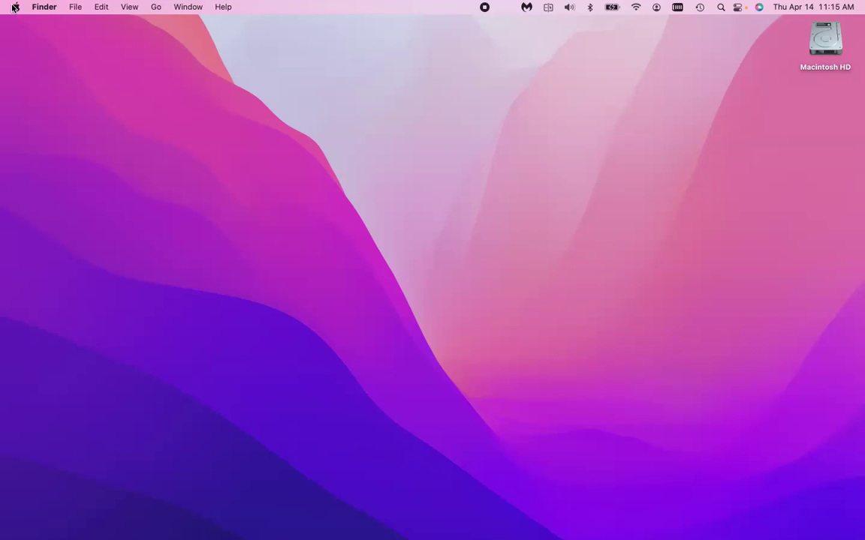
click(14, 8)
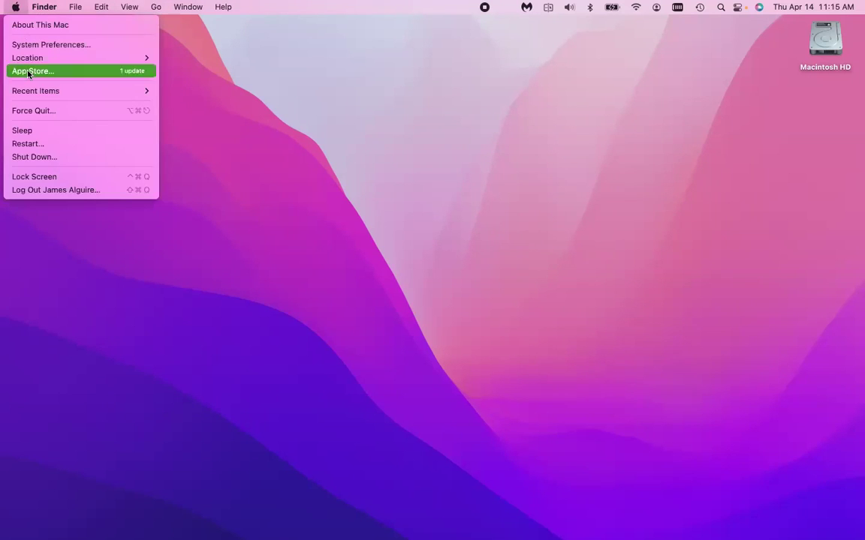
Launch the App Store, search it for 'shortcuts app', then start a Spotlight search for 'shortcut'.
click(409, 116)
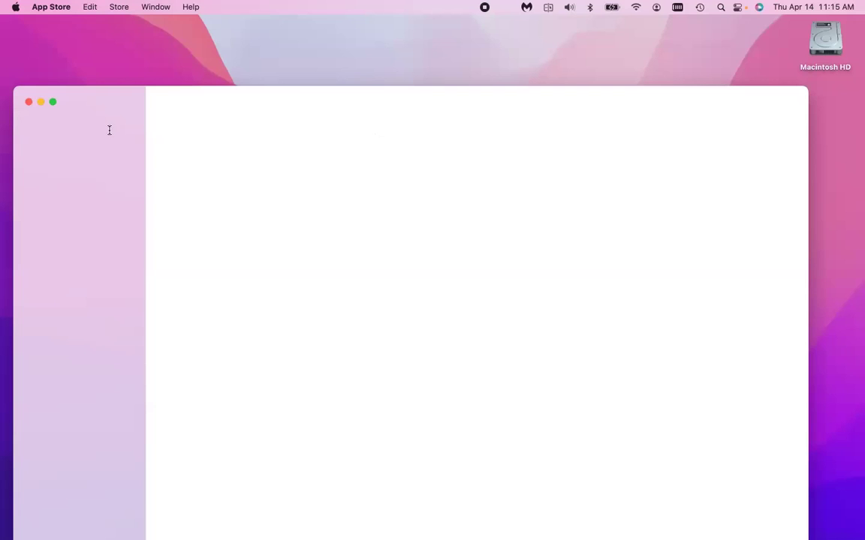
click(75, 125)
text(shortcuts)
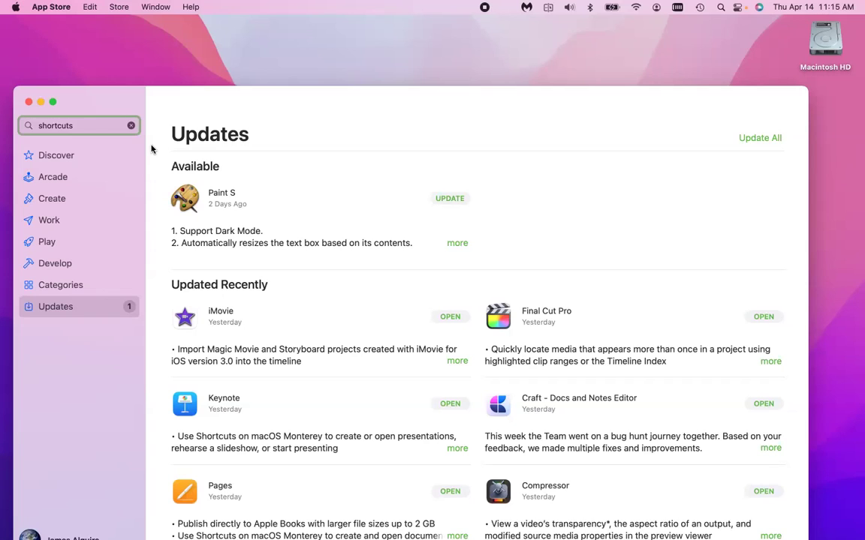
text(app)
key(Return)
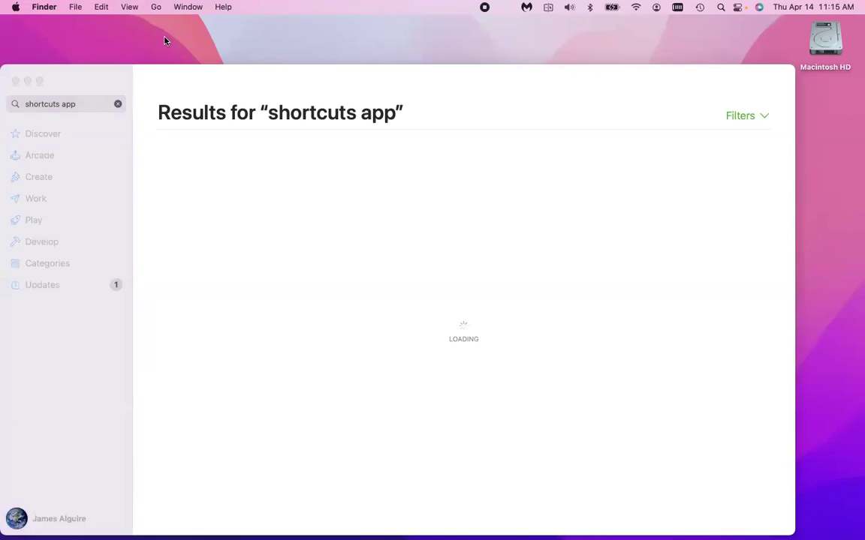
key(super+space)
text(short)
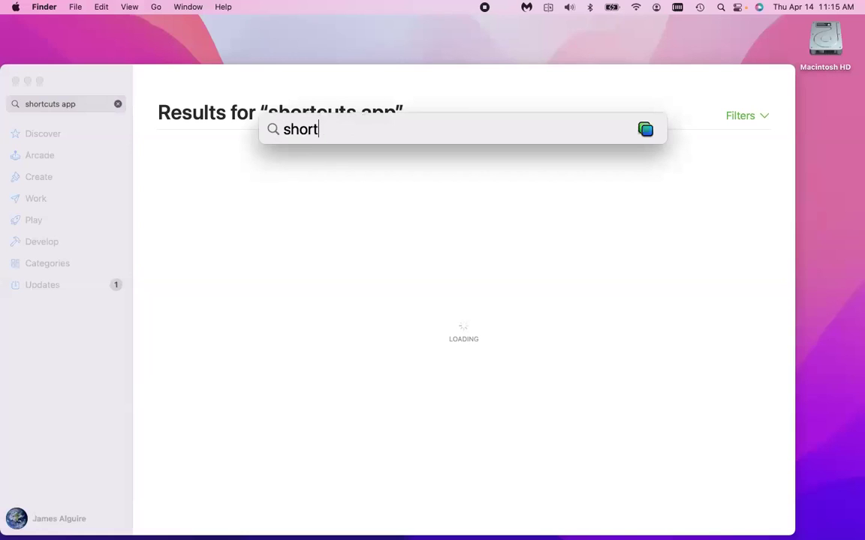
text(cut)
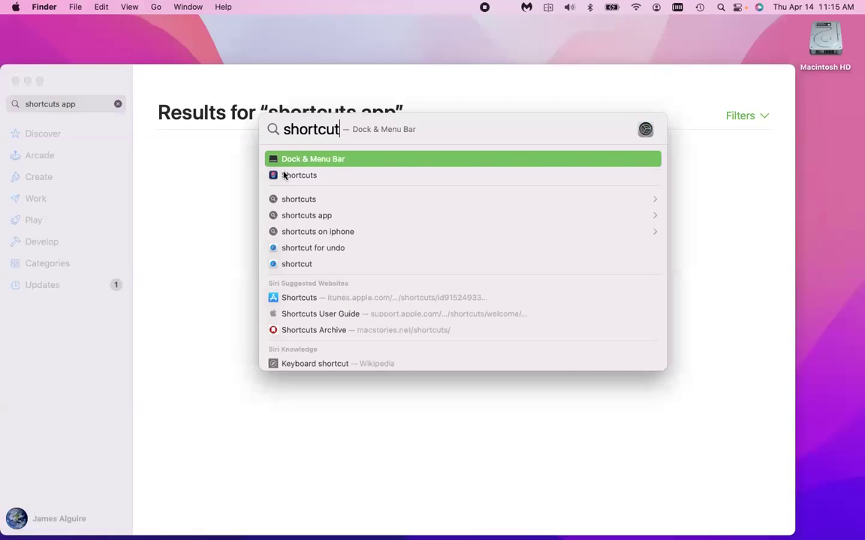
Launch Shortcuts from the Spotlight results and switch to its All Shortcuts window.
click(298, 200)
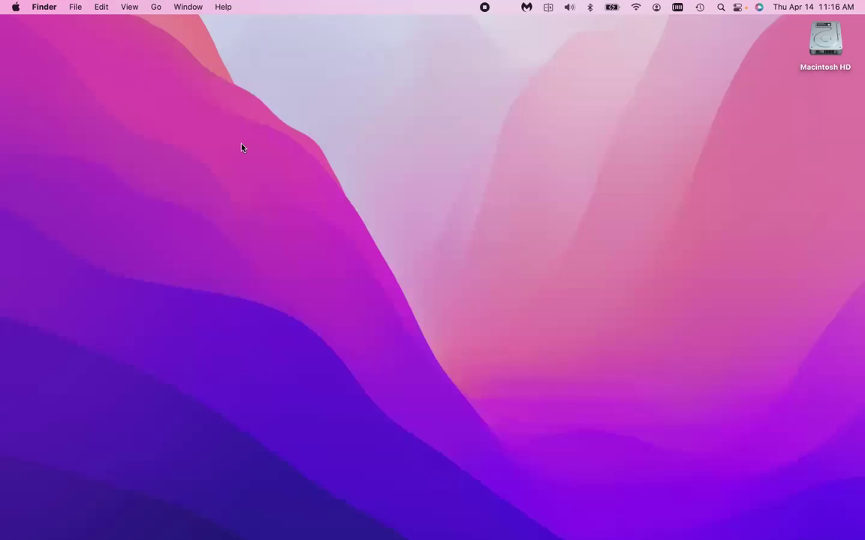
key(super+Tab)
key(super+Tab)
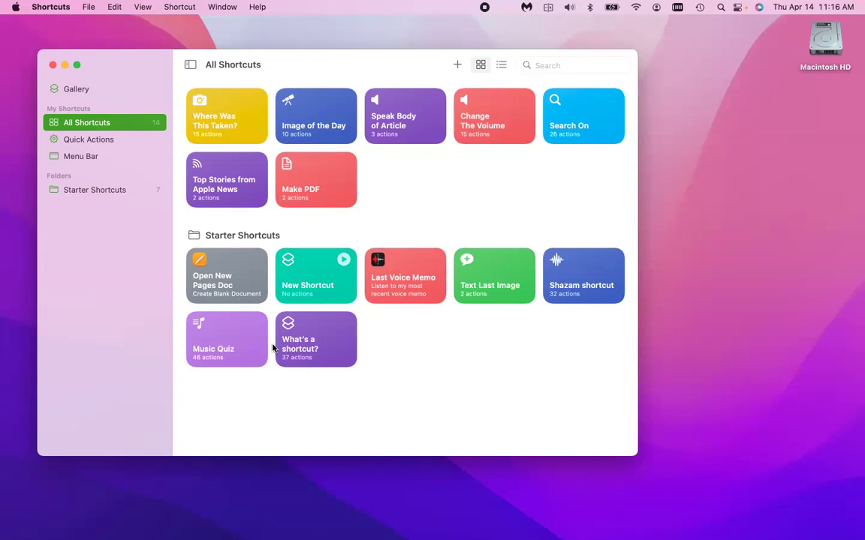
Run the Last Voice Memo shortcut, dismiss the Voice Memos welcome and iCloud prompts, then quit Voice Memos.
mouse_move(402, 293)
click(401, 293)
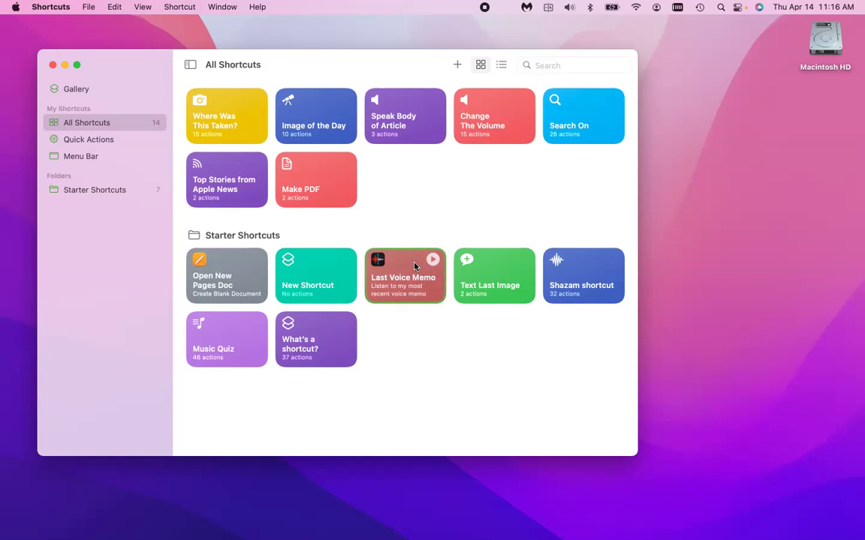
key(super+r)
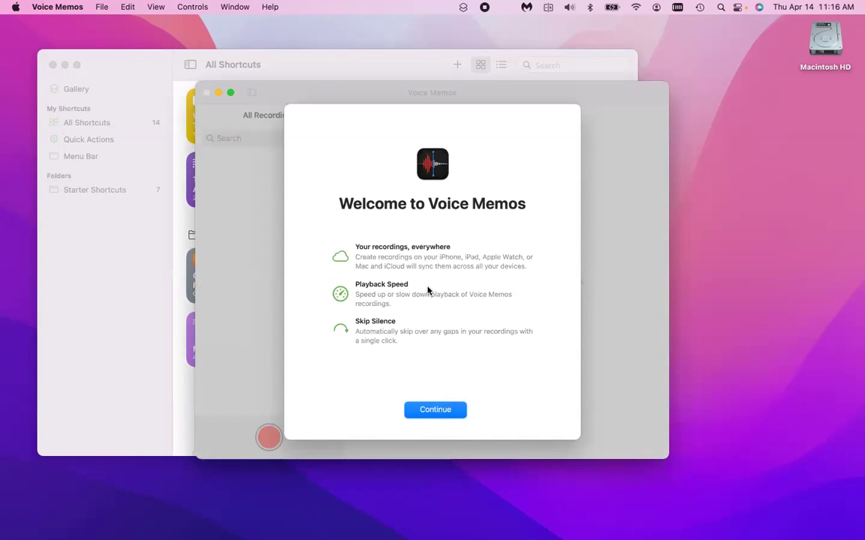
key(Return)
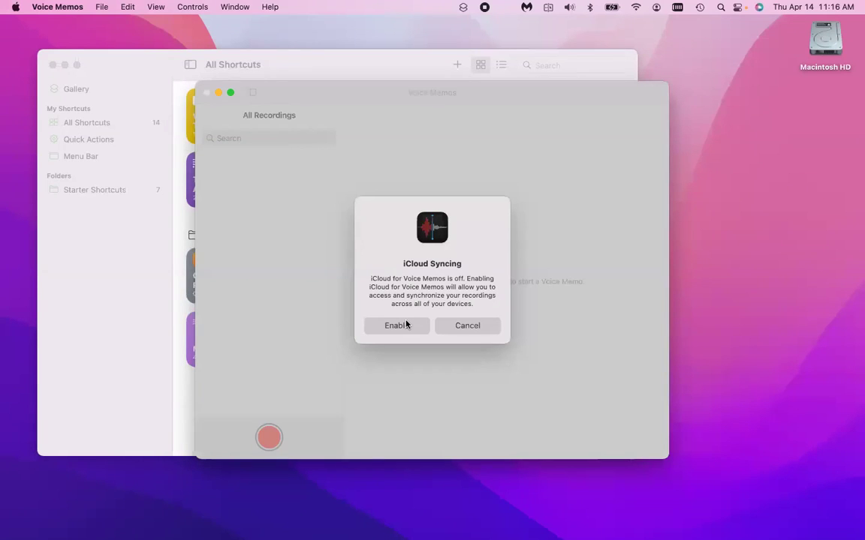
click(398, 325)
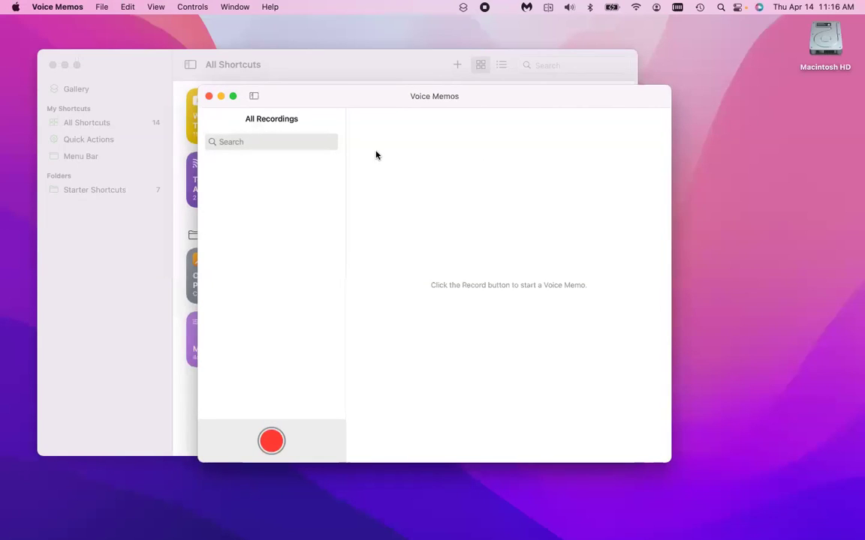
key(super+q)
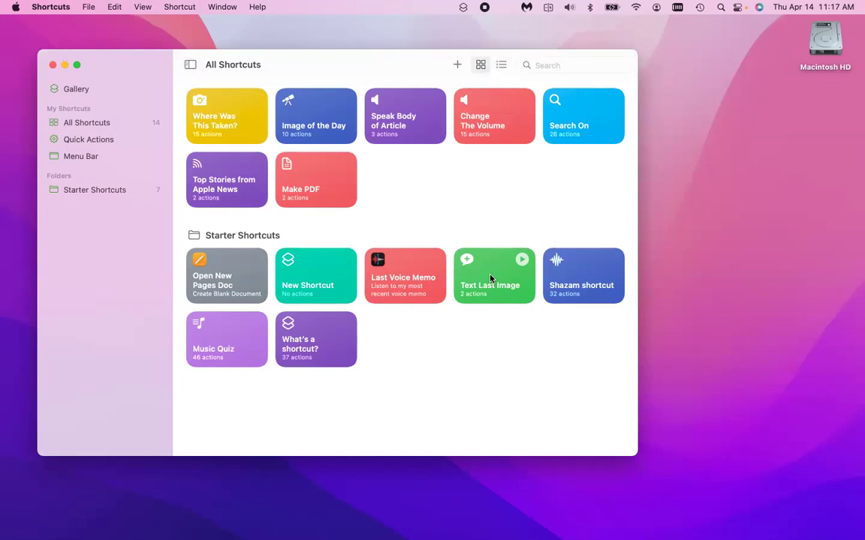
Start a new shortcut and add Pages' Create Document action to it.
click(490, 279)
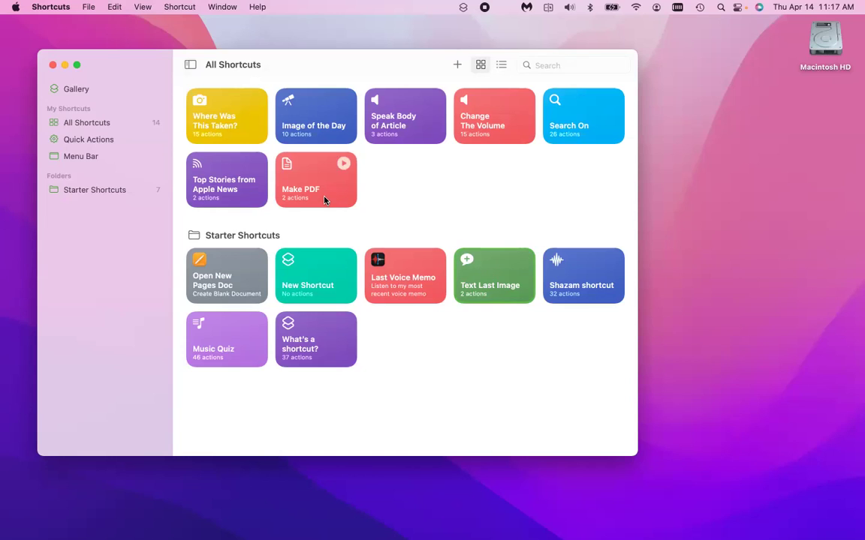
click(456, 66)
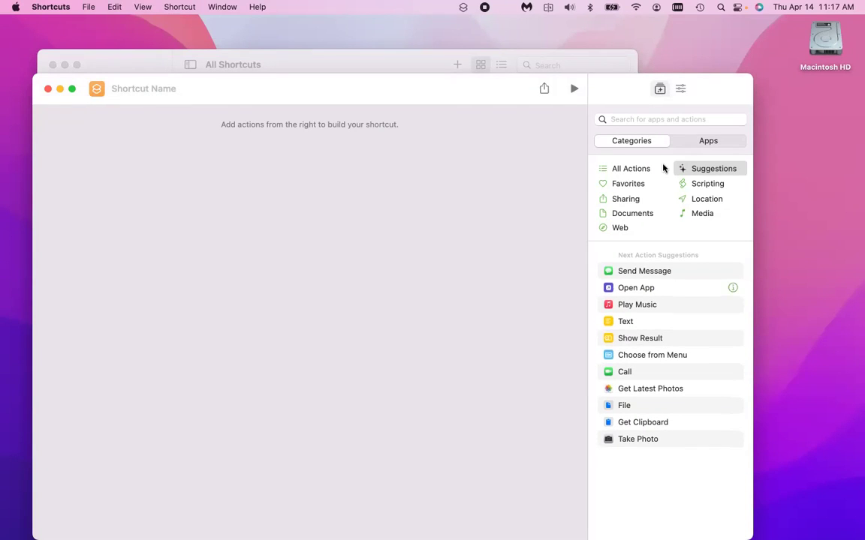
click(651, 122)
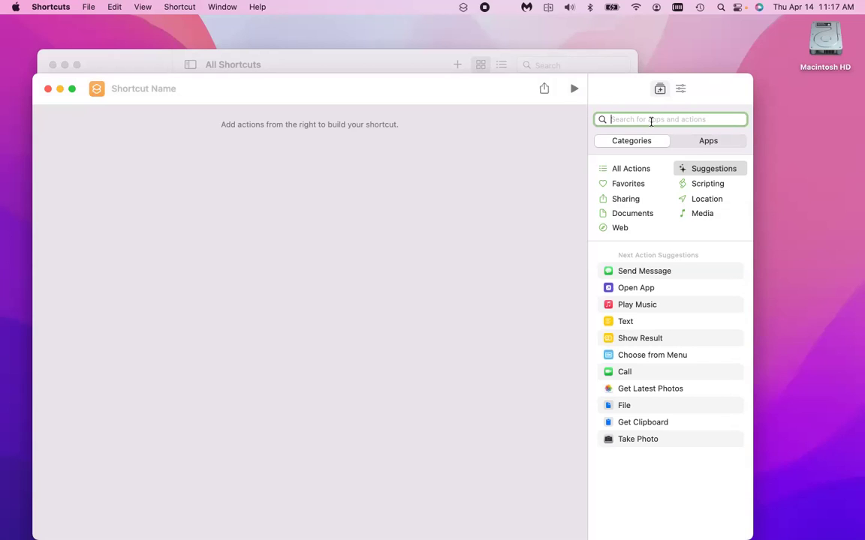
text(pages)
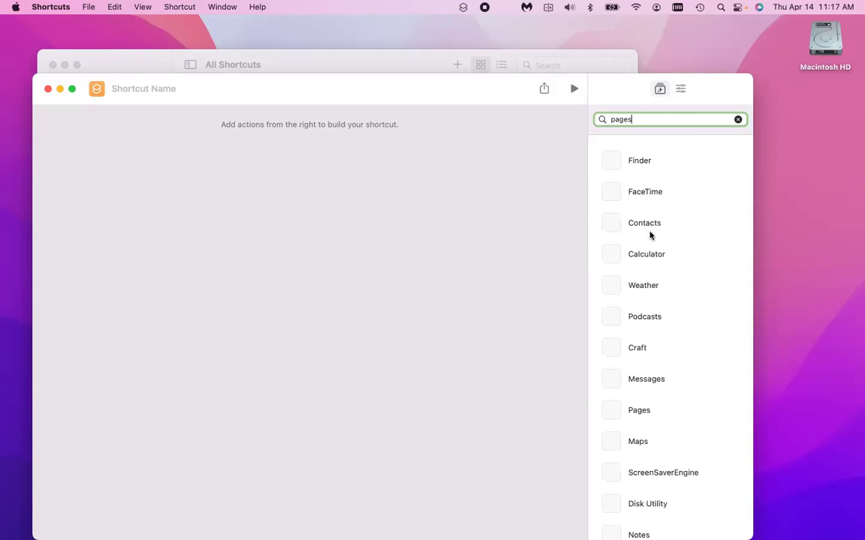
click(631, 168)
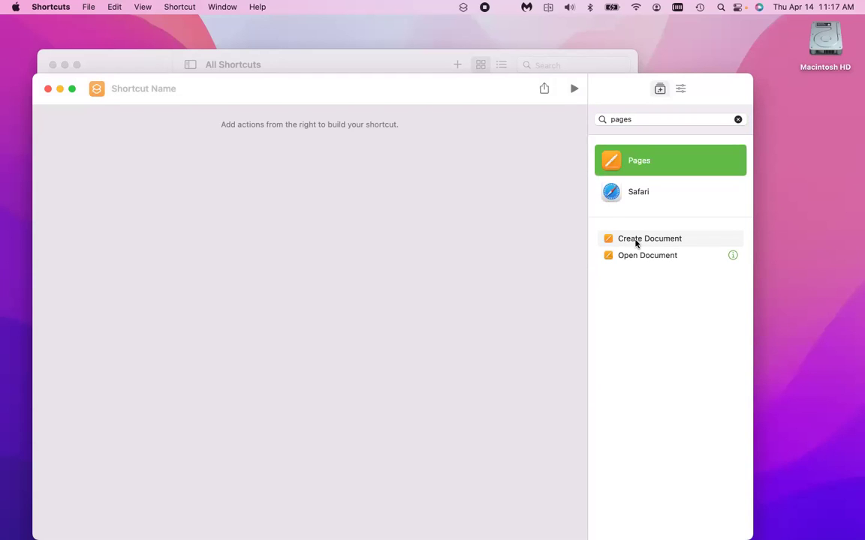
click(635, 240)
drag(632, 241, 337, 151)
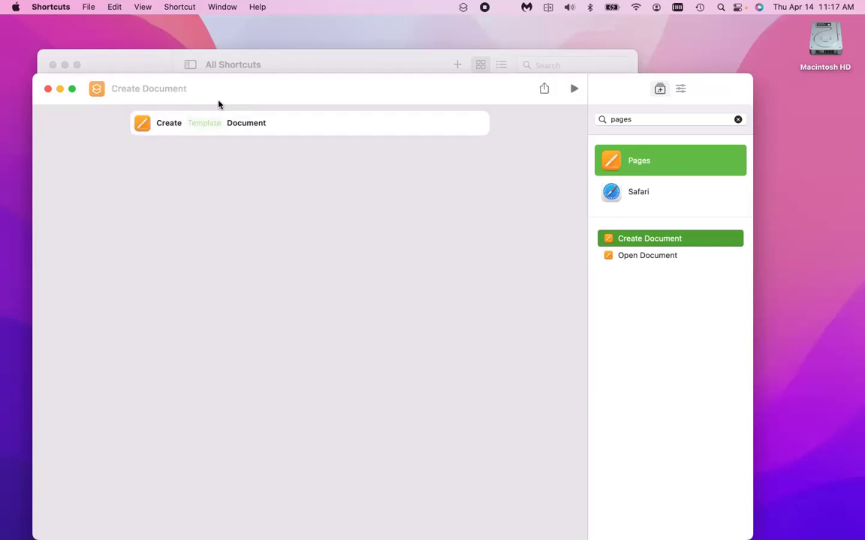
Name the new shortcut 'Create Pages Document'.
click(143, 89)
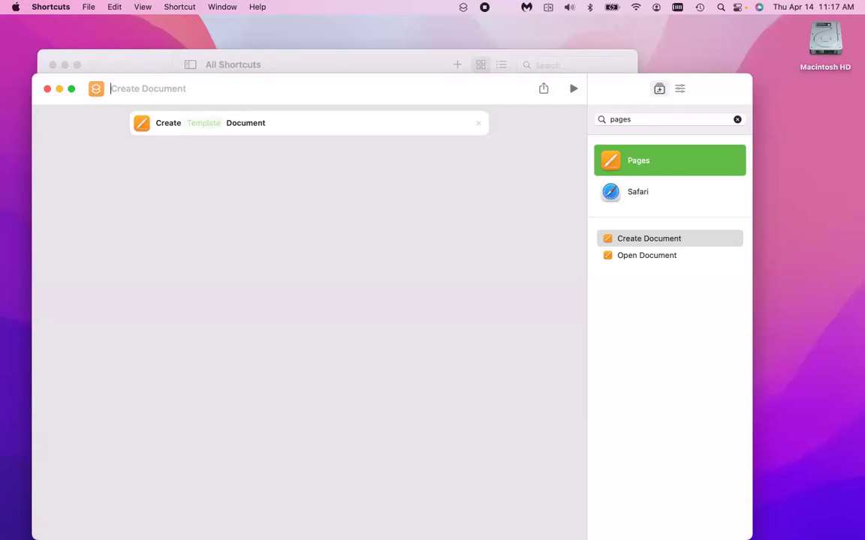
text(Create Pages Document)
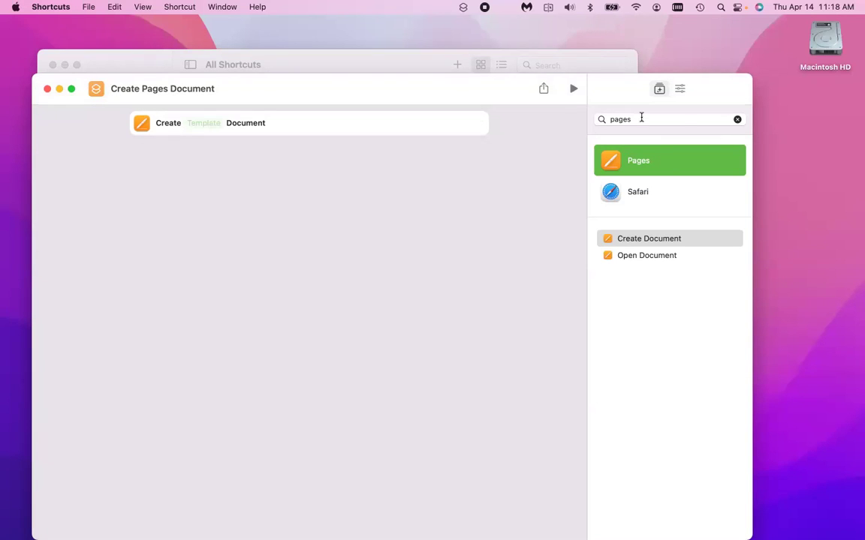
Clear the 'pages' action search and show the shortcut's Details sidebar.
click(737, 120)
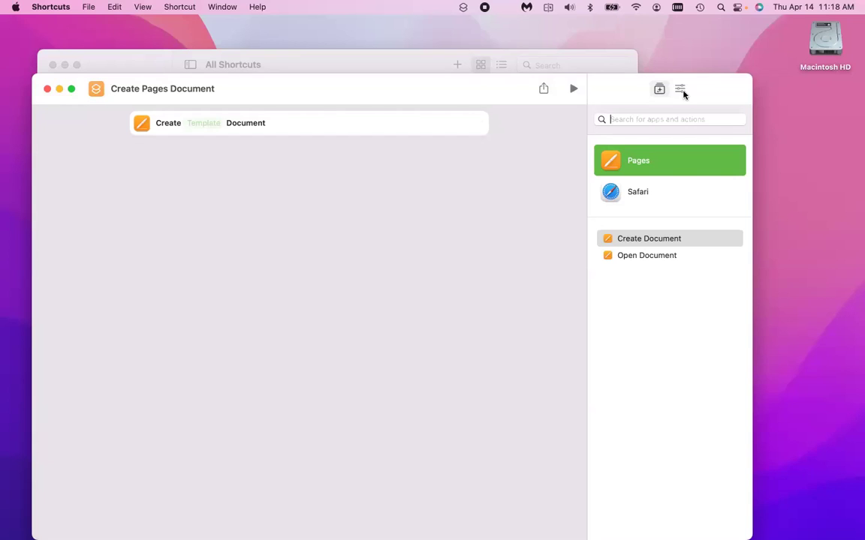
click(682, 90)
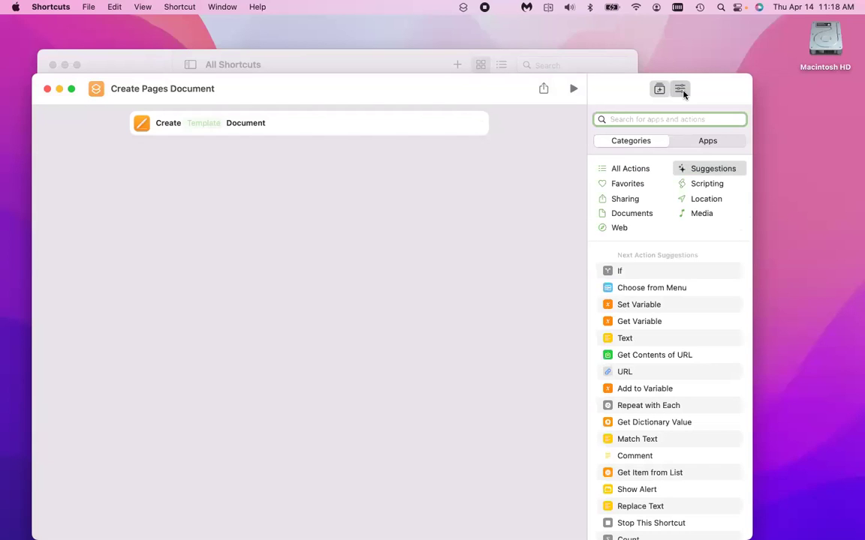
click(680, 88)
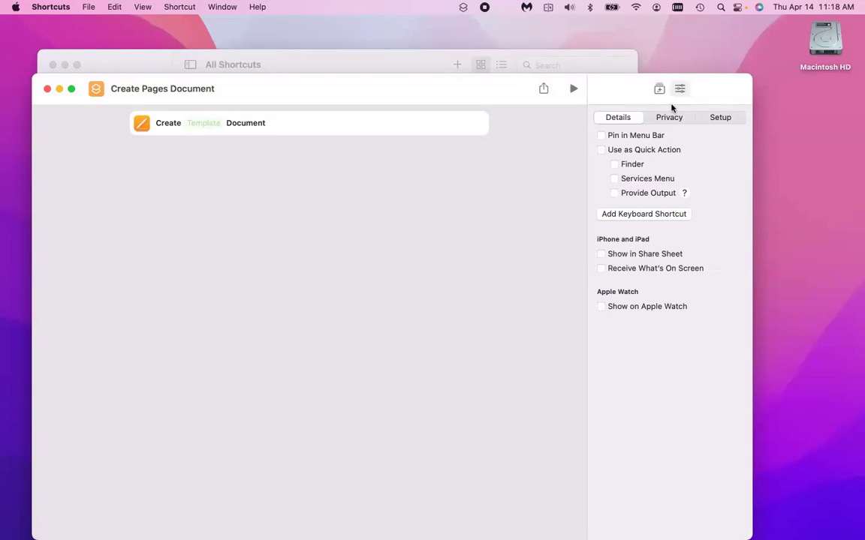
Browse the Privacy and Setup tabs, return to Details, and view then dismiss the sharing options.
click(680, 121)
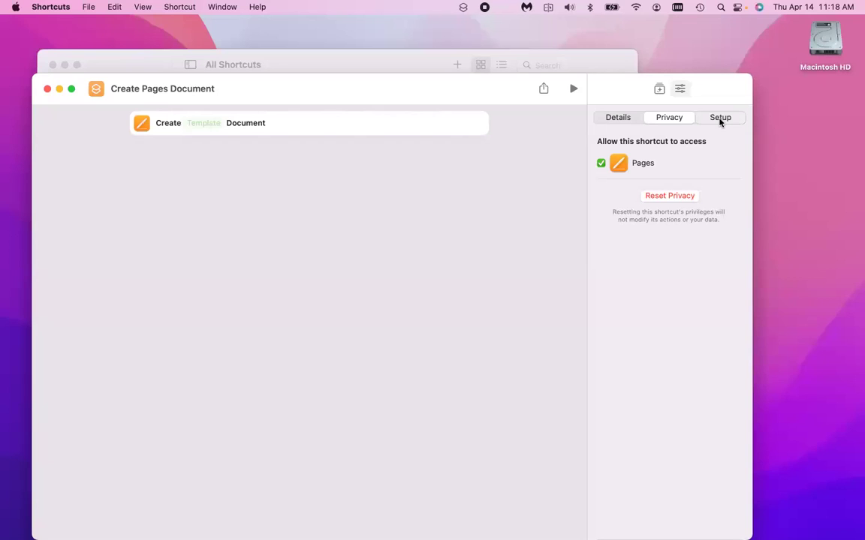
key(super+alt+3)
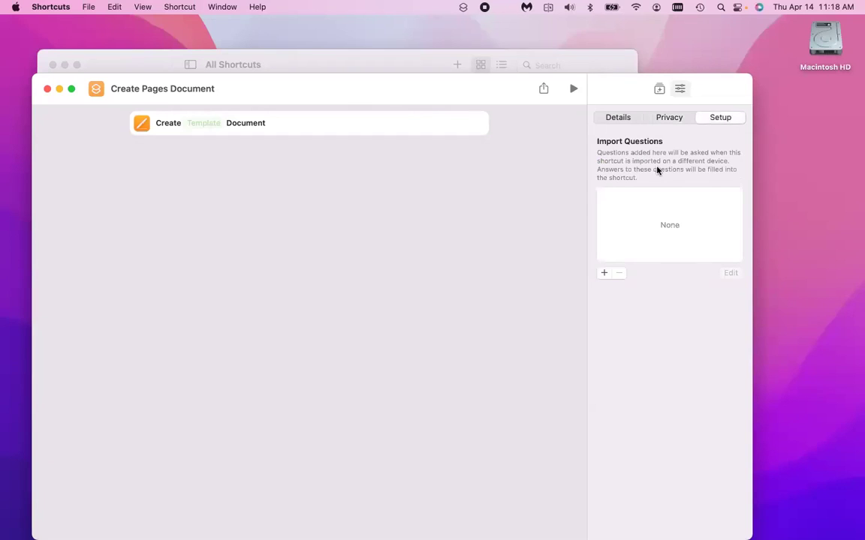
key(super+alt+2)
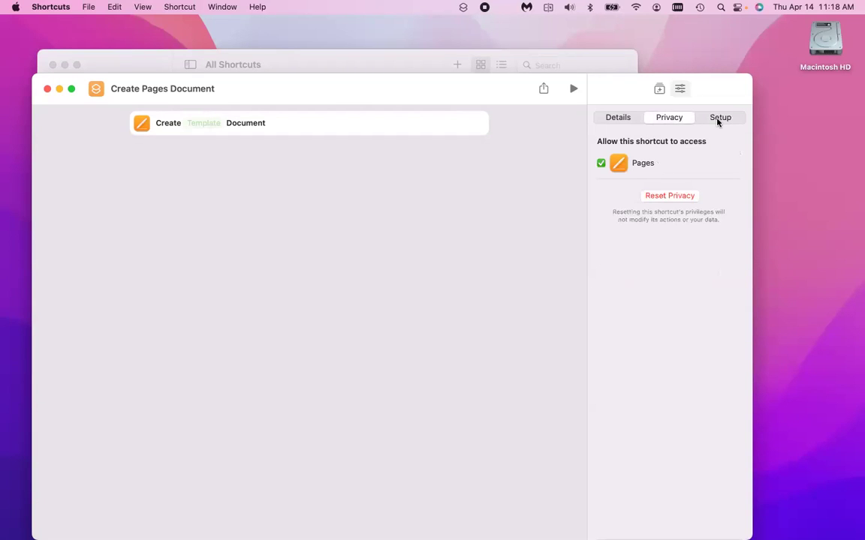
key(super+alt+3)
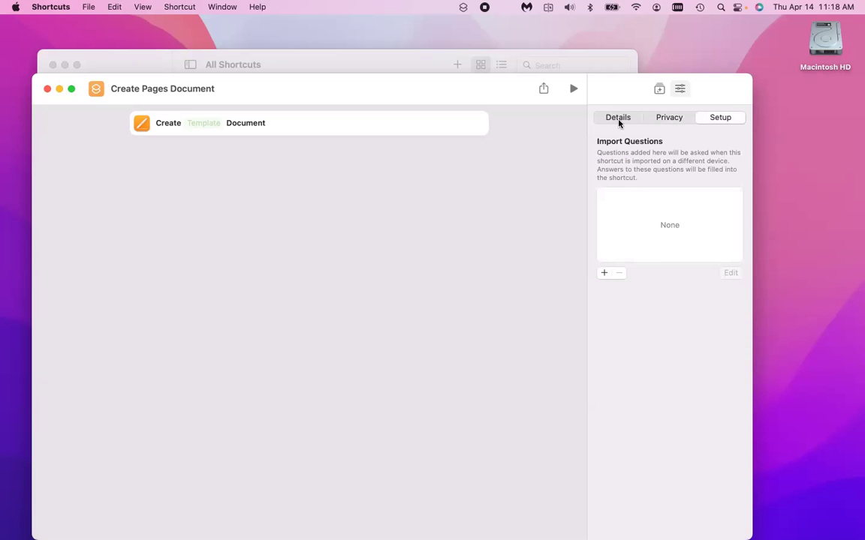
key(super+alt+1)
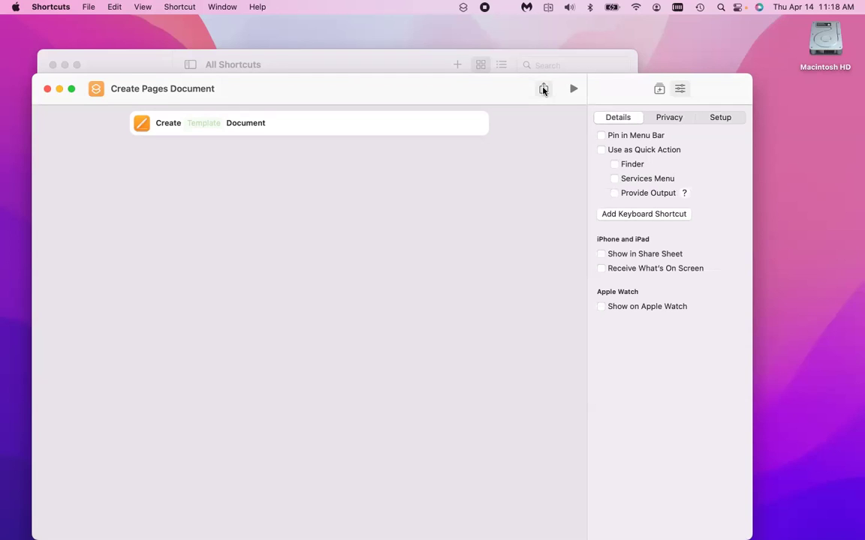
click(543, 89)
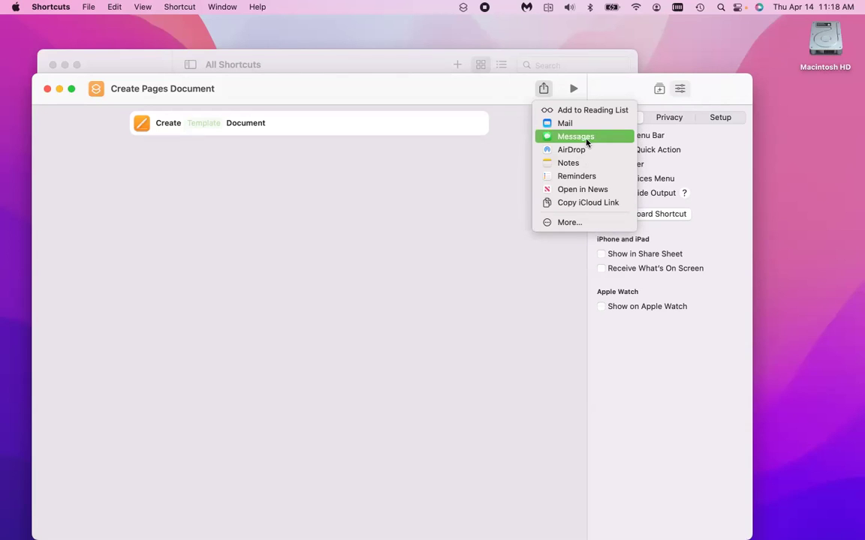
click(74, 102)
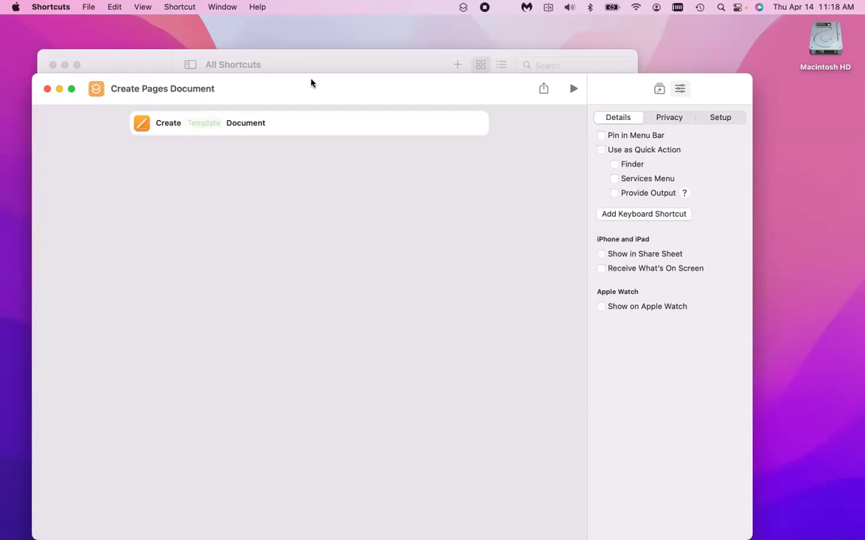
Close the editor and run Create Pages Document to open a blank Untitled Pages document.
click(47, 90)
mouse_move(253, 101)
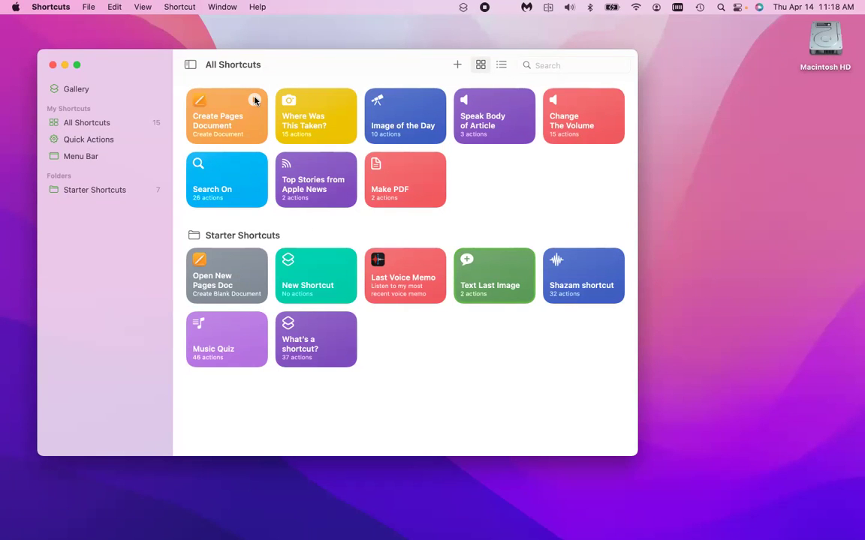
click(254, 100)
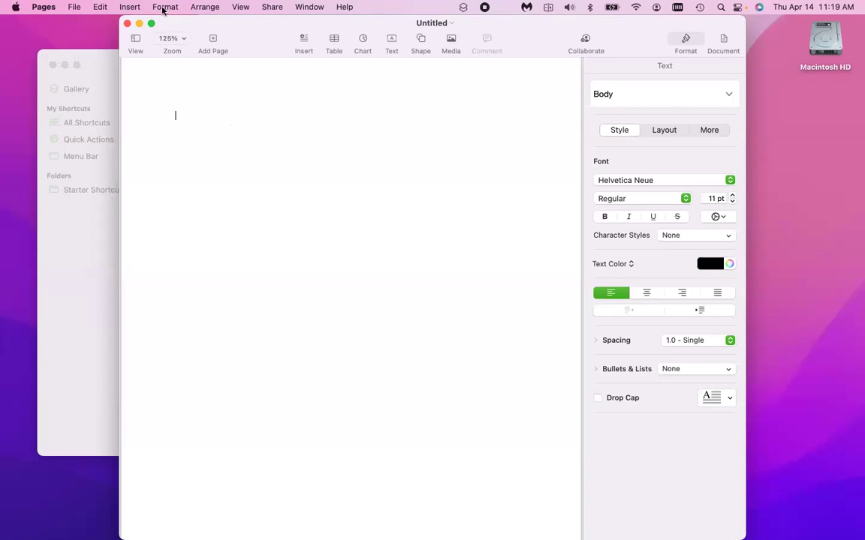
Quit Pages from its app menu to return to the Shortcuts gallery.
click(43, 6)
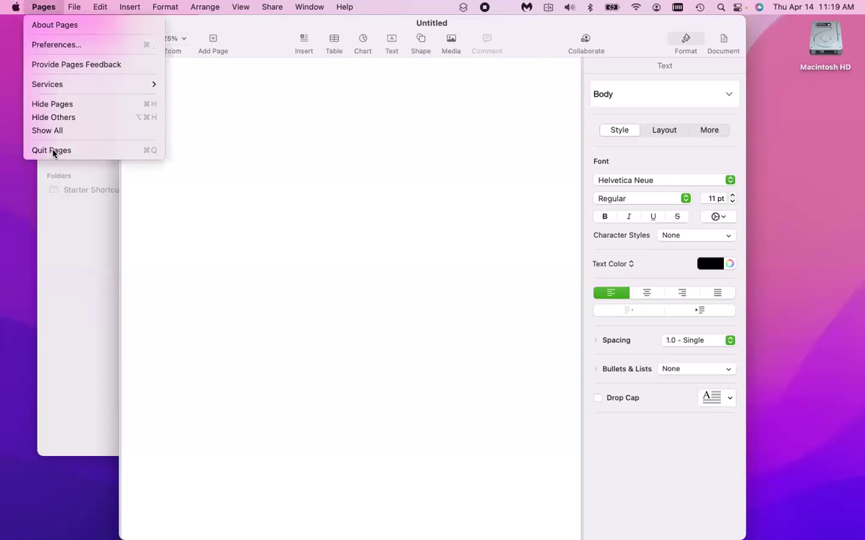
click(53, 151)
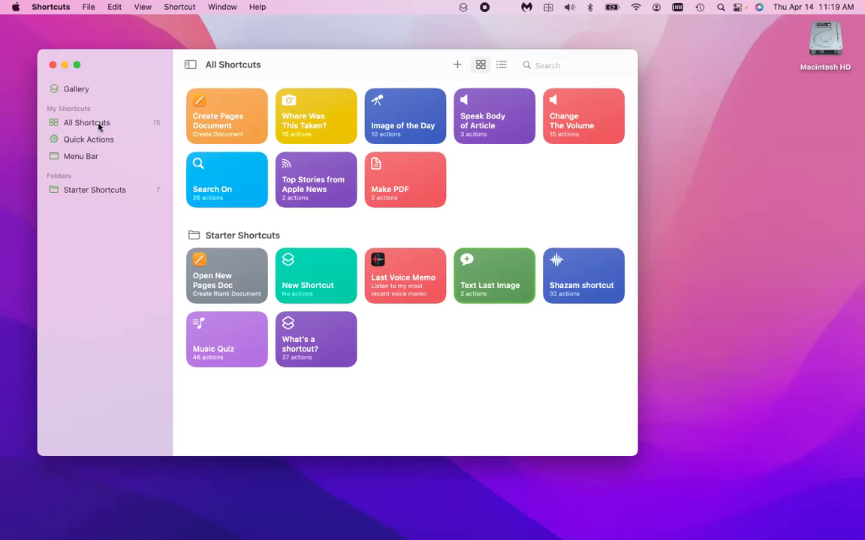
Browse the All Shortcuts, Quick Actions and Menu Bar collections in the sidebar.
click(75, 129)
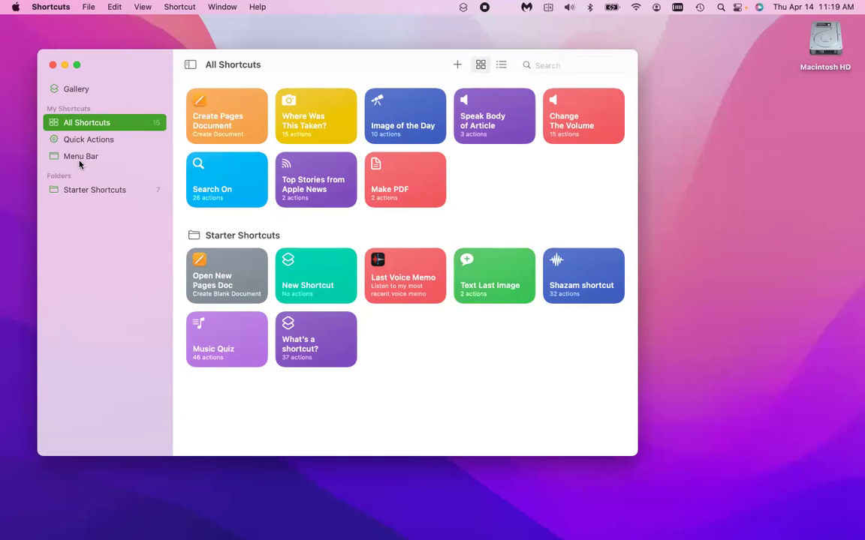
click(72, 142)
click(102, 156)
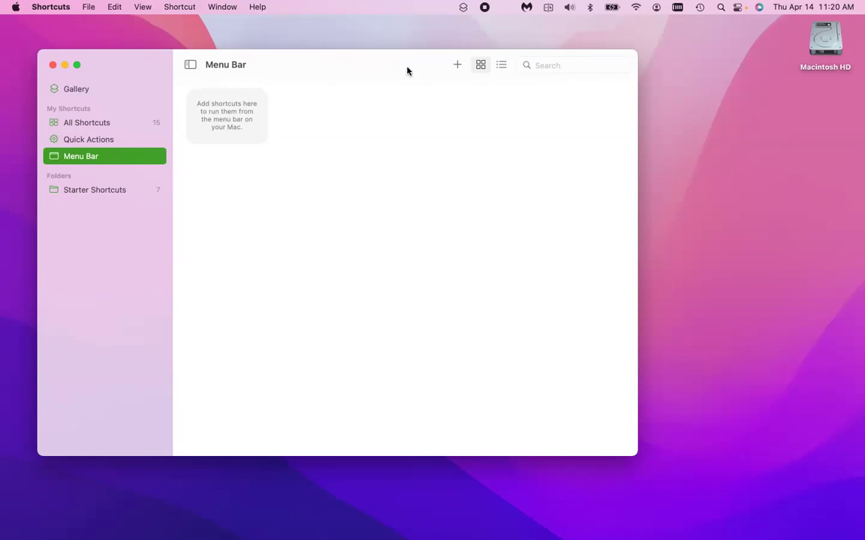
Start a new shortcut, look through its action library, then hide Shortcuts to show the desktop.
key(super+n)
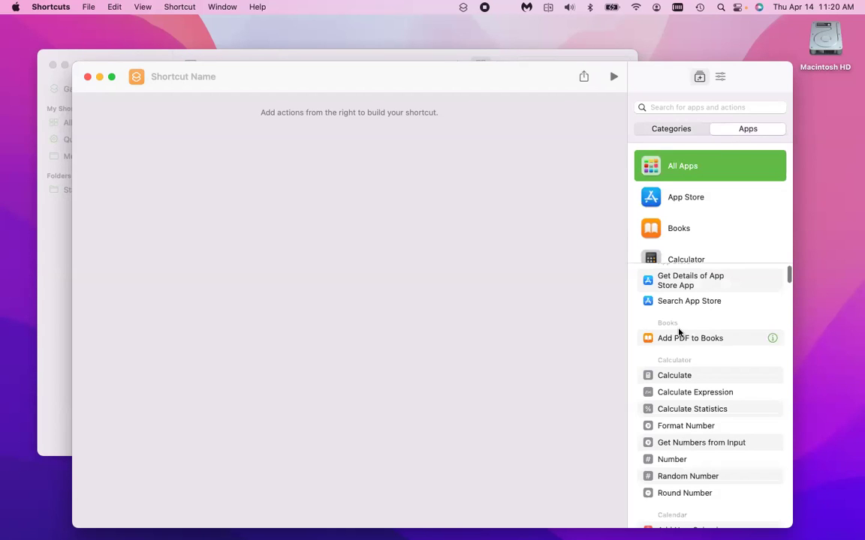
scroll(679, 331, down, 2)
scroll(678, 330, down, 2)
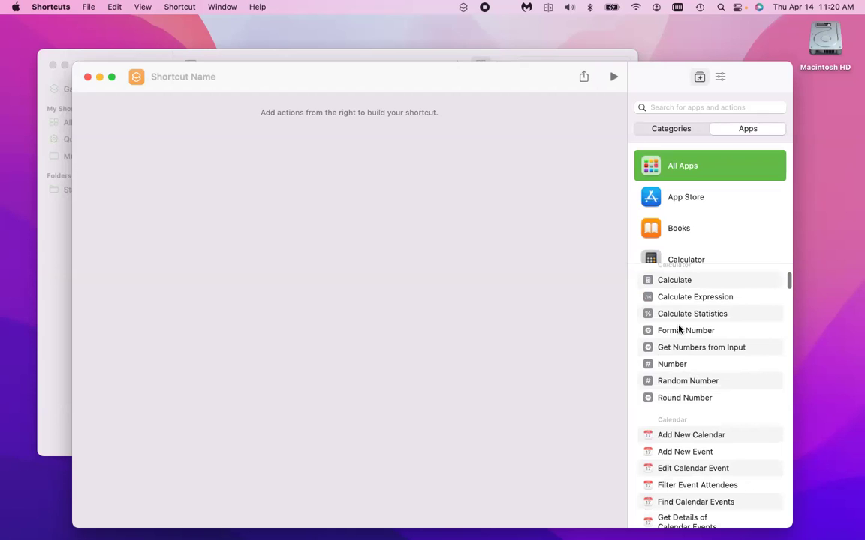
scroll(677, 323, up, 1)
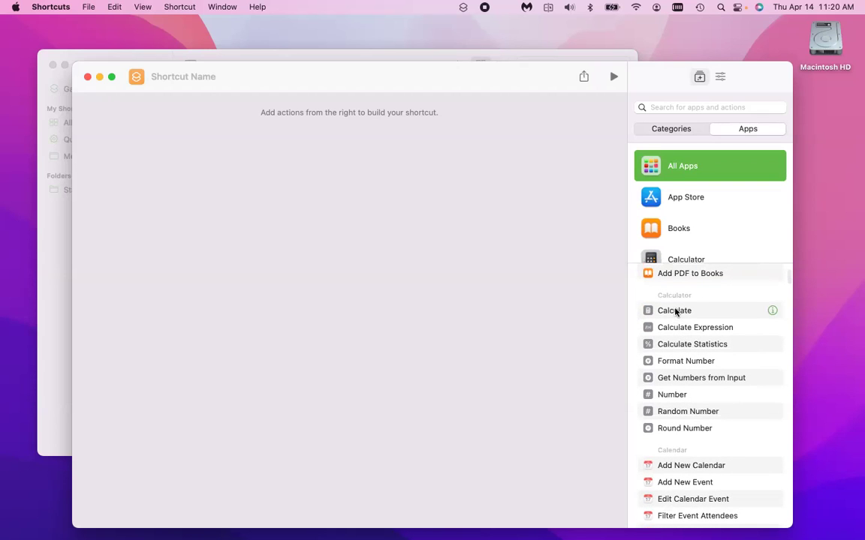
scroll(651, 352, down, 1)
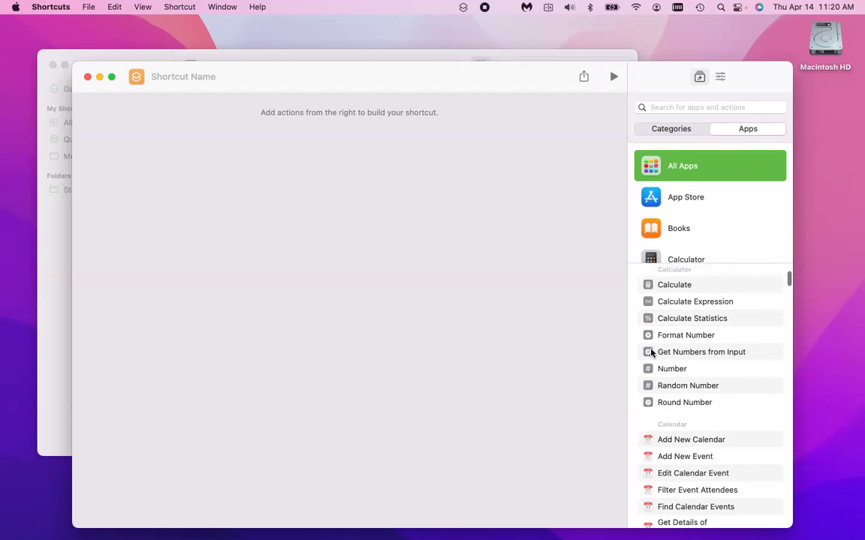
scroll(651, 352, down, 5)
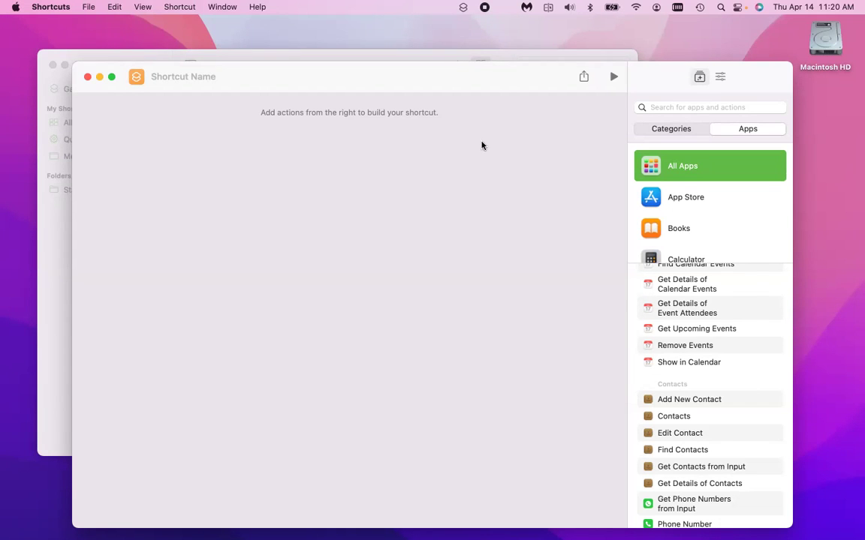
key(super+q)
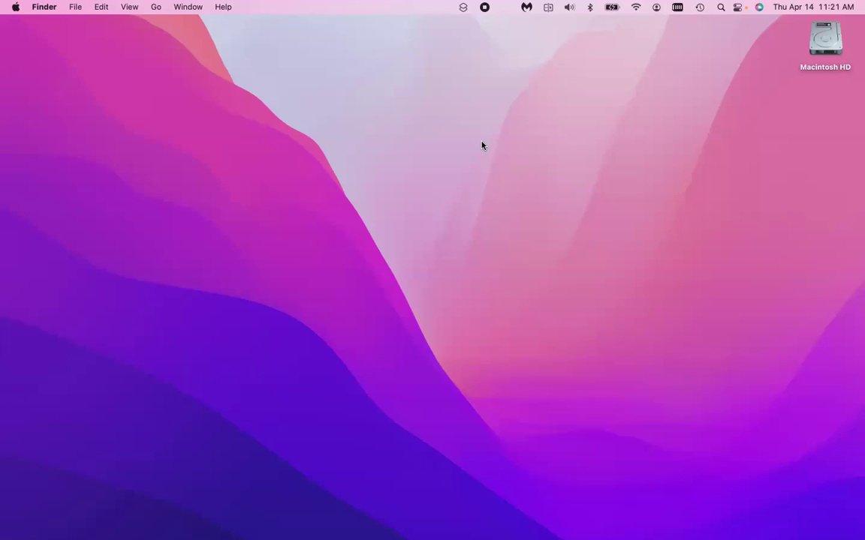
Bring Keynote forward and show slide 5, 'Stay Connected to Receive Alumni Perks'.
key(super+Tab)
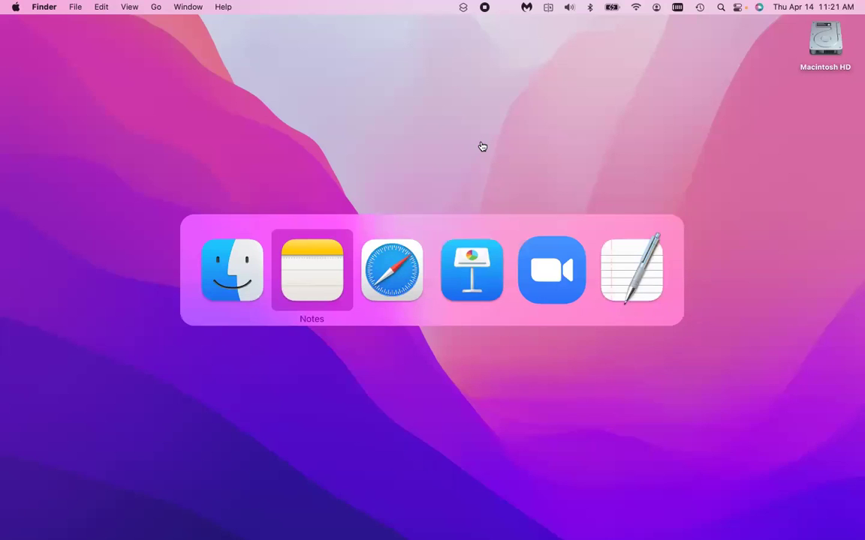
key(super+Tab)
key(super+Tab)
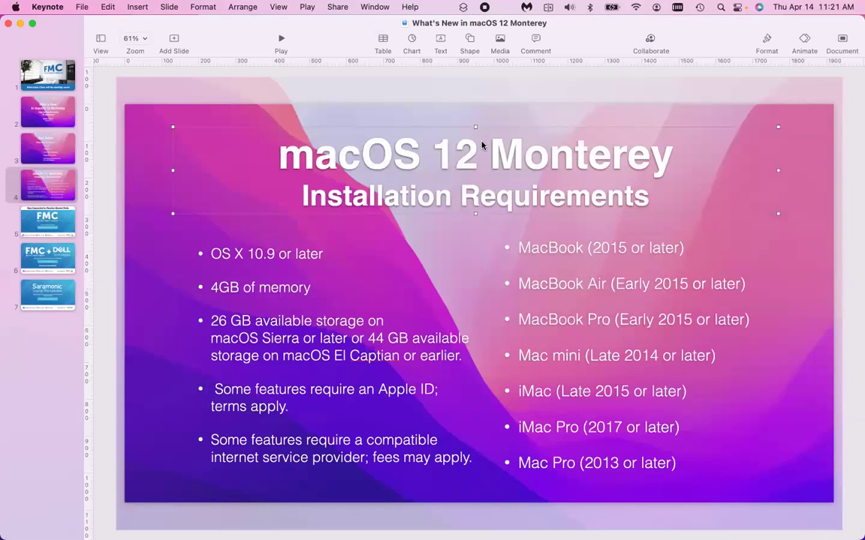
click(52, 223)
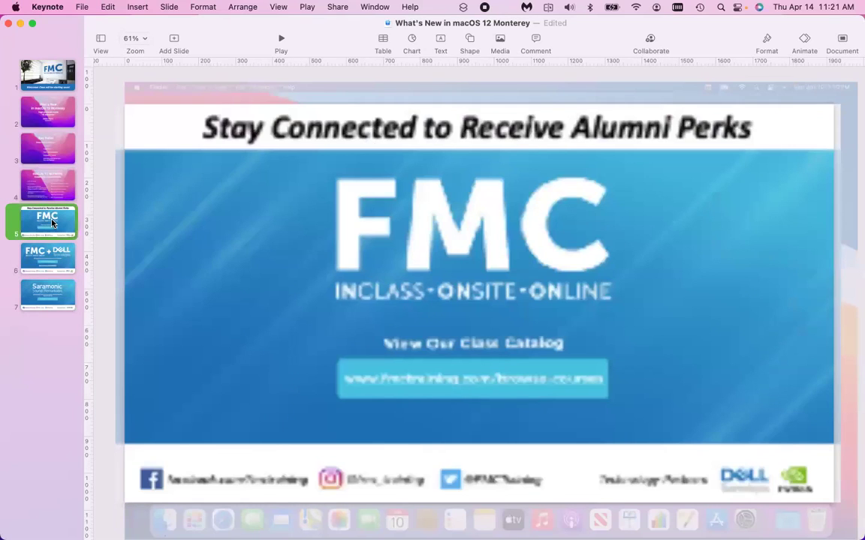
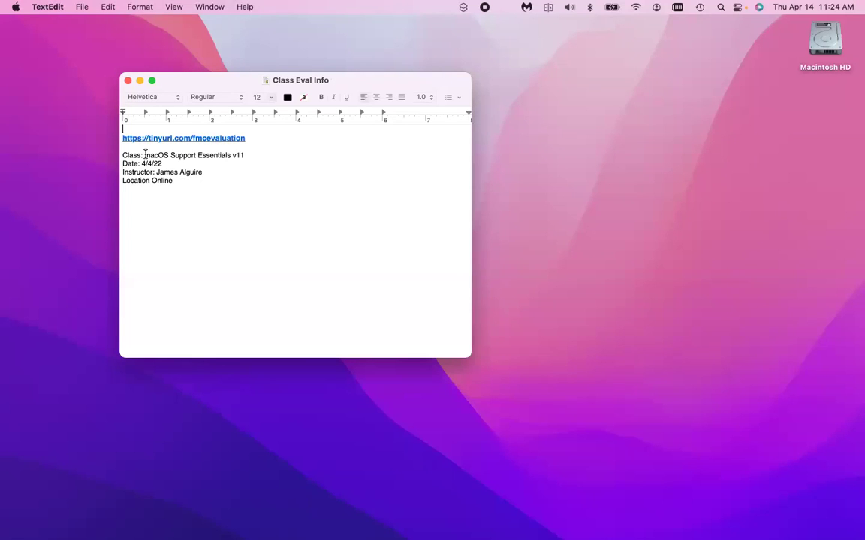
Change the note's class name to 'What's New in macOS Monterey' and the date to 4/14/22.
click(246, 155)
key(shift+alt+Left)
key(shift+alt+Left)
key(shift+alt+Left)
key(shift+alt+Left)
text(Wh)
text(at)
text('s )
text(New in Mon)
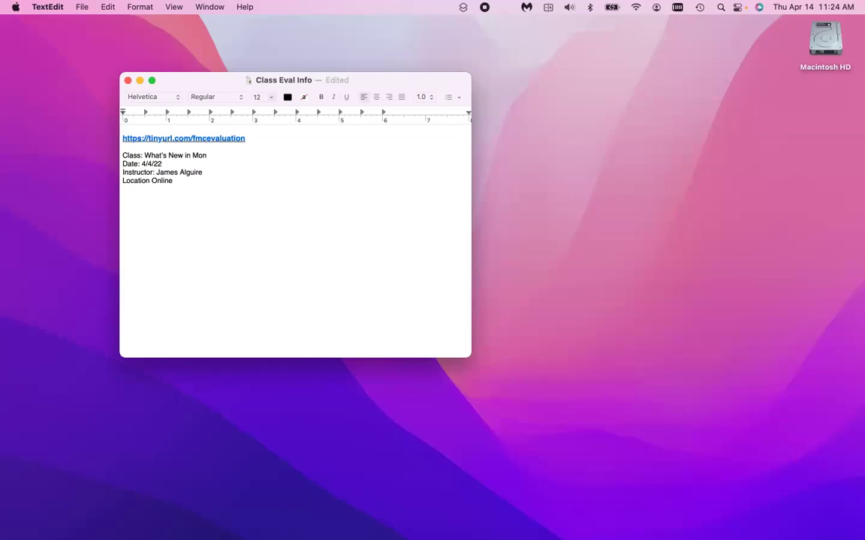
key(BackSpace)
key(BackSpace)
key(BackSpace)
text(macOS Monterey)
click(148, 163)
text(1)
Copy the whole Class Eval Info note and hide the TextEdit window.
key(super+a)
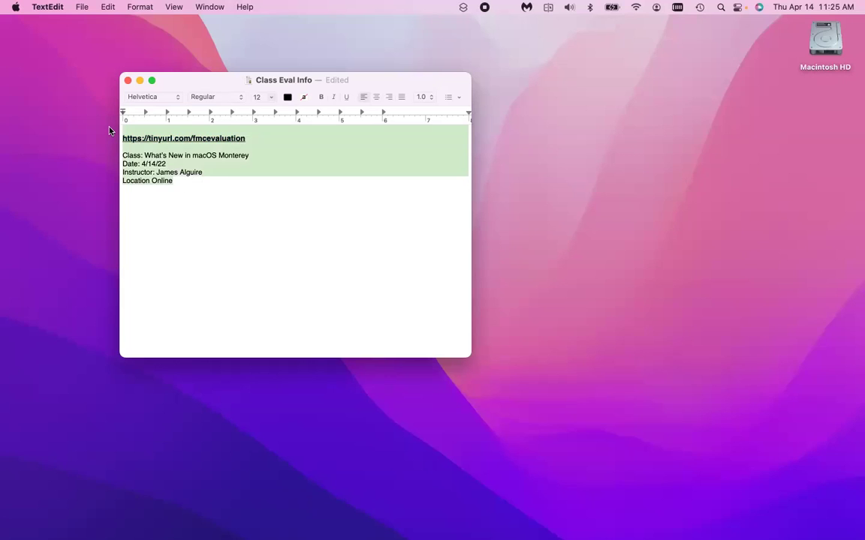
key(super+c)
key(super+m)
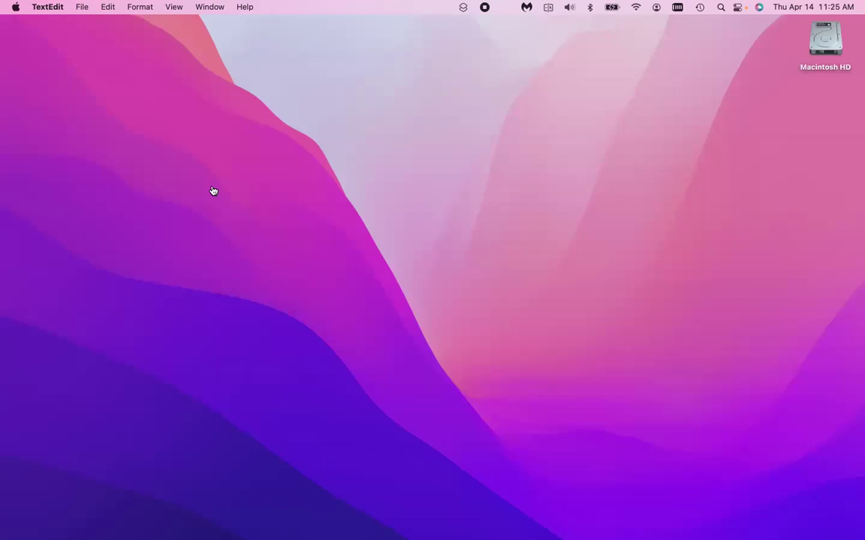
Switch to Safari, enter apple.com and pick the macOS Monterey – Apple suggestion.
key(super+Tab)
key(super+Tab)
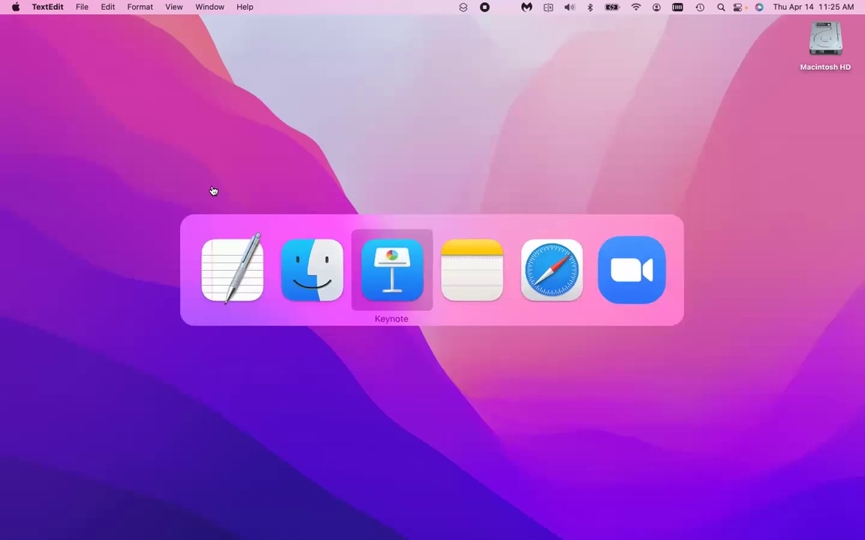
key(super+Tab)
key(super+Tab)
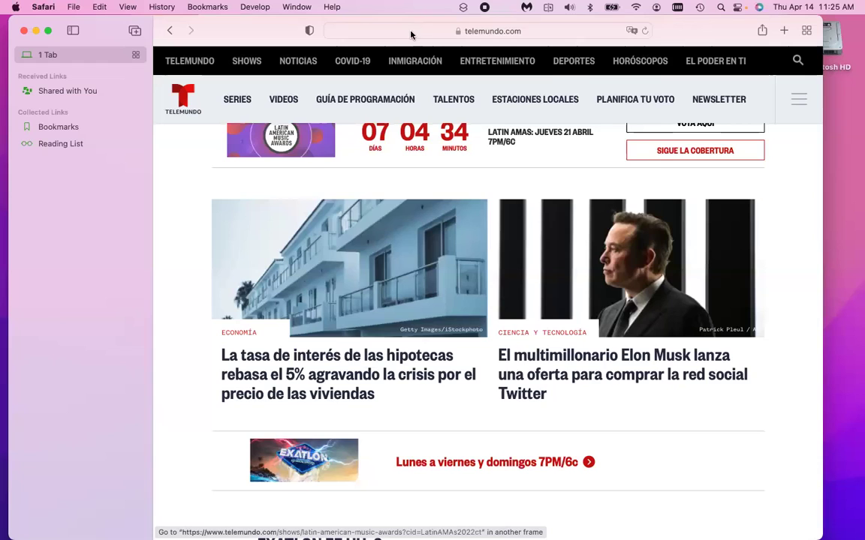
click(411, 34)
text(a)
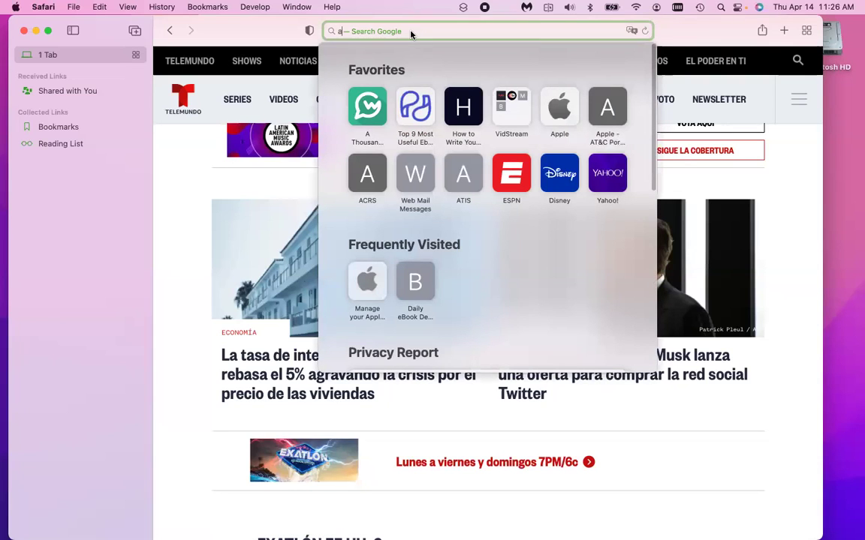
text(ppp)
key(BackSpace)
text(lk)
key(BackSpace)
text(e.co)
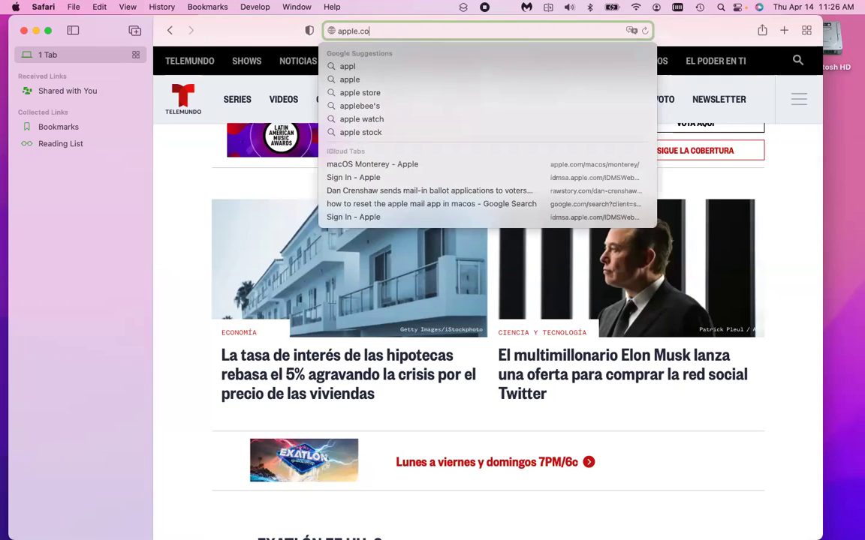
text(m/m)
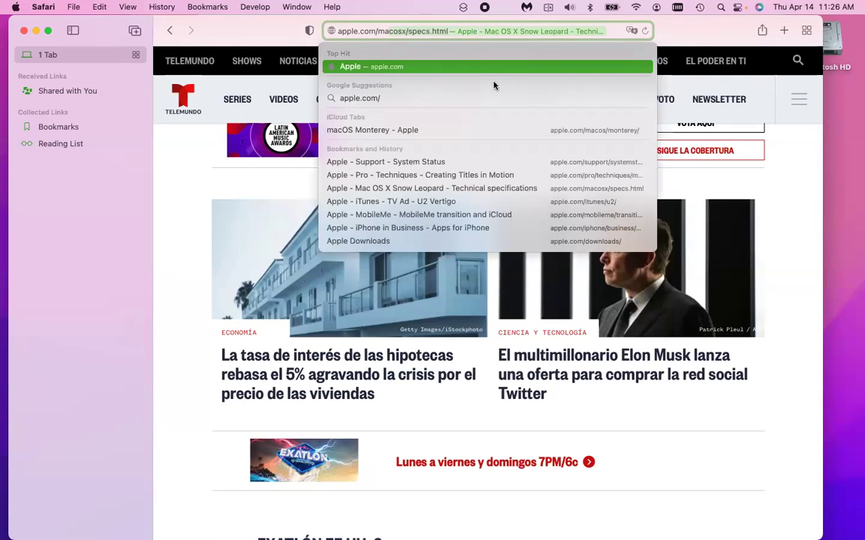
click(489, 66)
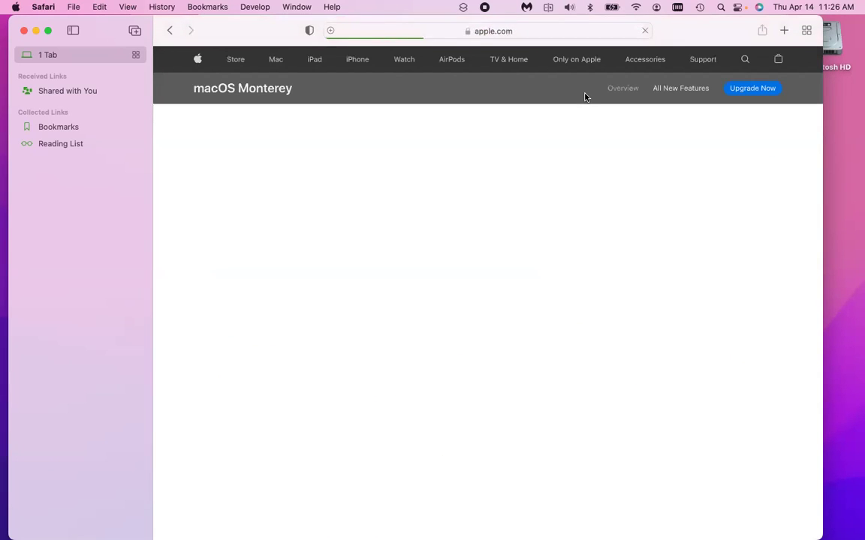
Read the FaceTime section of the All New Features list, then hide Safari.
click(653, 90)
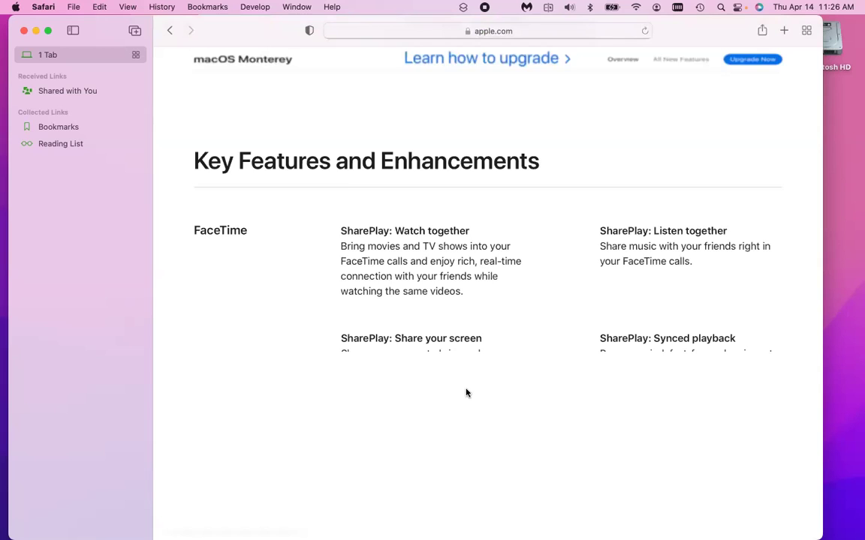
scroll(466, 393, down, 10)
scroll(466, 393, down, 4)
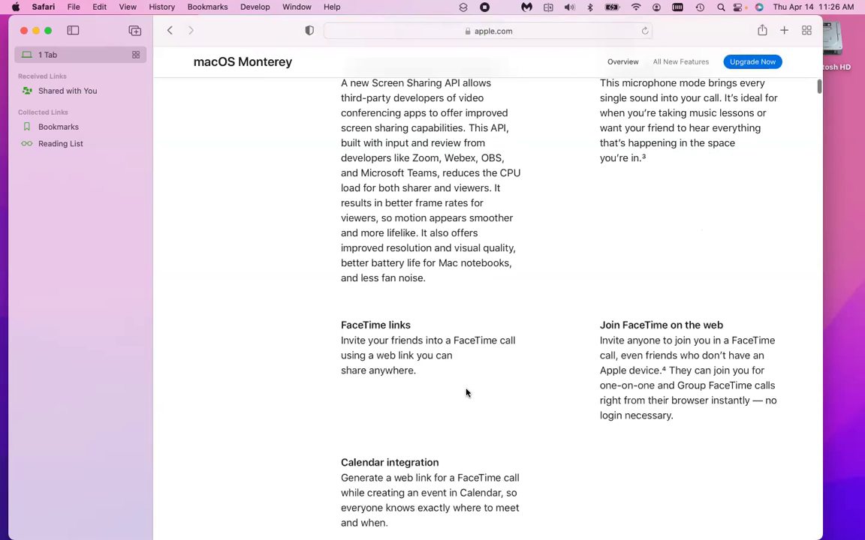
scroll(466, 393, up, 10)
scroll(466, 393, up, 1)
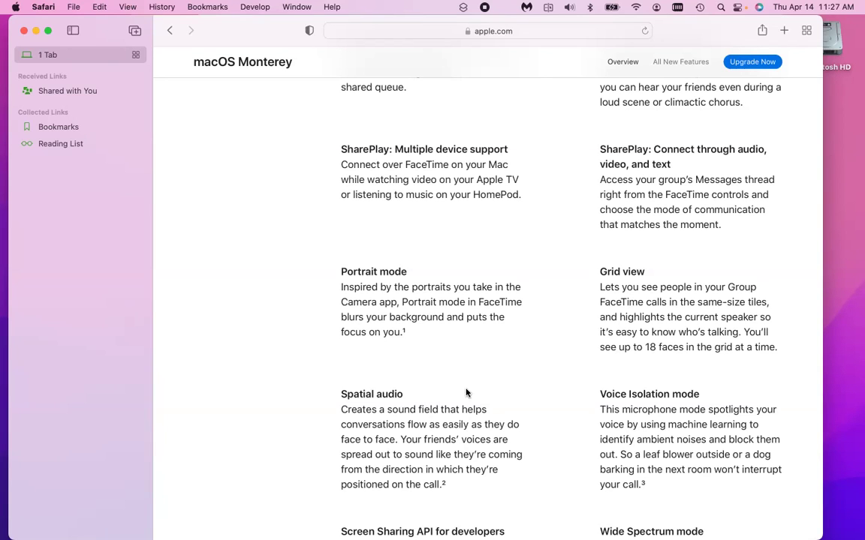
key(super+q)
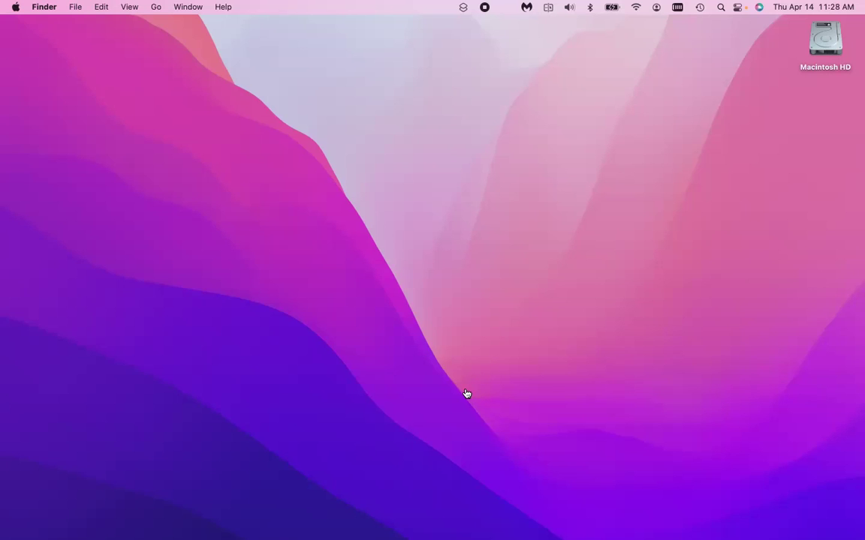
Launch Final Cut Pro from a Spotlight search for 'final cut'.
key(cmd+Tab)
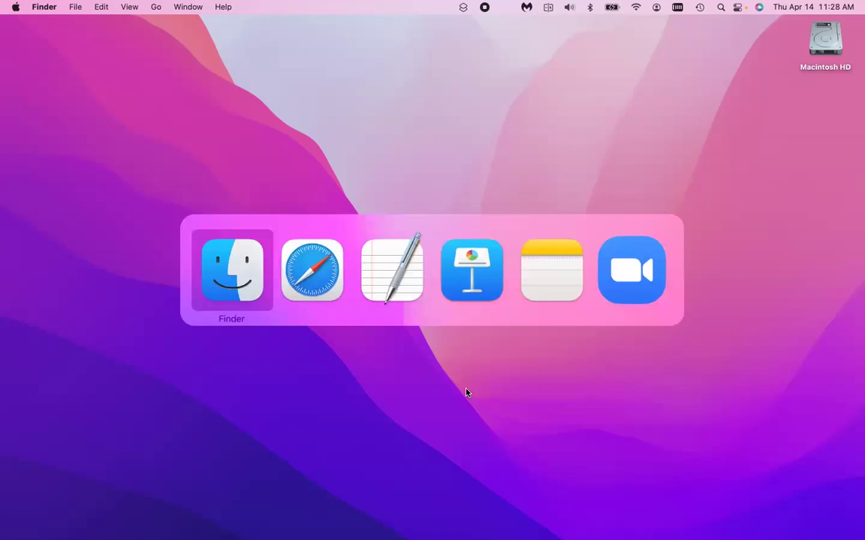
key(super+space)
text(class eval)
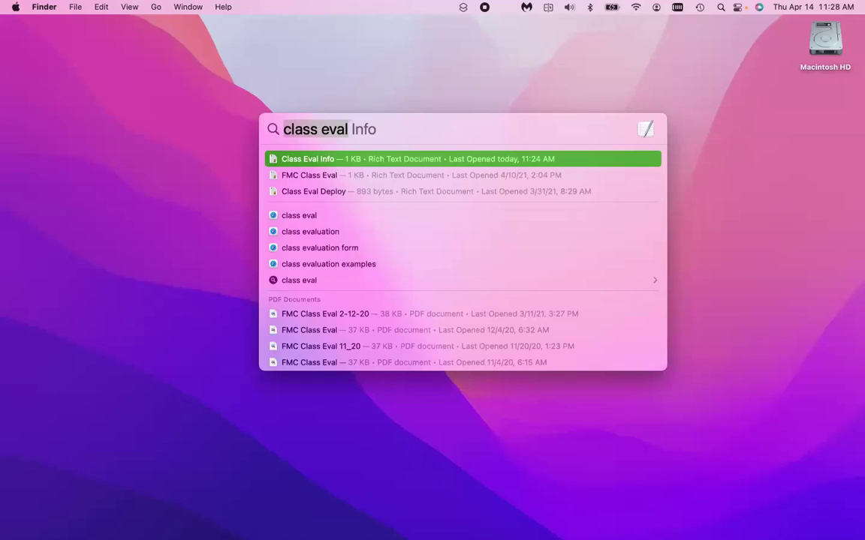
text(final cut)
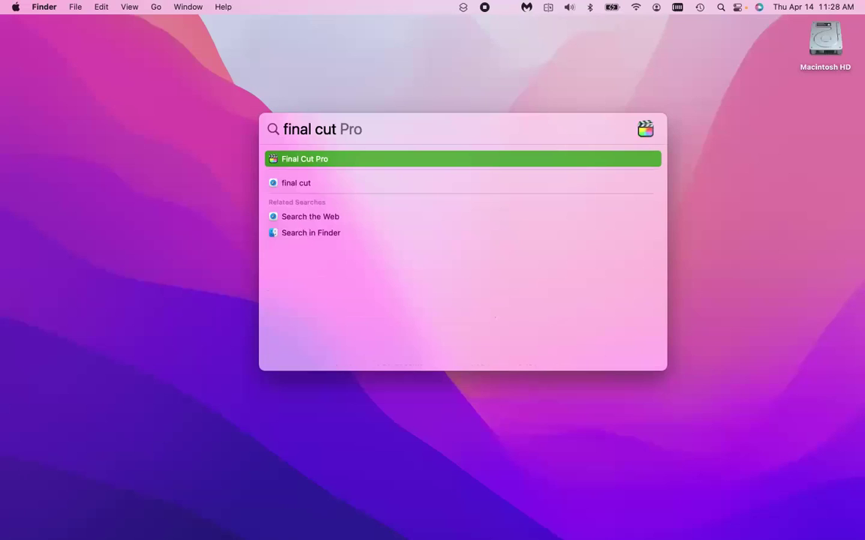
key(Return)
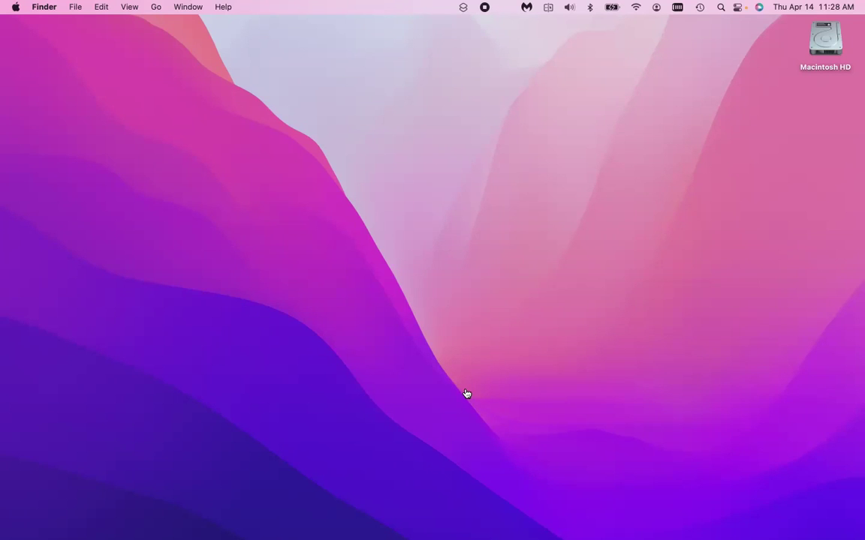
key(super+Tab)
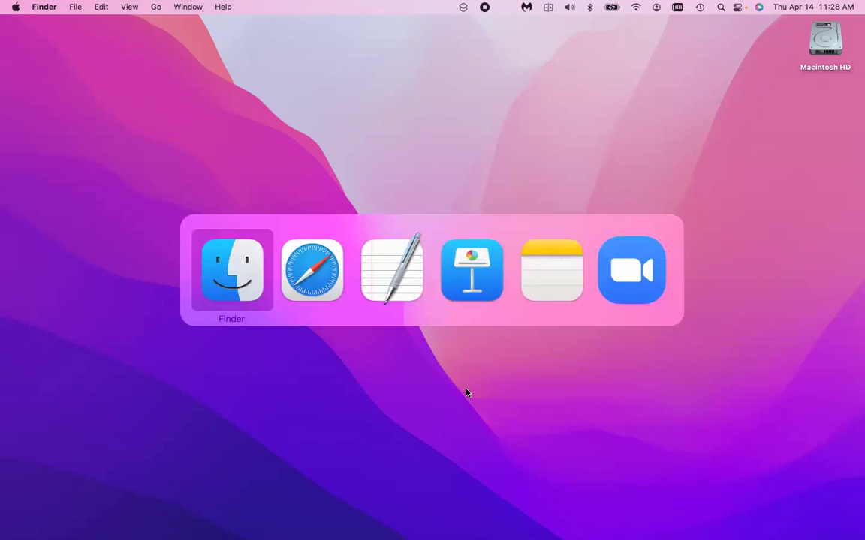
key(super+space)
text(final cut)
key(Return)
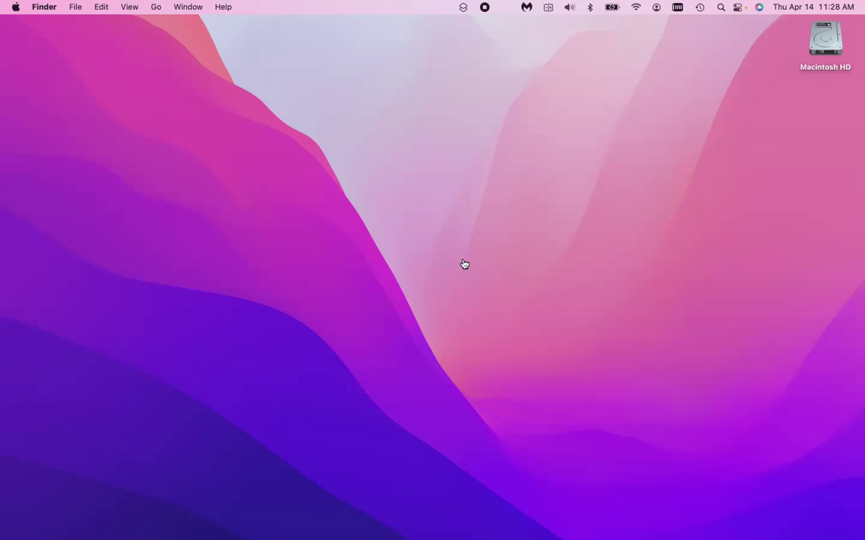
Wait for Final Cut Pro to launch and click Continue on the What's New in Final Cut Pro dialog.
key(super+Tab)
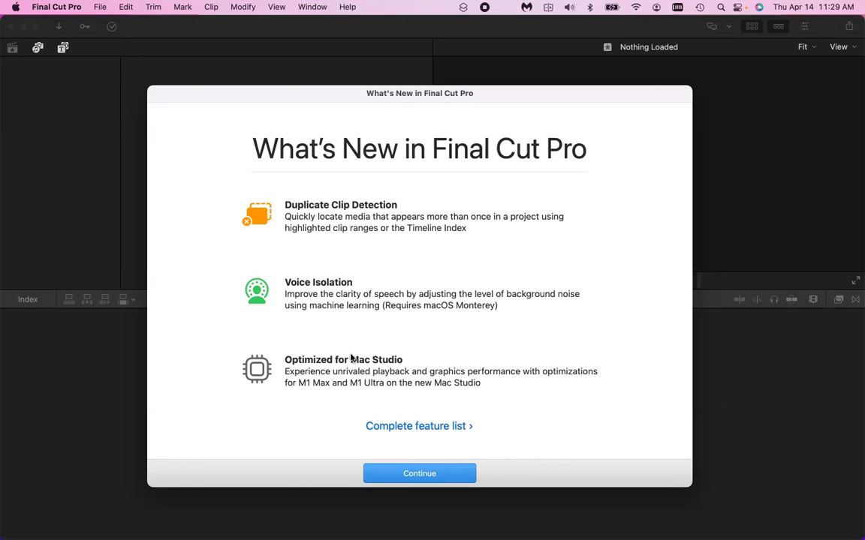
click(409, 473)
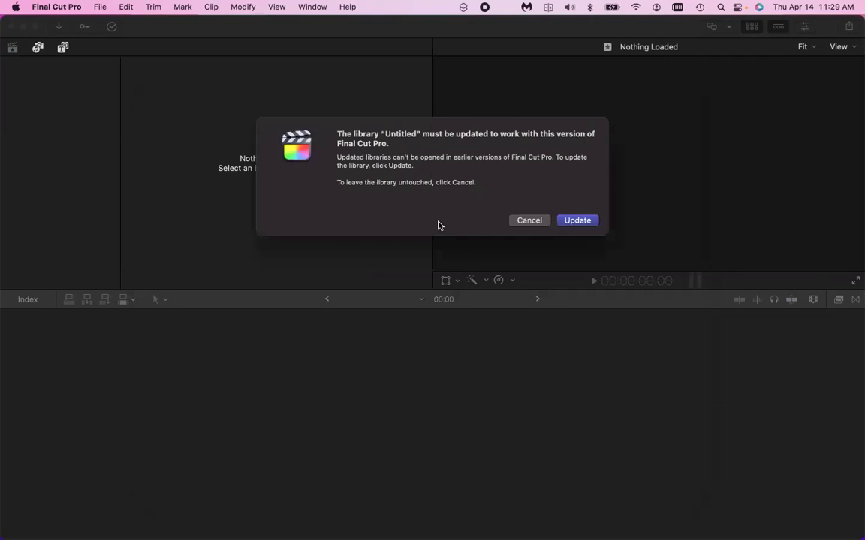
Update the Untitled library to this version and select its 9-17-20 event.
click(577, 222)
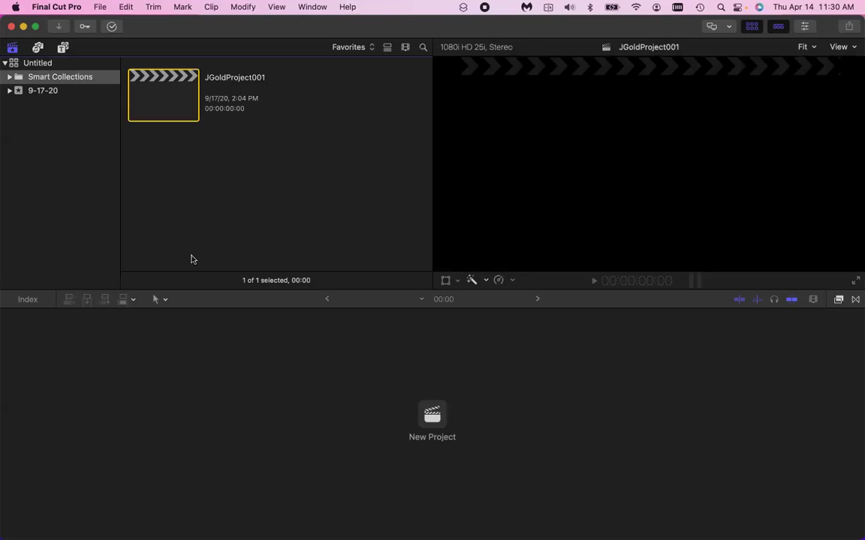
click(64, 88)
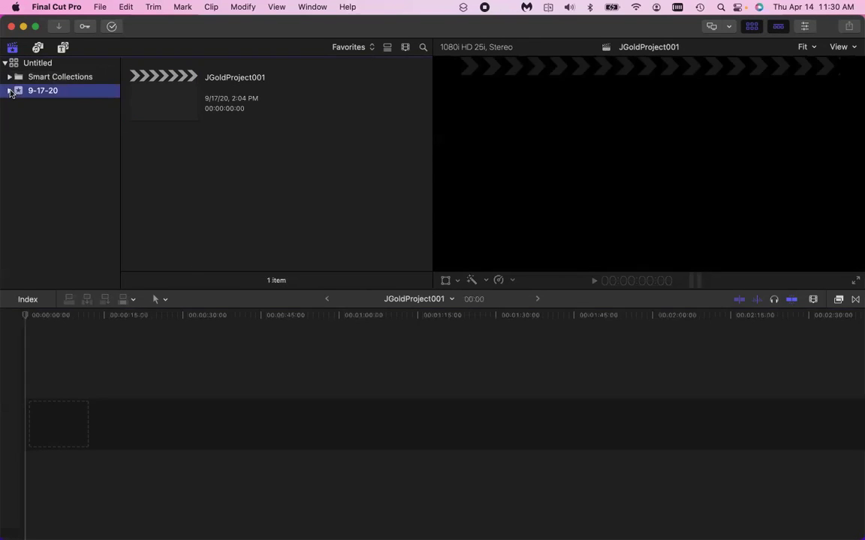
key(Left)
key(super+i)
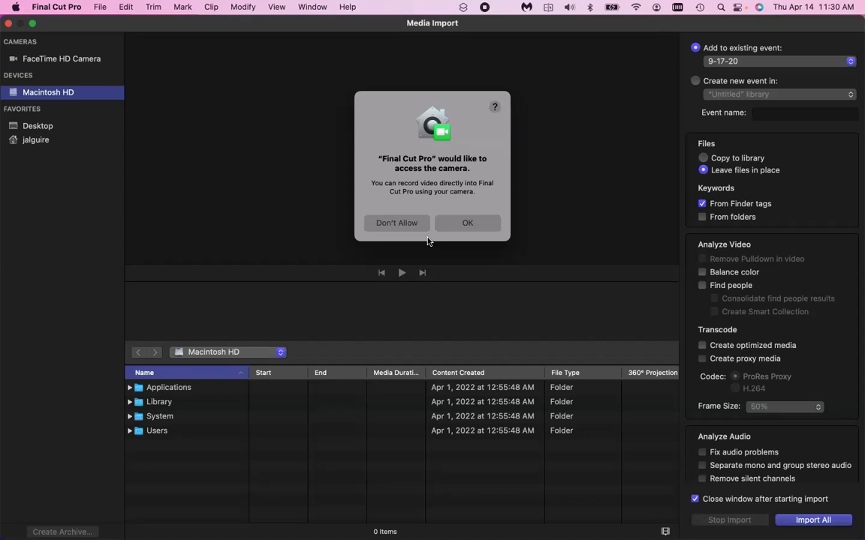
Allow camera and microphone access, then record two short FaceTime HD Camera clips.
click(463, 223)
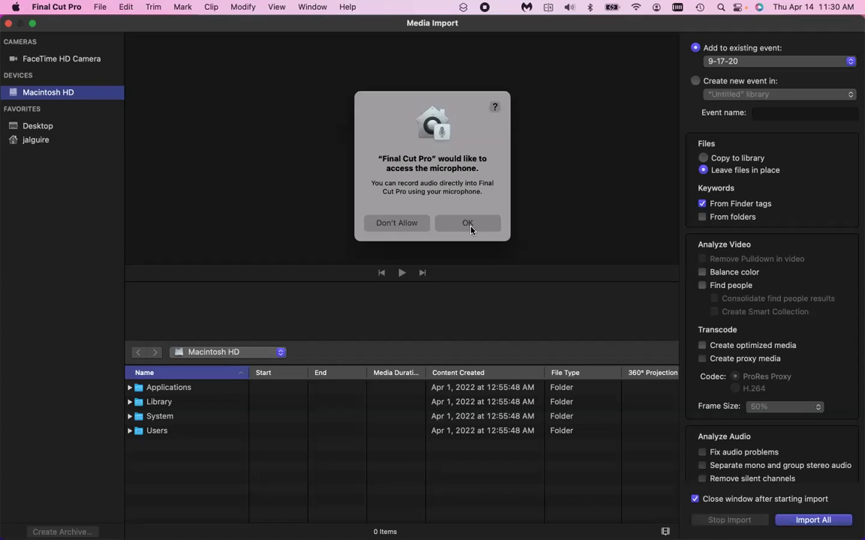
click(469, 225)
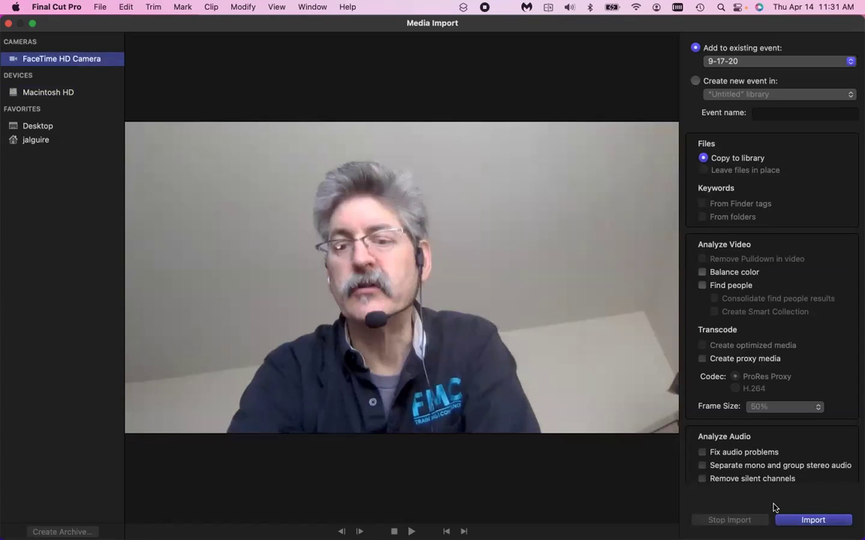
key(Return)
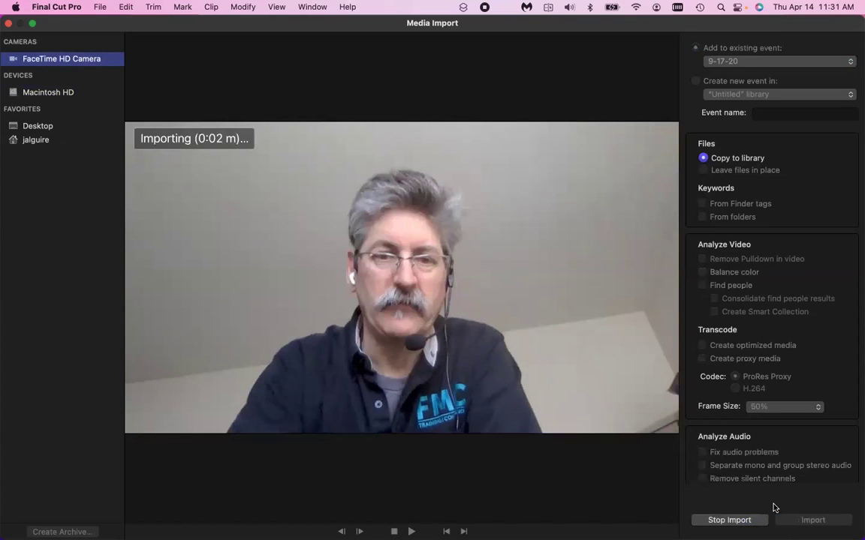
click(734, 521)
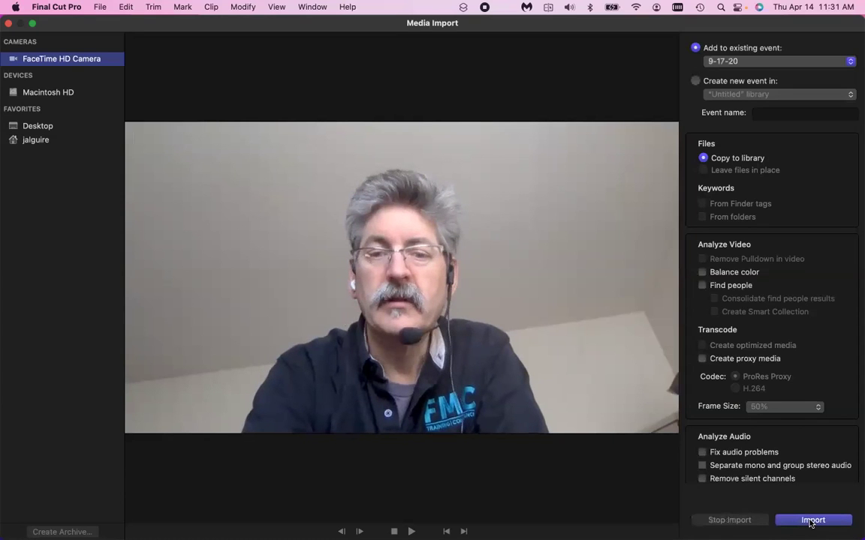
click(811, 521)
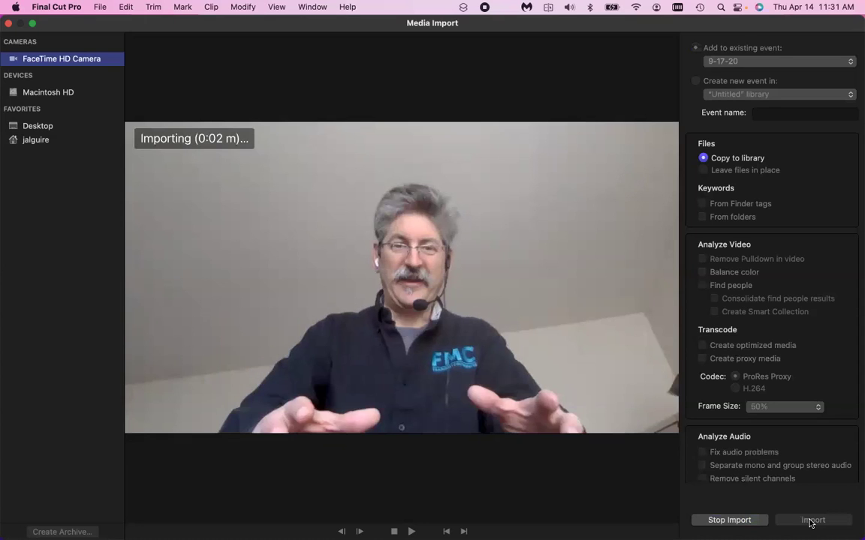
click(725, 520)
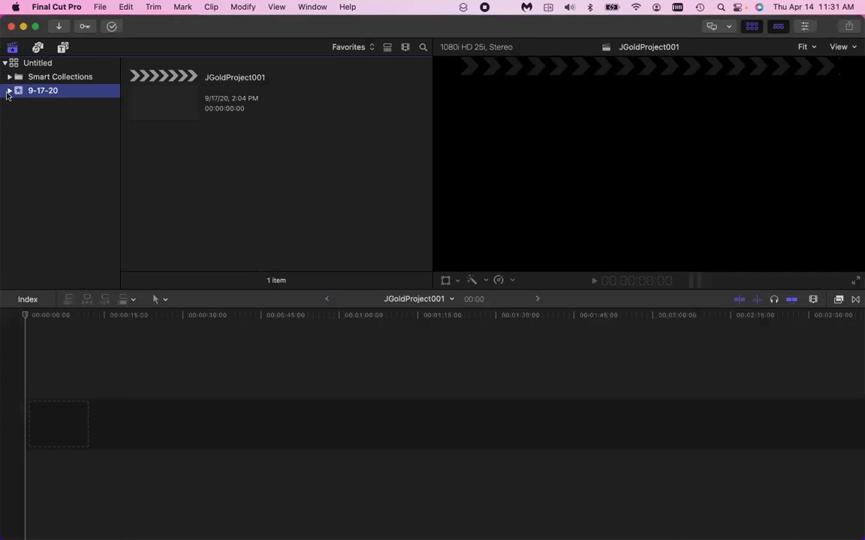
Show the All Video smart collection with the browser filter set to All Clips.
key(Right)
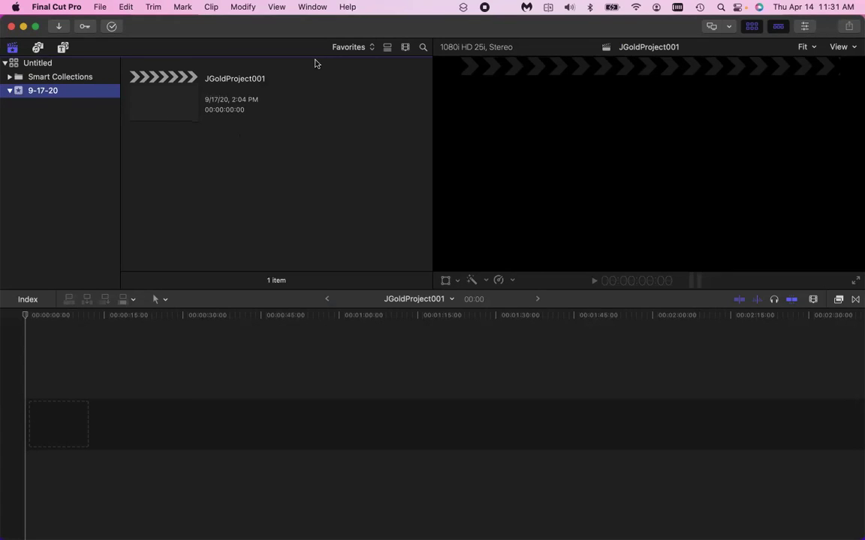
click(60, 65)
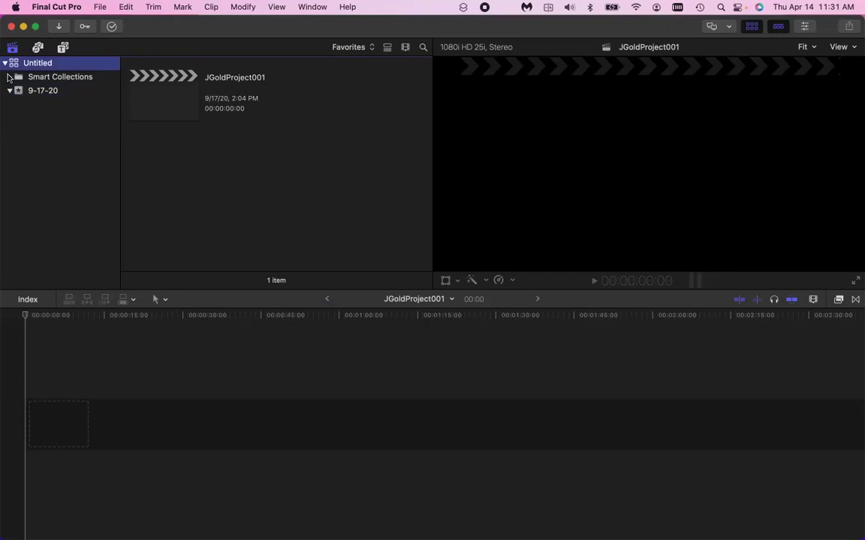
click(8, 76)
click(9, 77)
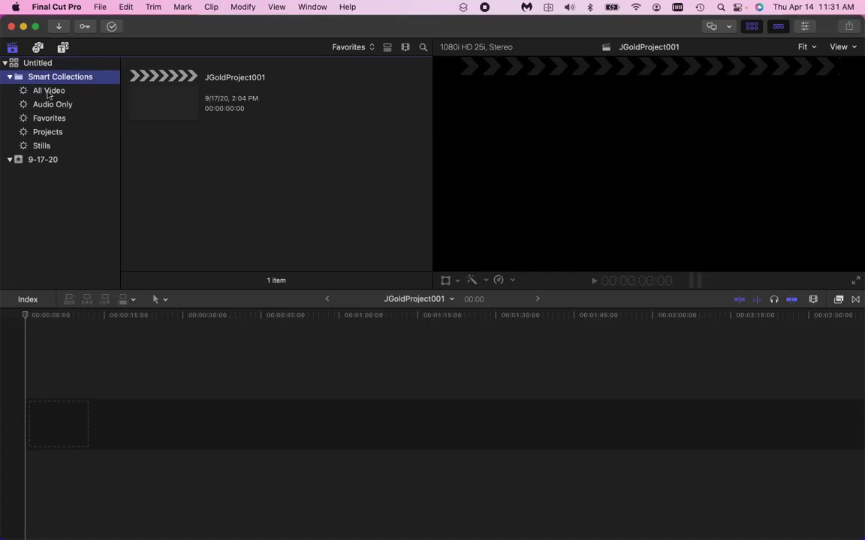
click(44, 89)
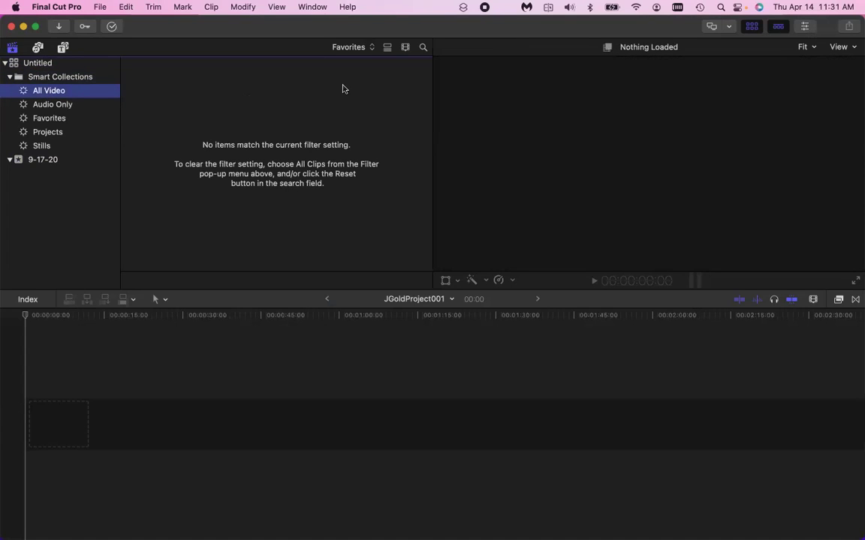
click(370, 43)
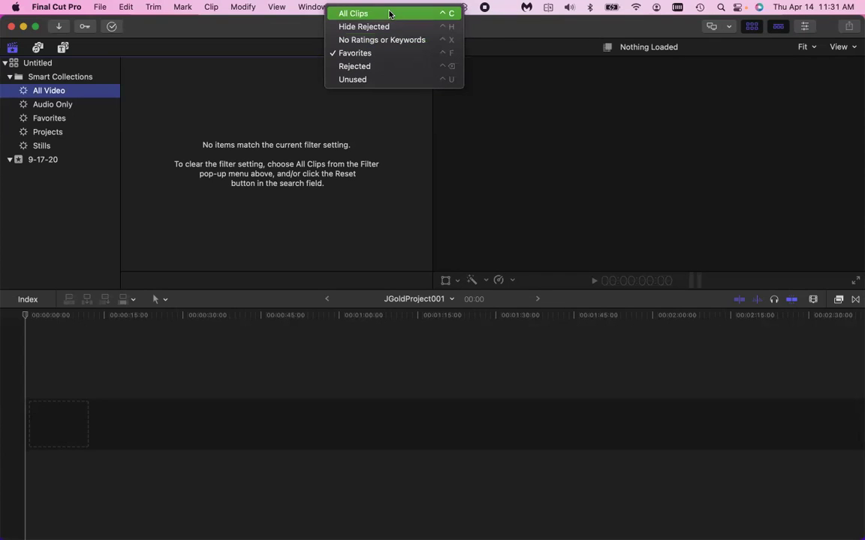
click(390, 14)
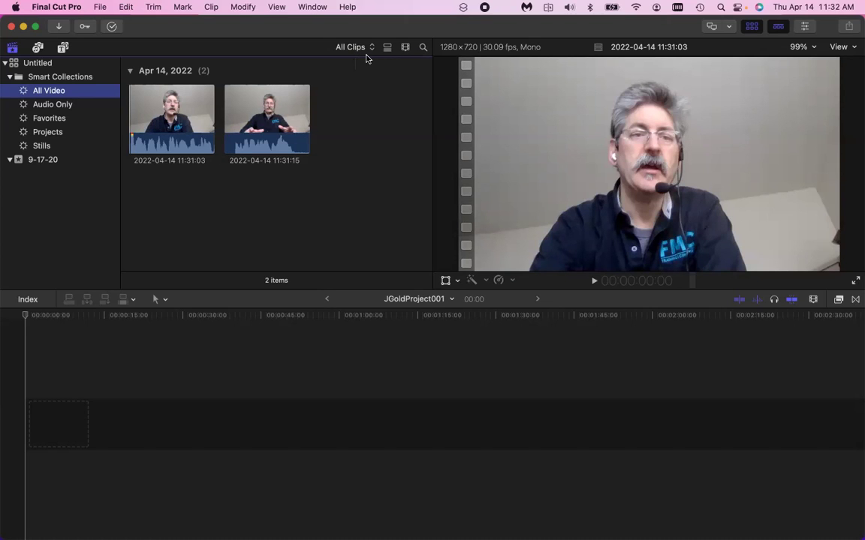
click(365, 53)
click(424, 50)
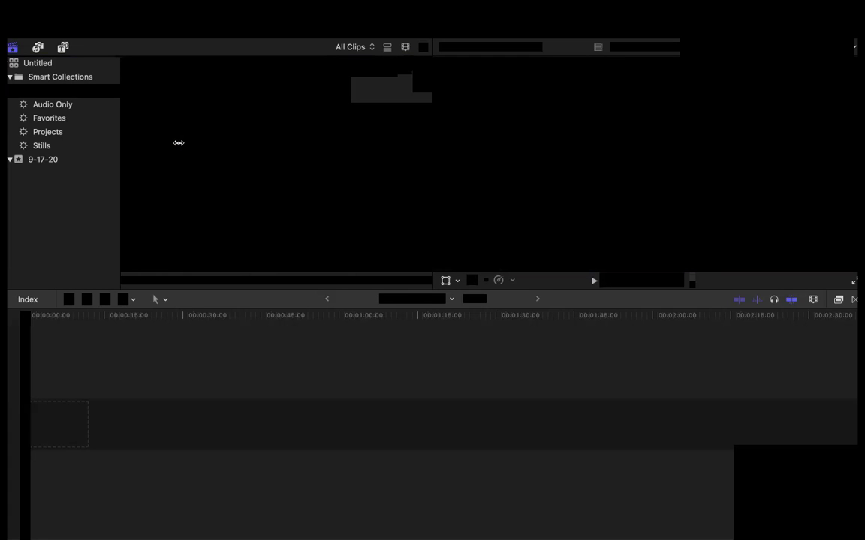
drag(178, 143, 176, 326)
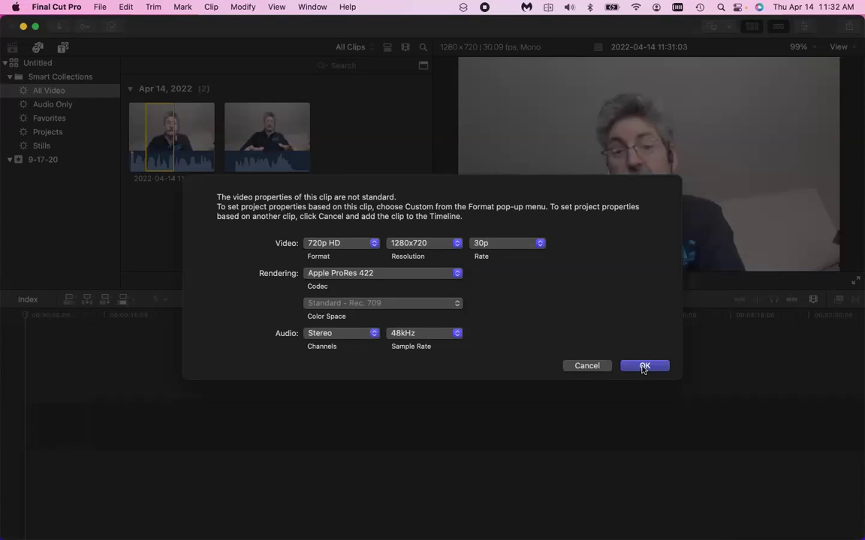
click(643, 366)
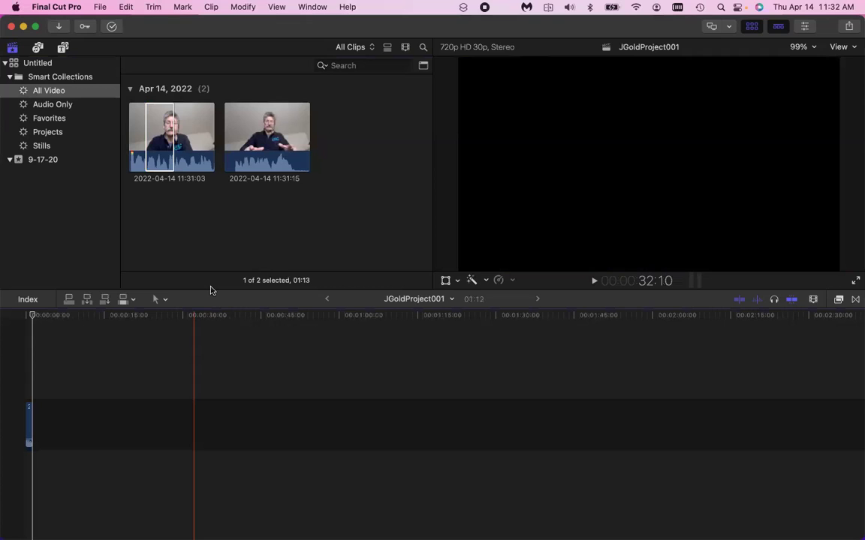
key(e)
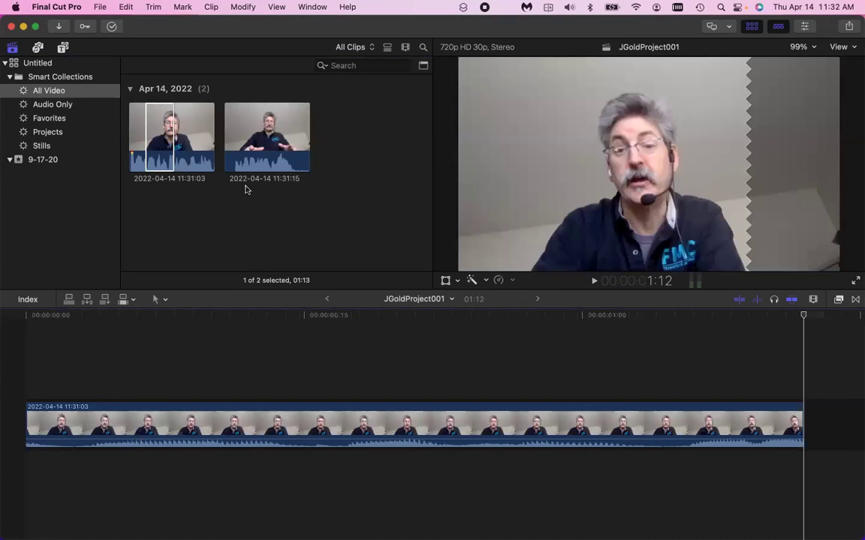
click(253, 118)
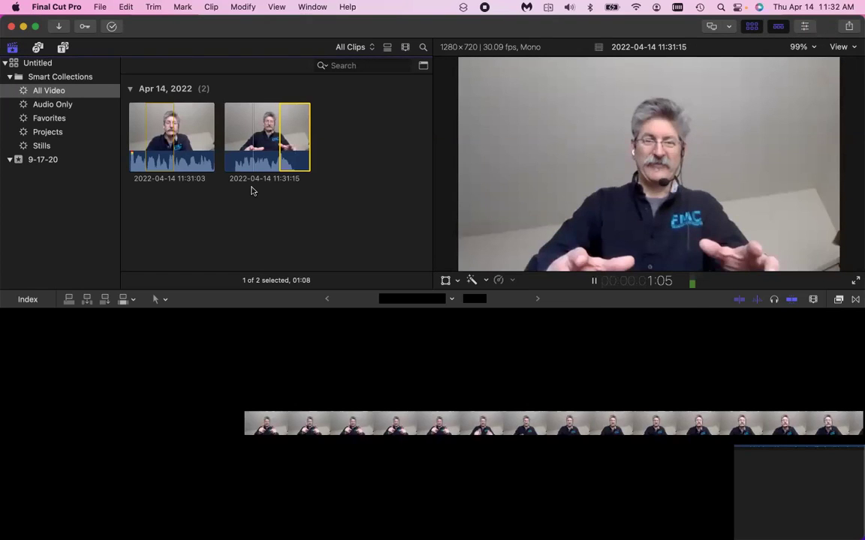
key(space)
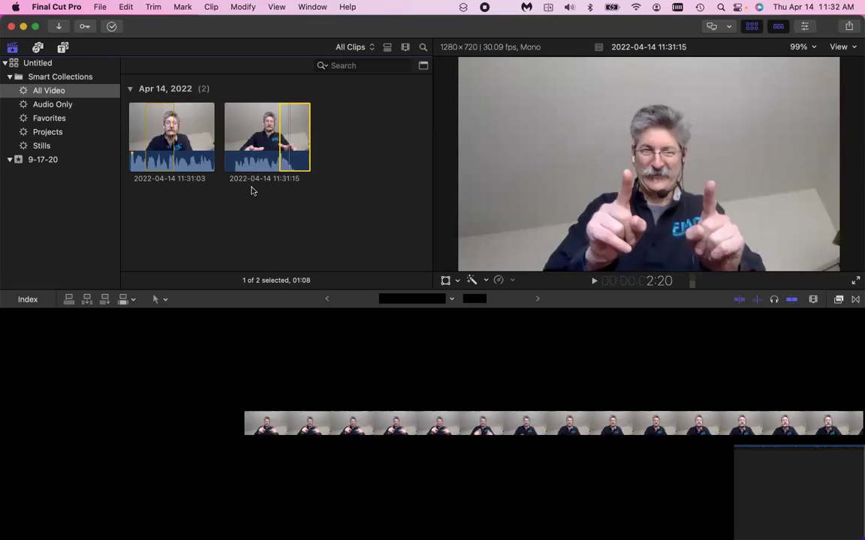